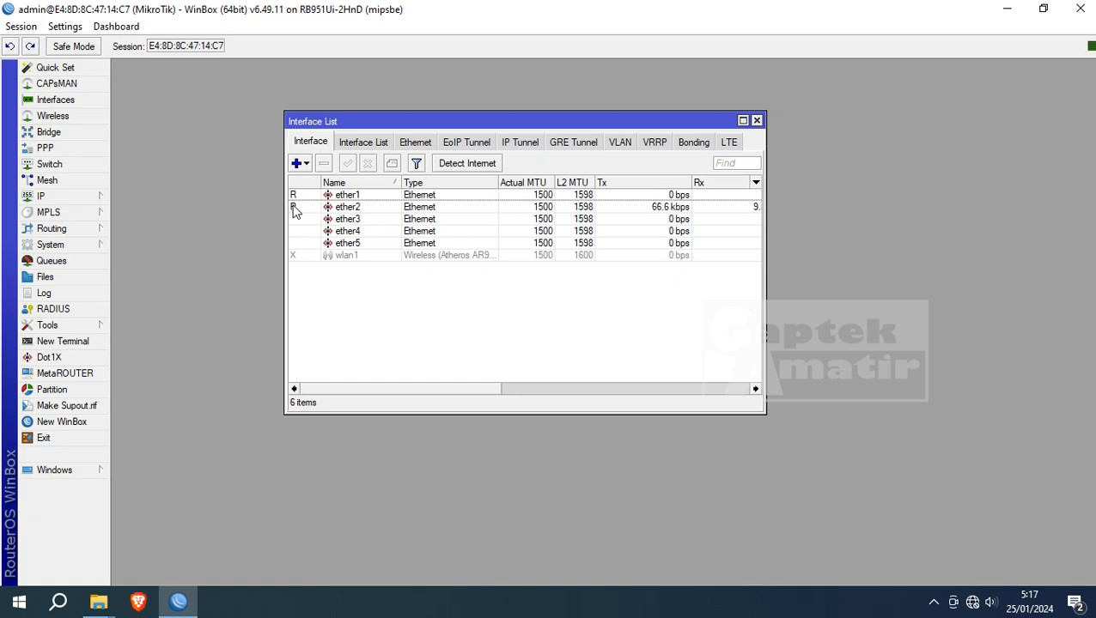
- Enable the disabled wlan1 wireless interface and close the Interface List
click(428, 328)
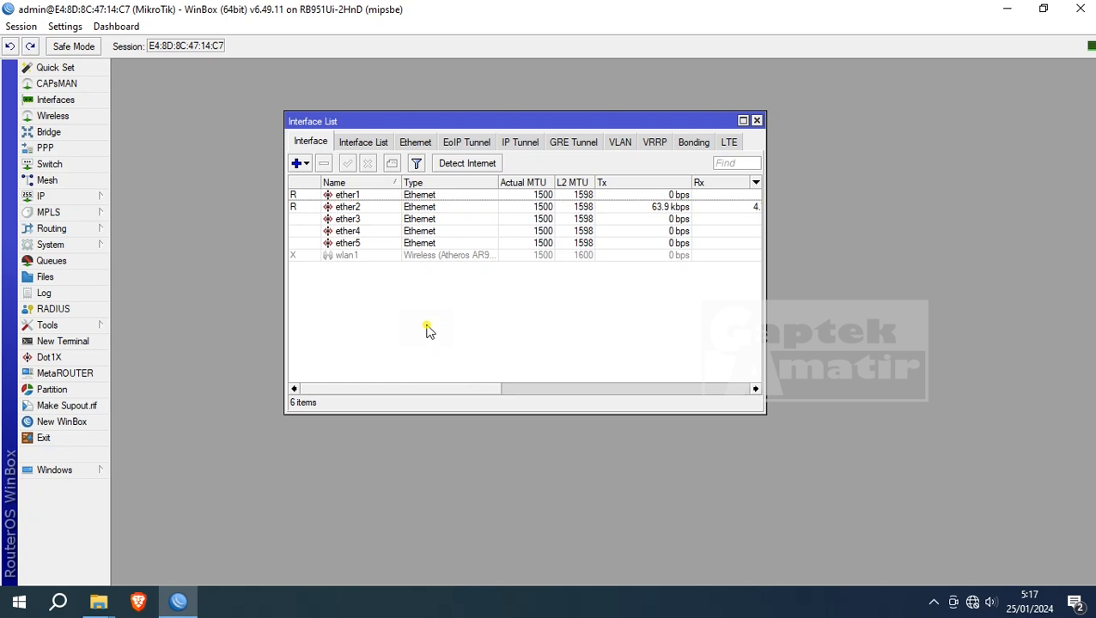
click(329, 257)
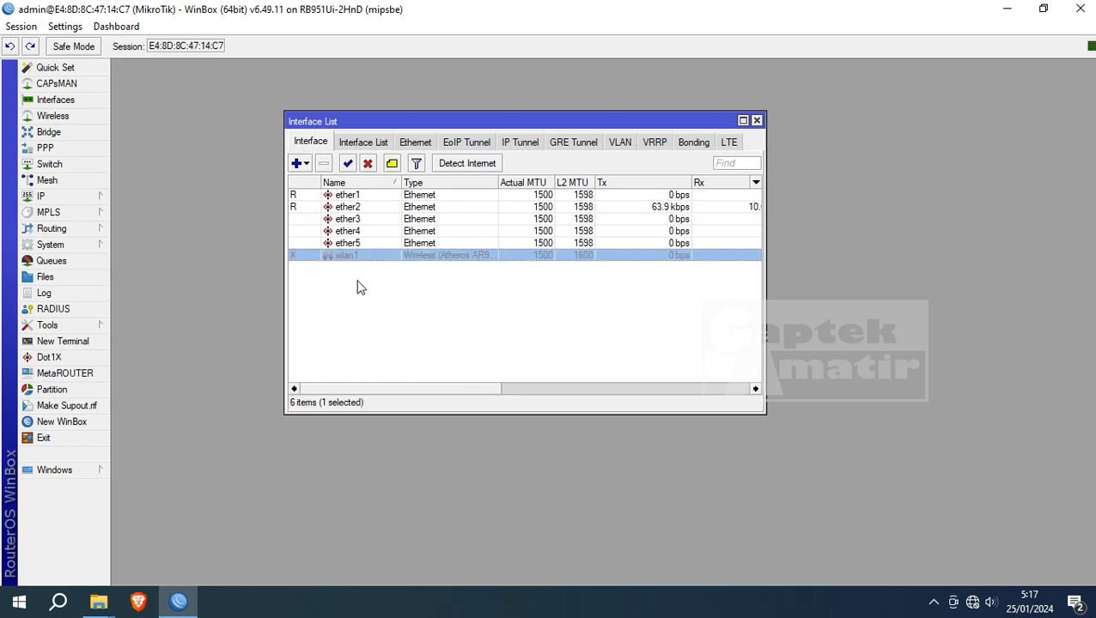
click(359, 288)
click(350, 255)
click(347, 163)
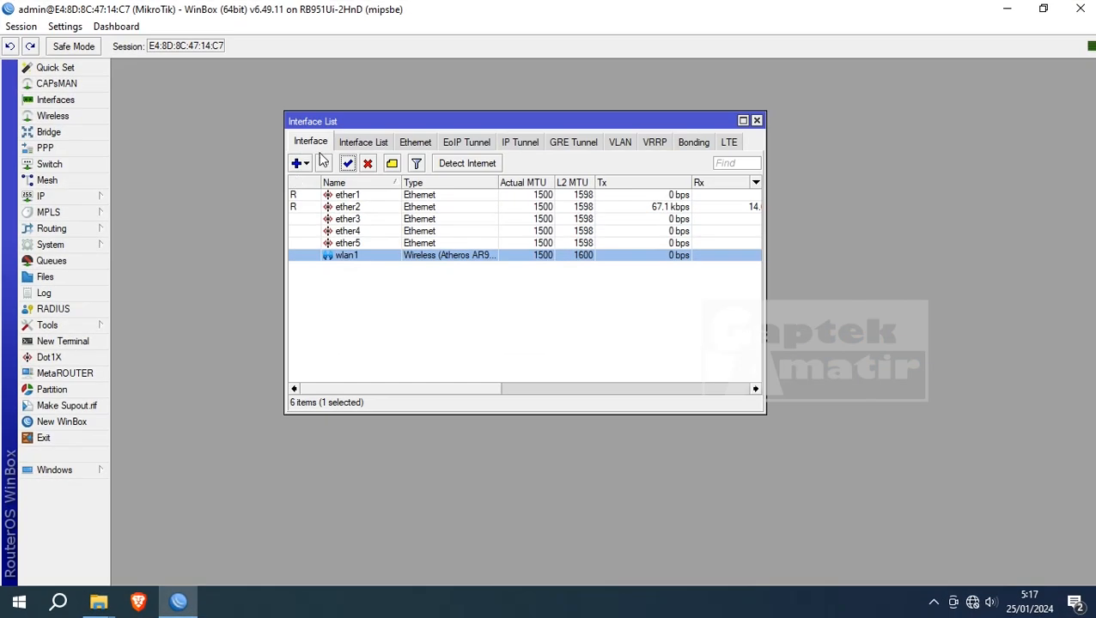
click(756, 120)
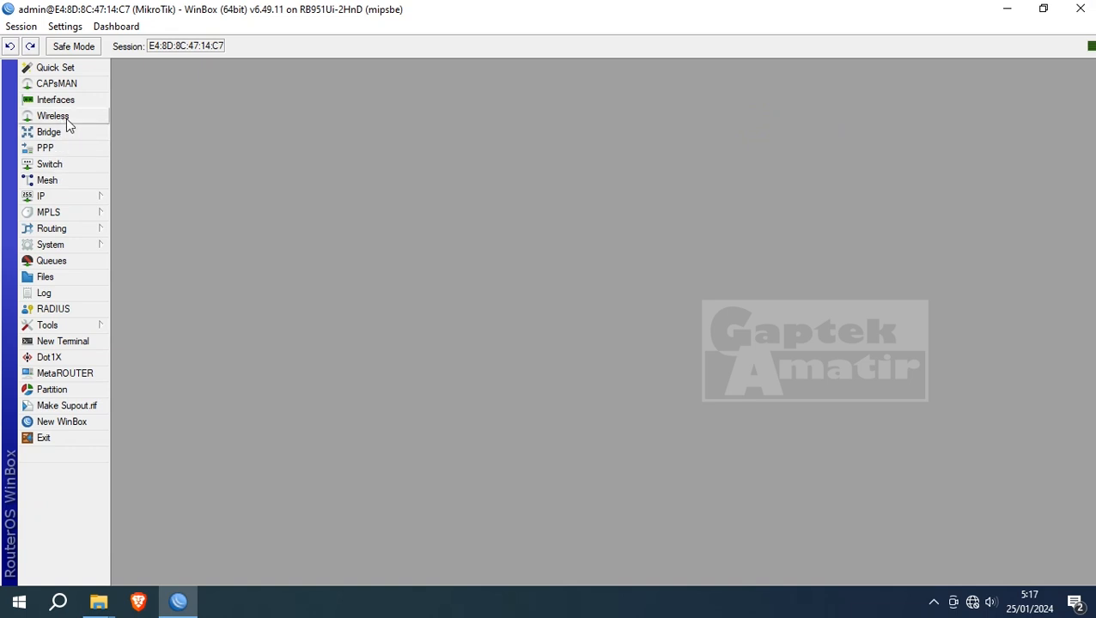
- Check the IP address list, then switch to the DHCP Client list
click(70, 196)
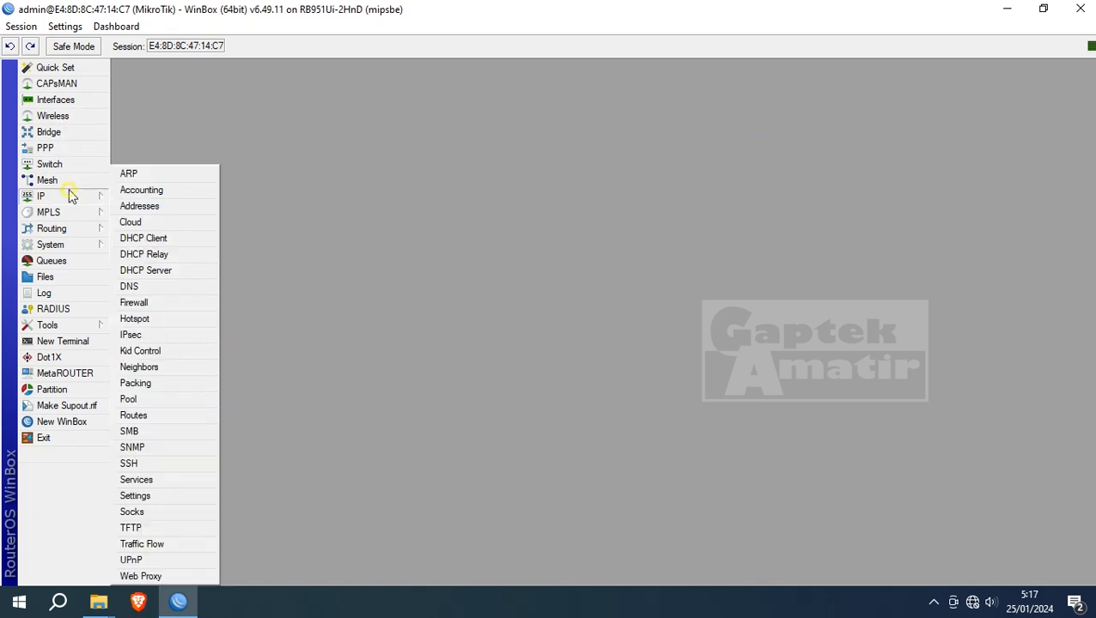
click(135, 207)
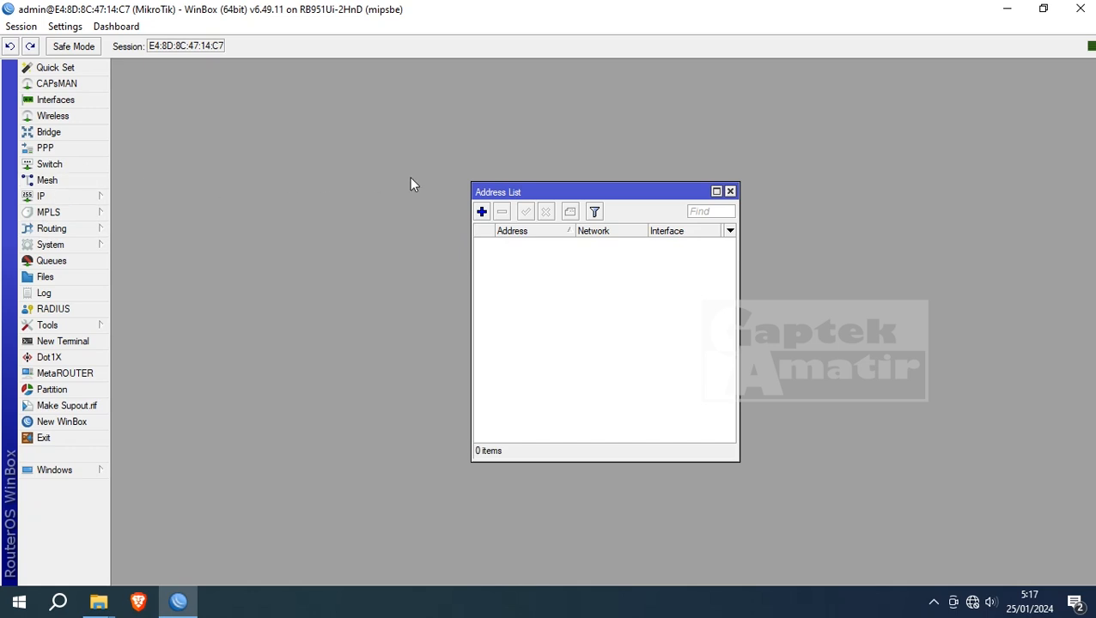
click(75, 199)
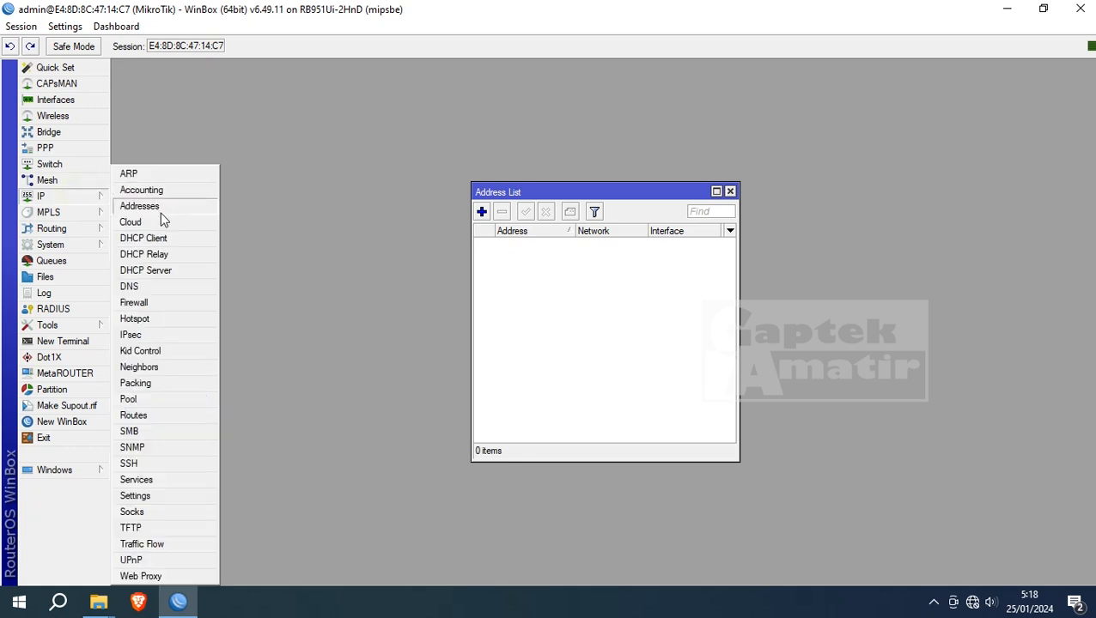
click(163, 241)
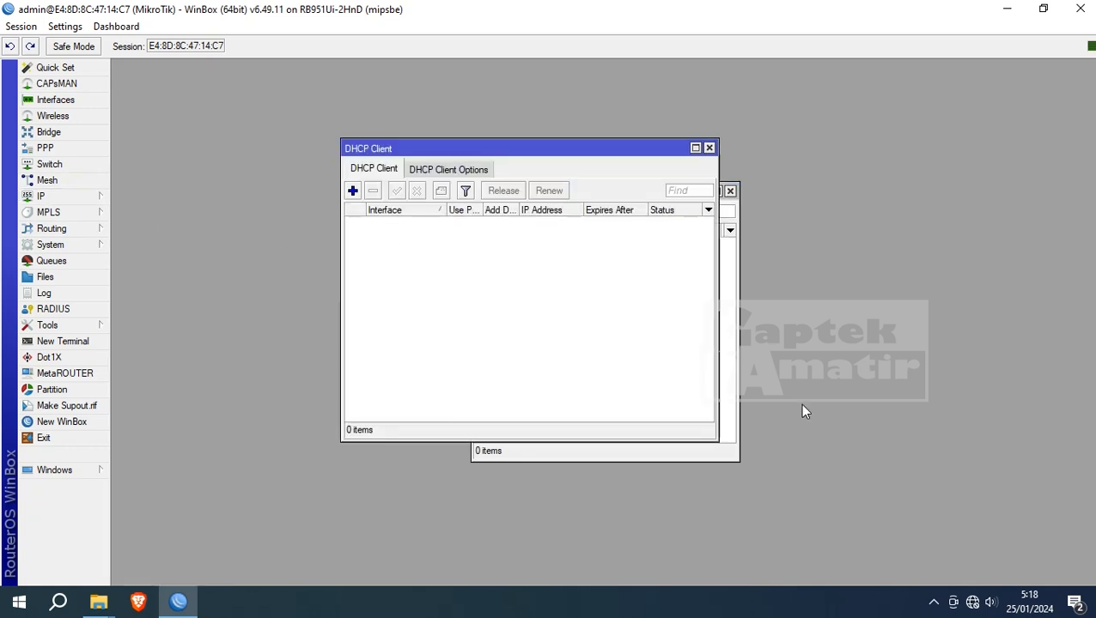
click(729, 192)
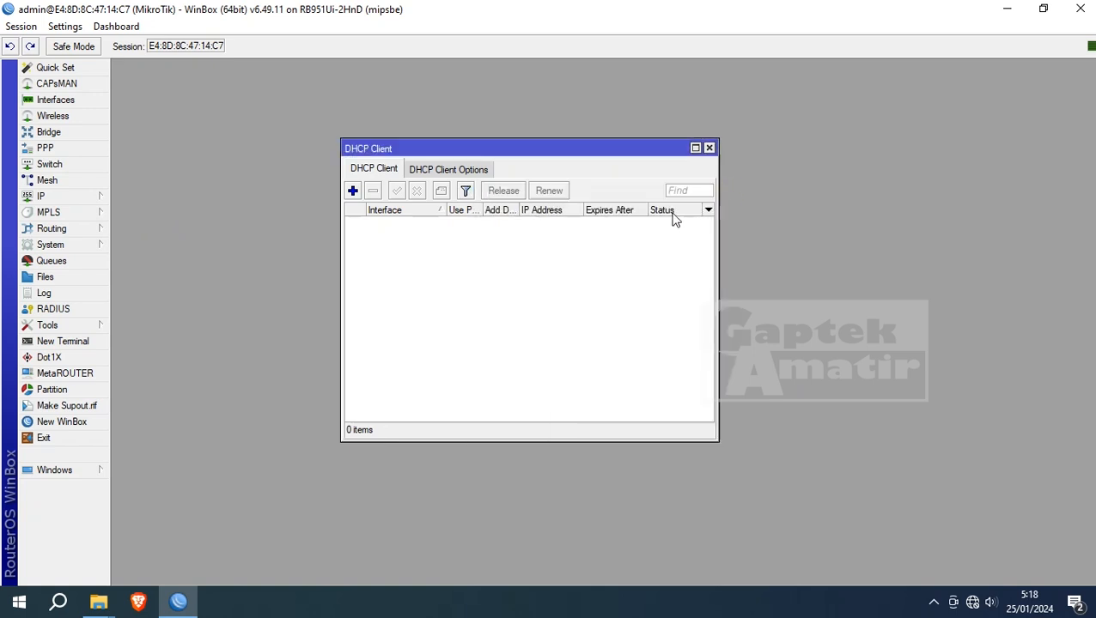
- Add a DHCP client on ether1, which binds 192.168.1.6/24, and close the list
click(352, 190)
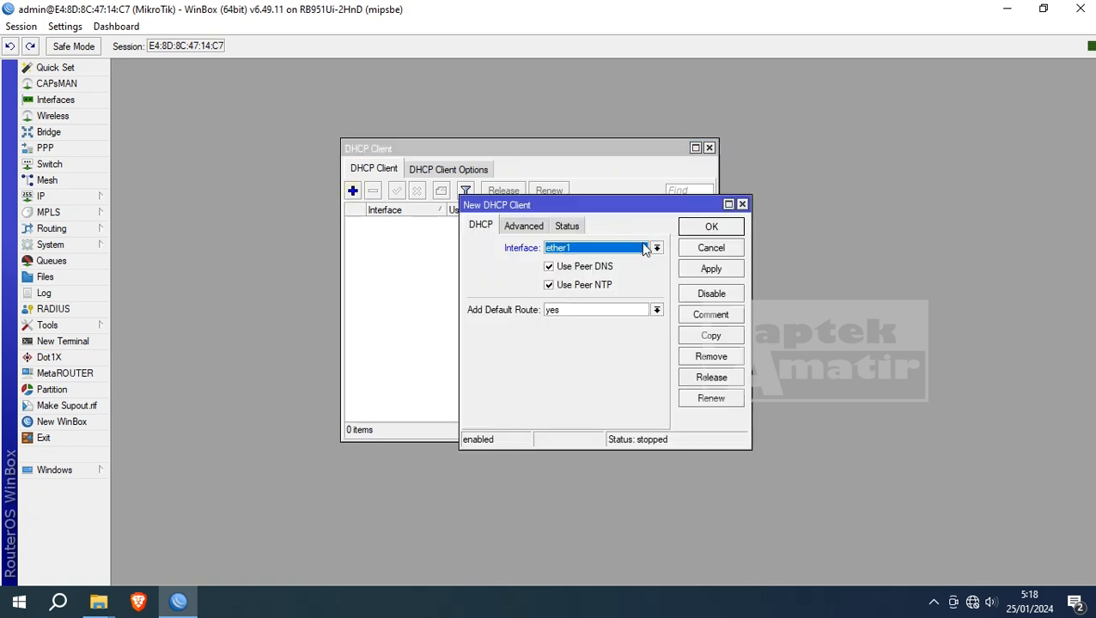
click(573, 249)
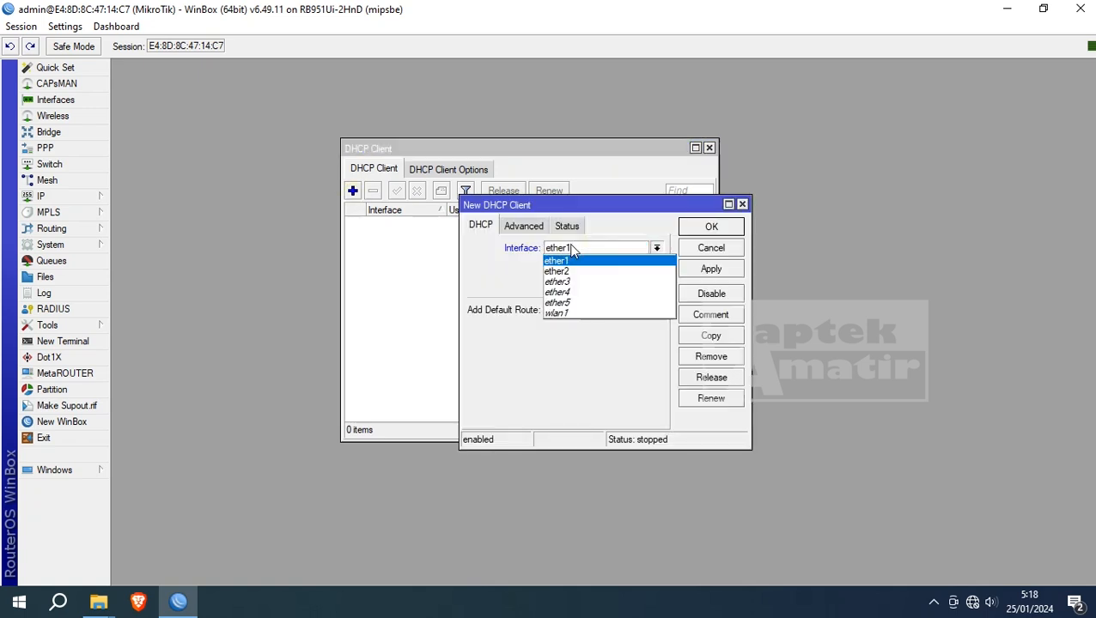
click(573, 261)
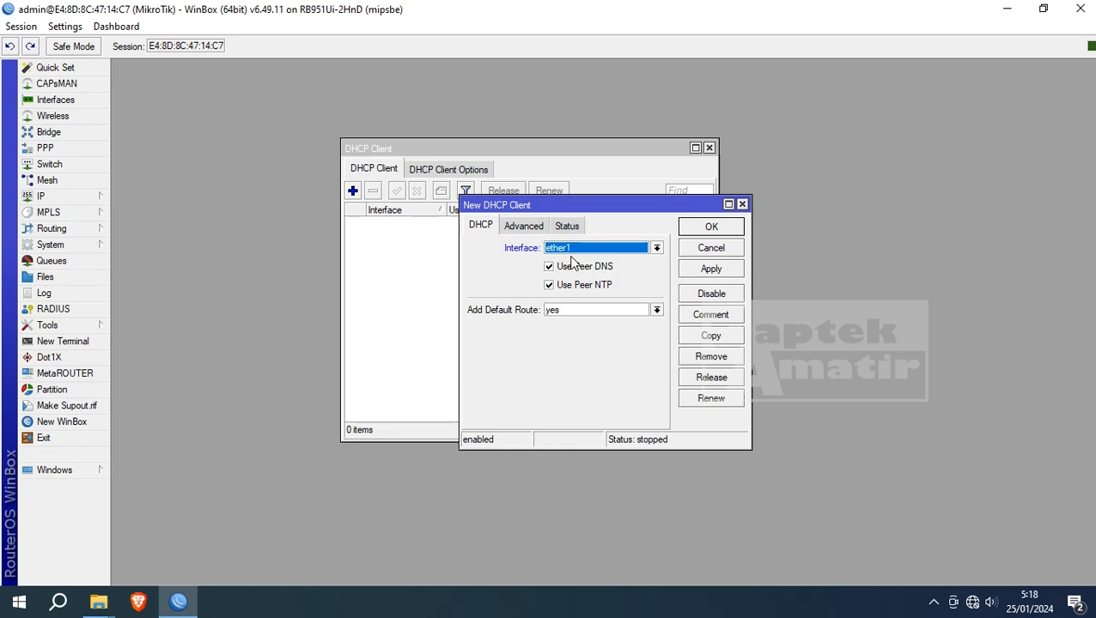
click(710, 227)
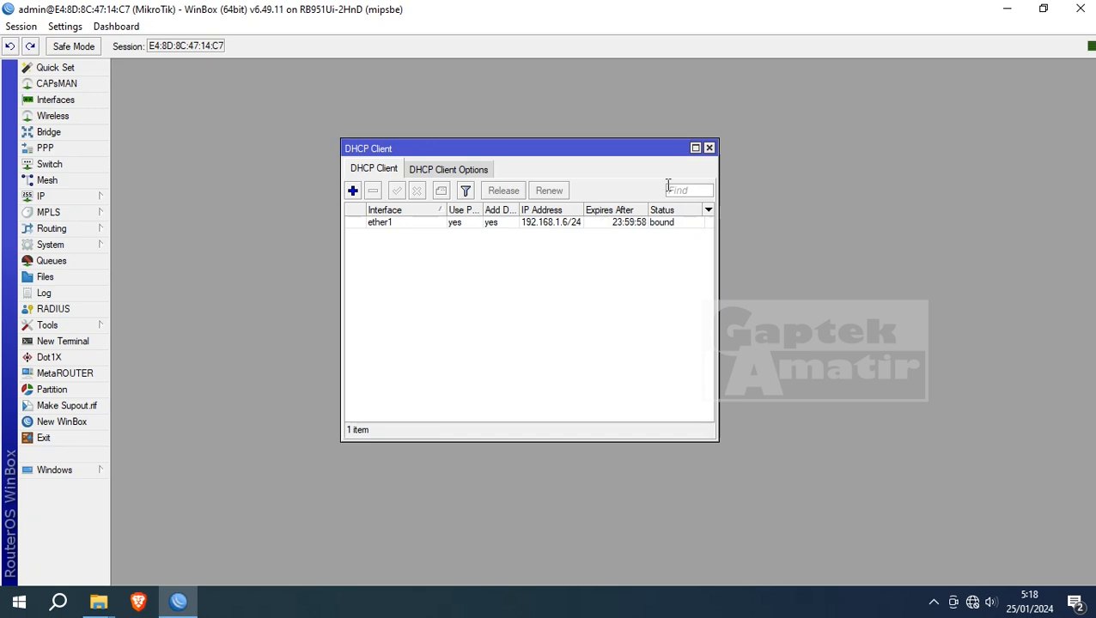
click(709, 149)
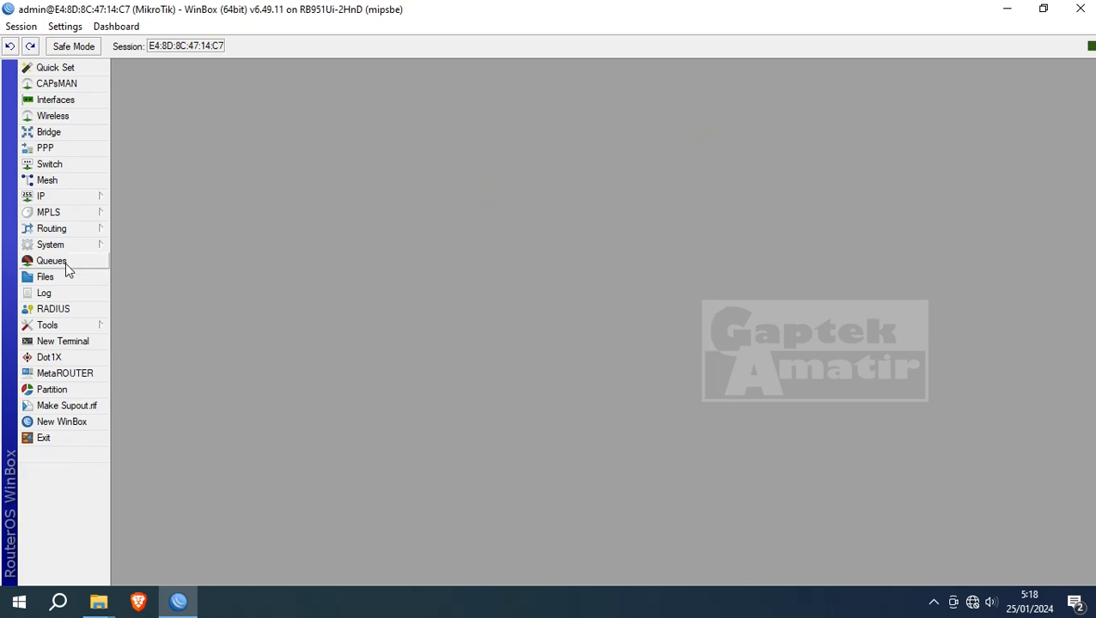
click(62, 344)
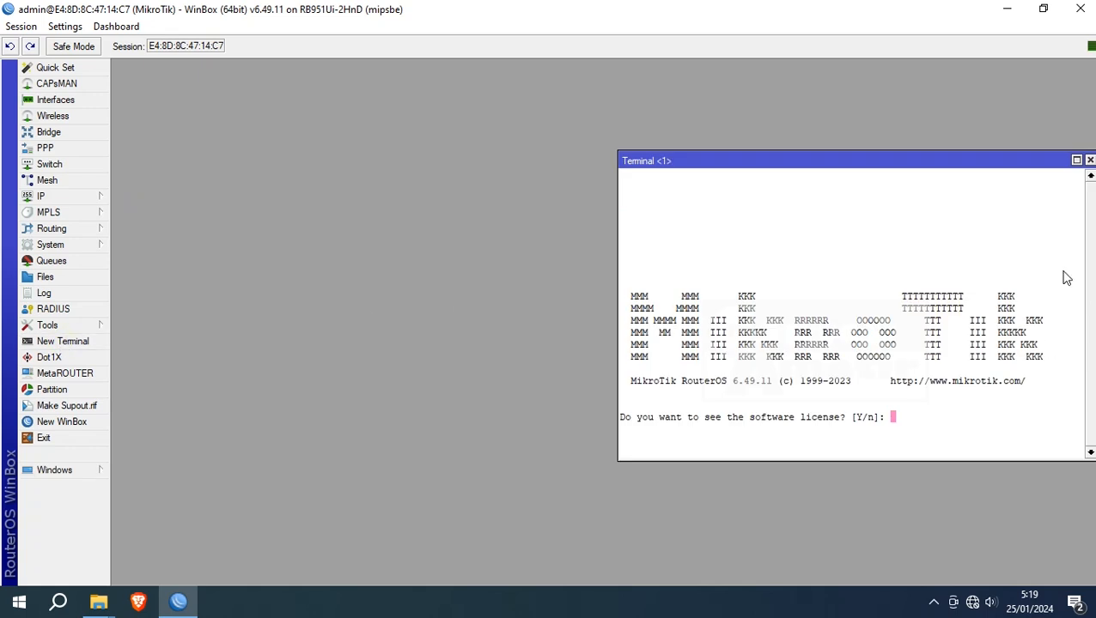
text(n@MikroTik] > )
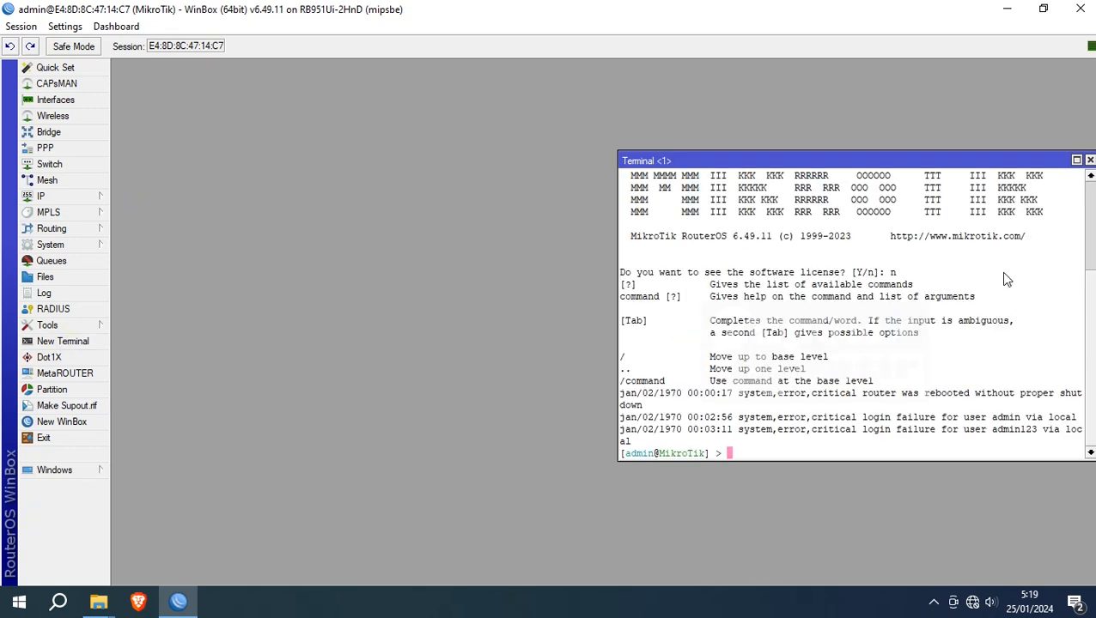
text(ping google.com)
key(Return)
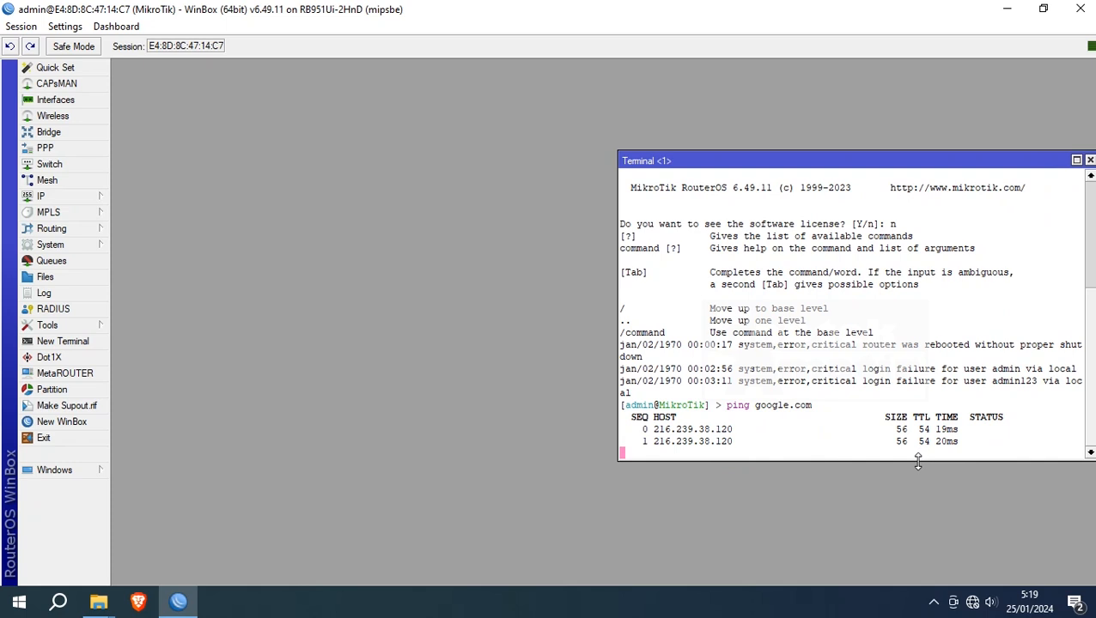
drag(969, 159, 777, 150)
click(898, 152)
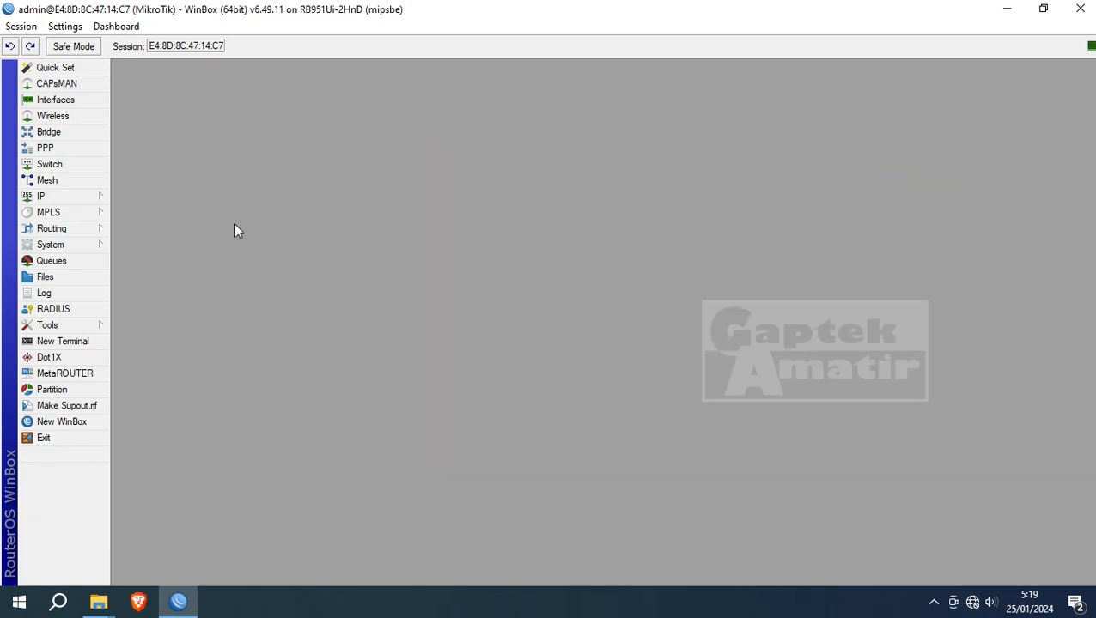
- Review the router's IP address list in a widened window, then close it
click(55, 197)
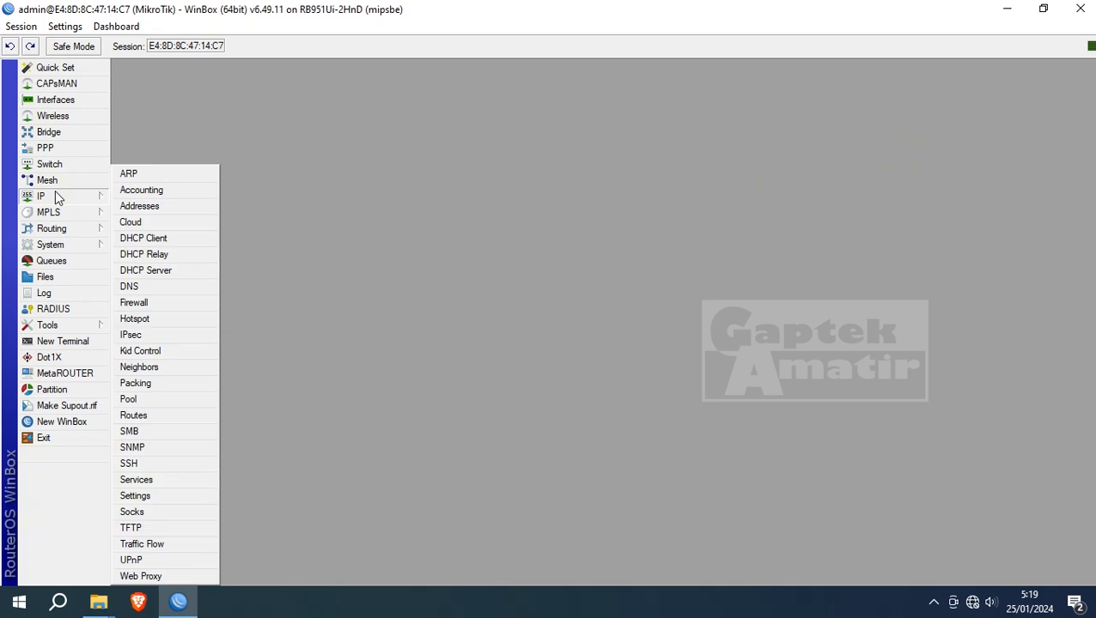
click(142, 205)
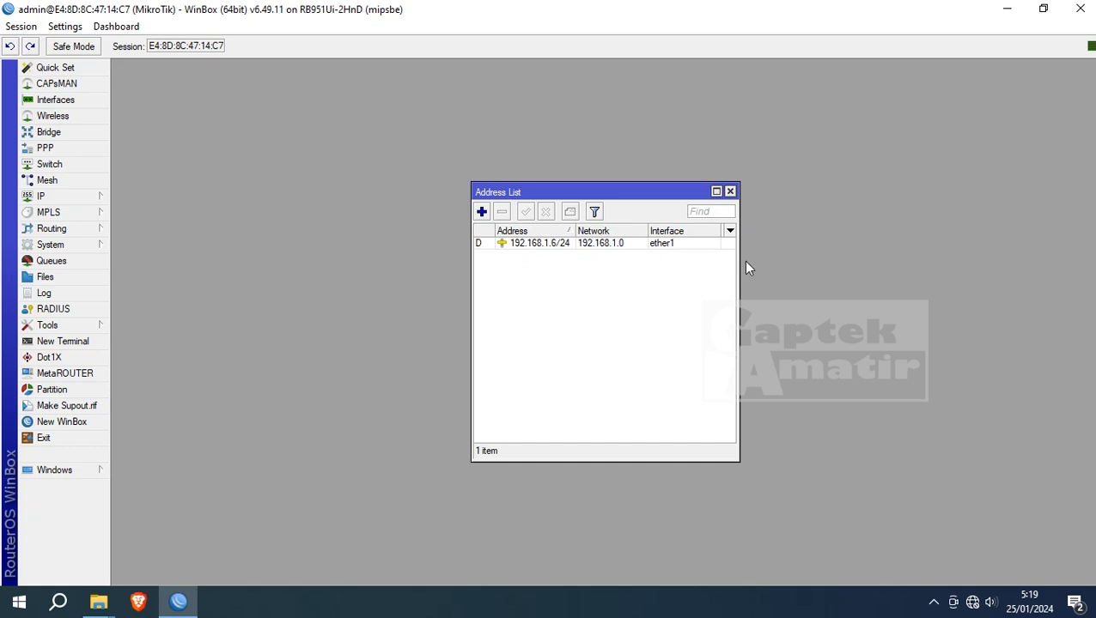
drag(738, 262, 791, 260)
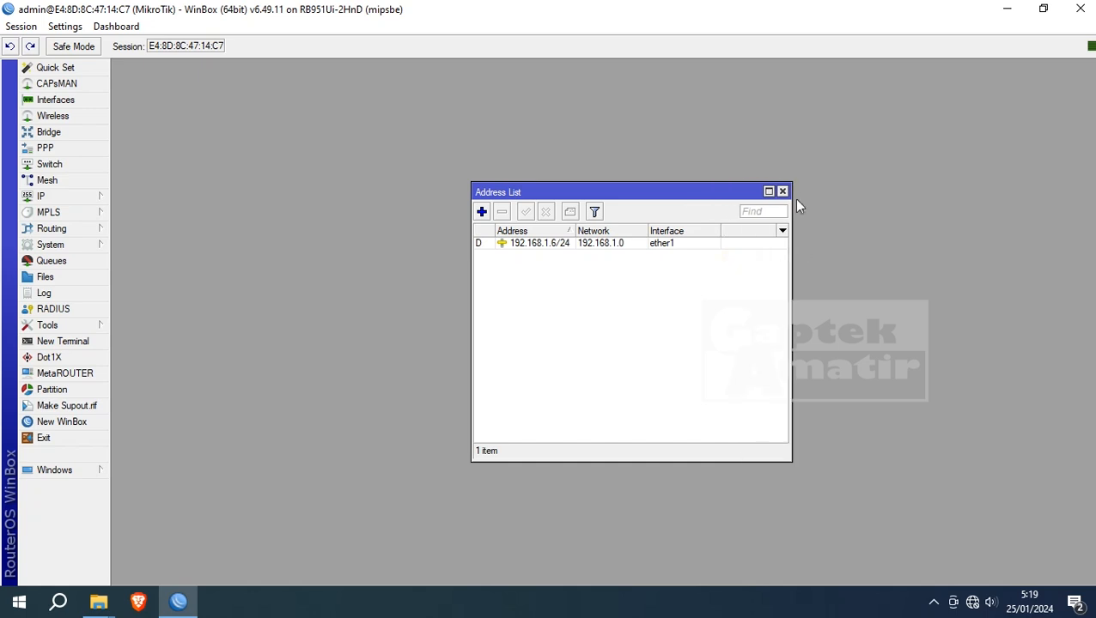
click(781, 192)
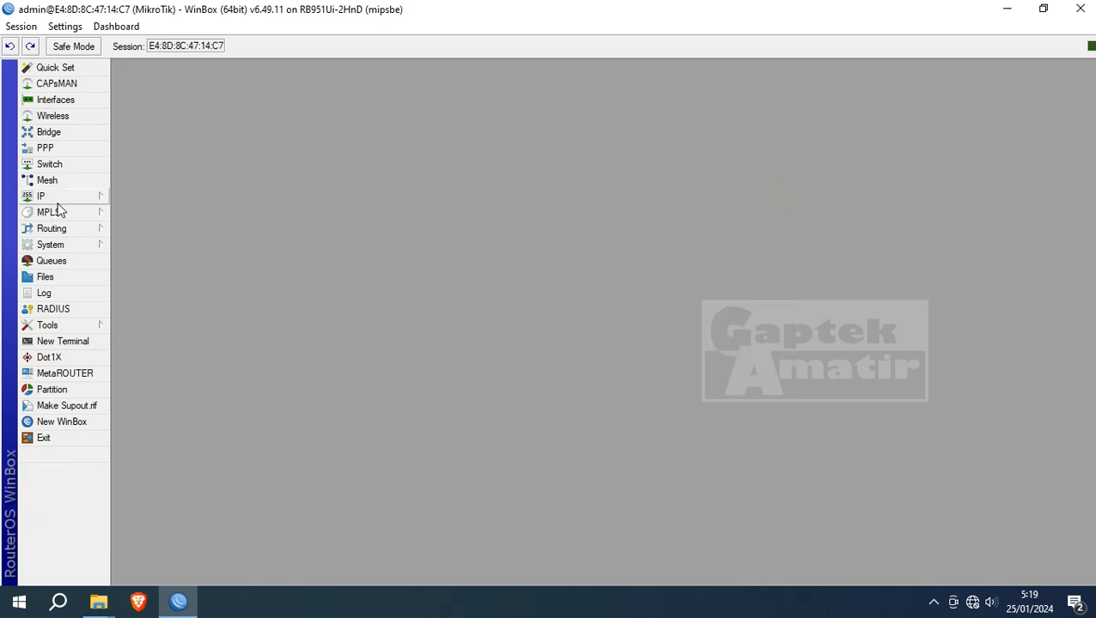
- Enter 8.8.8.8 and 8.8.4.4 as DNS servers, apply, and close DNS Settings
click(85, 200)
click(151, 288)
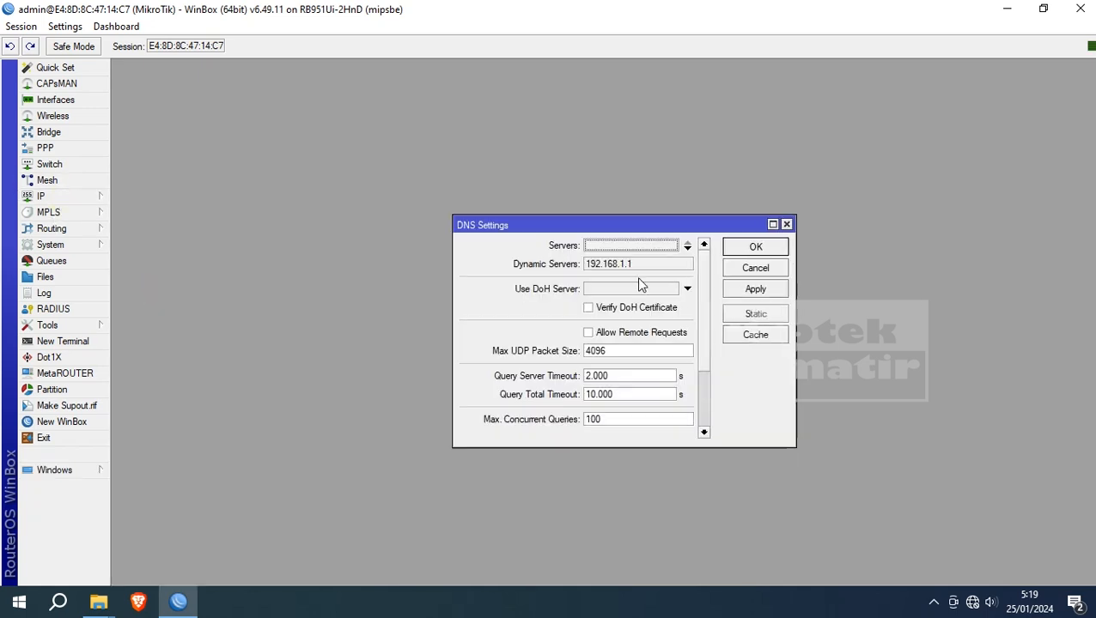
click(684, 250)
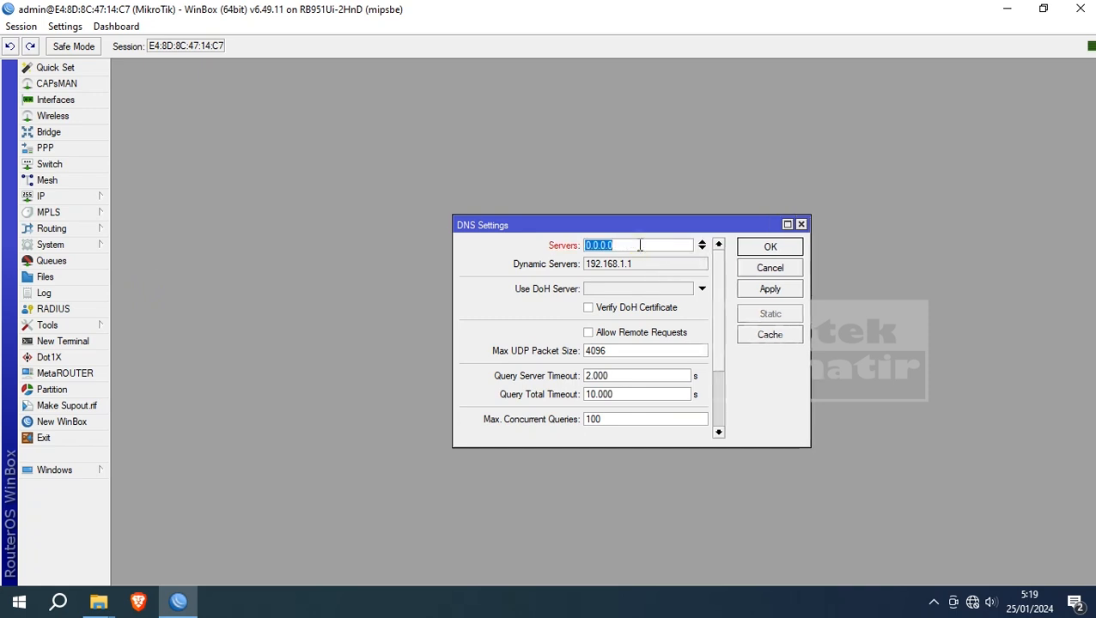
text(8.8.8.8)
click(702, 249)
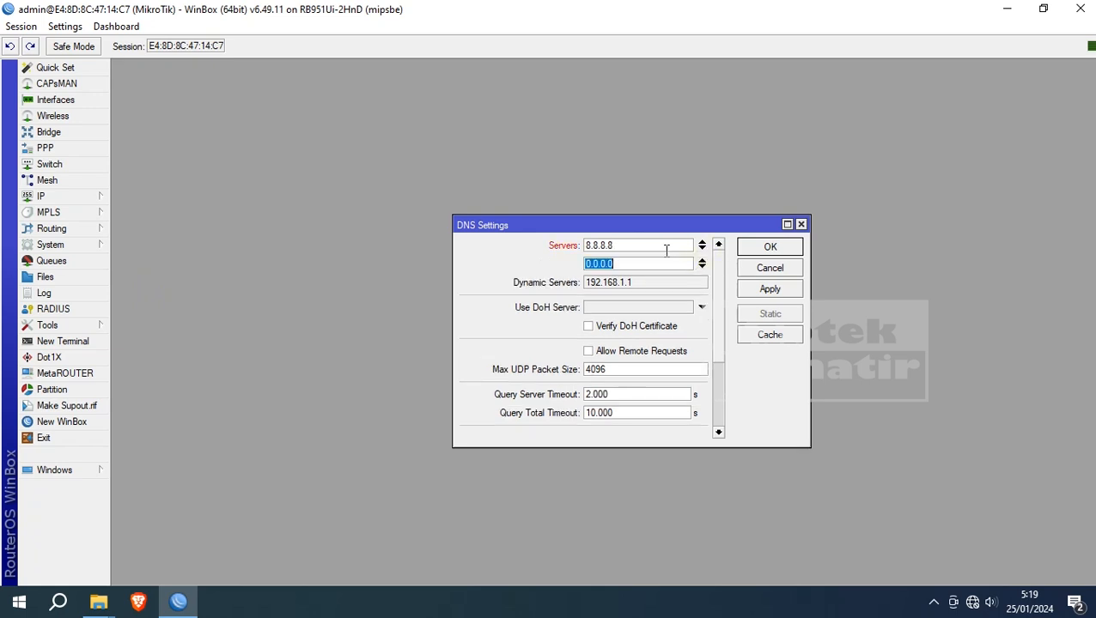
text(8.8.4.4)
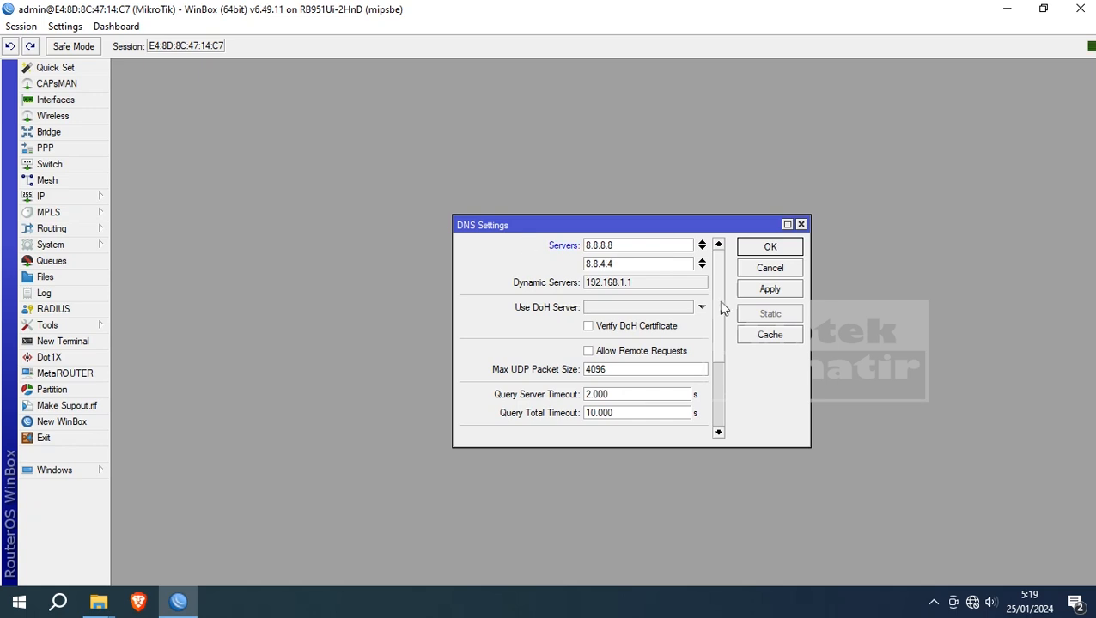
click(769, 290)
click(770, 251)
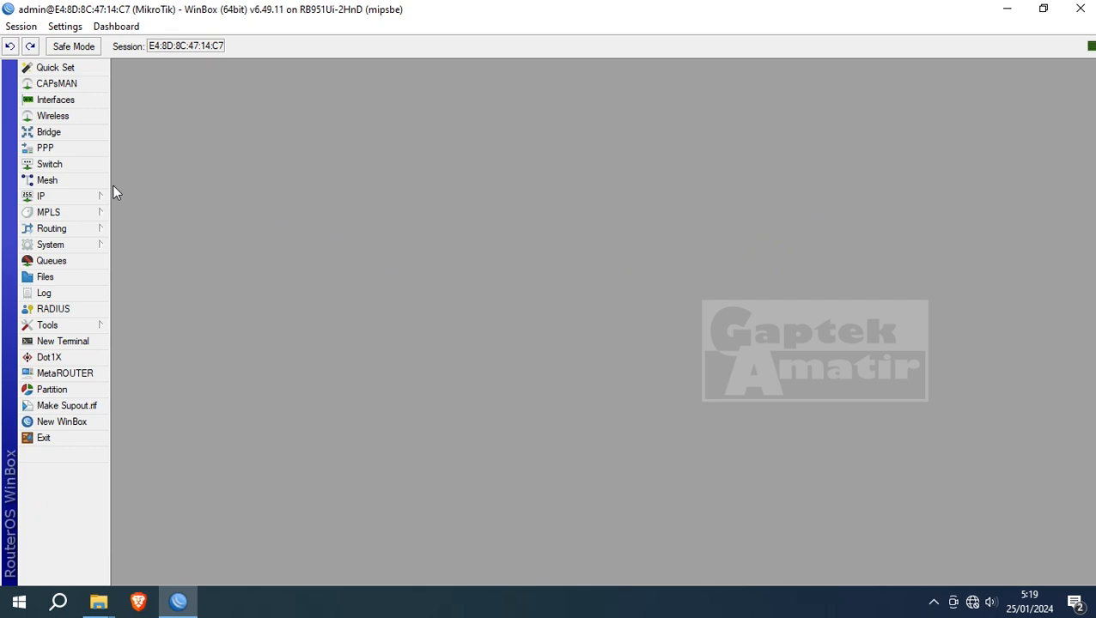
- Add a bridge named 'Bridge Ethernet' in the Bridge window and apply it
click(49, 132)
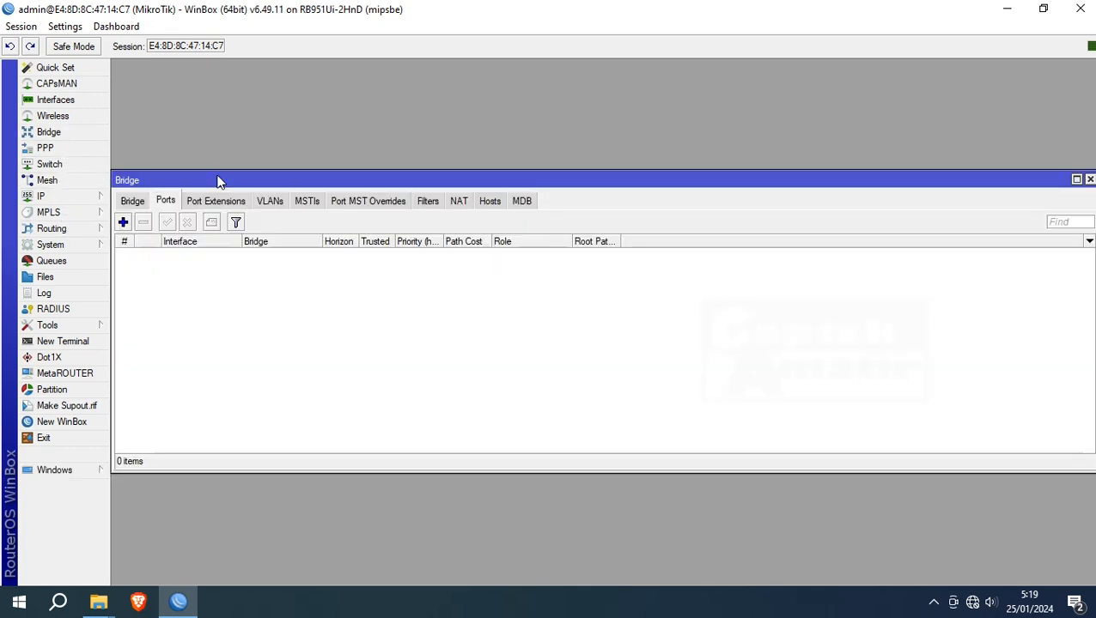
drag(974, 287, 663, 303)
drag(228, 177, 342, 174)
click(248, 199)
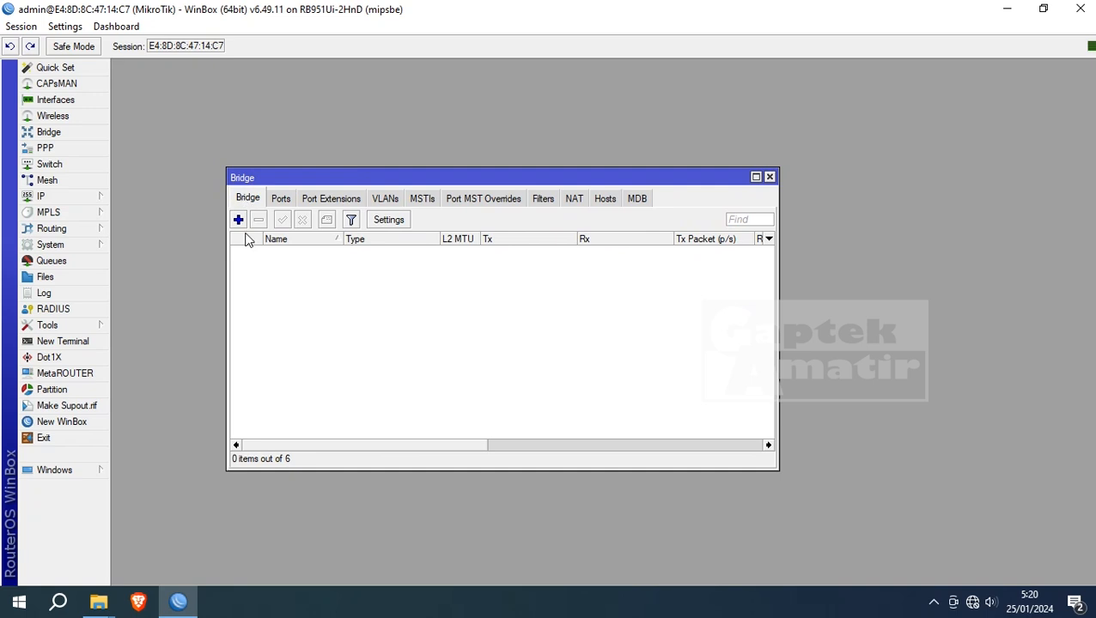
click(238, 221)
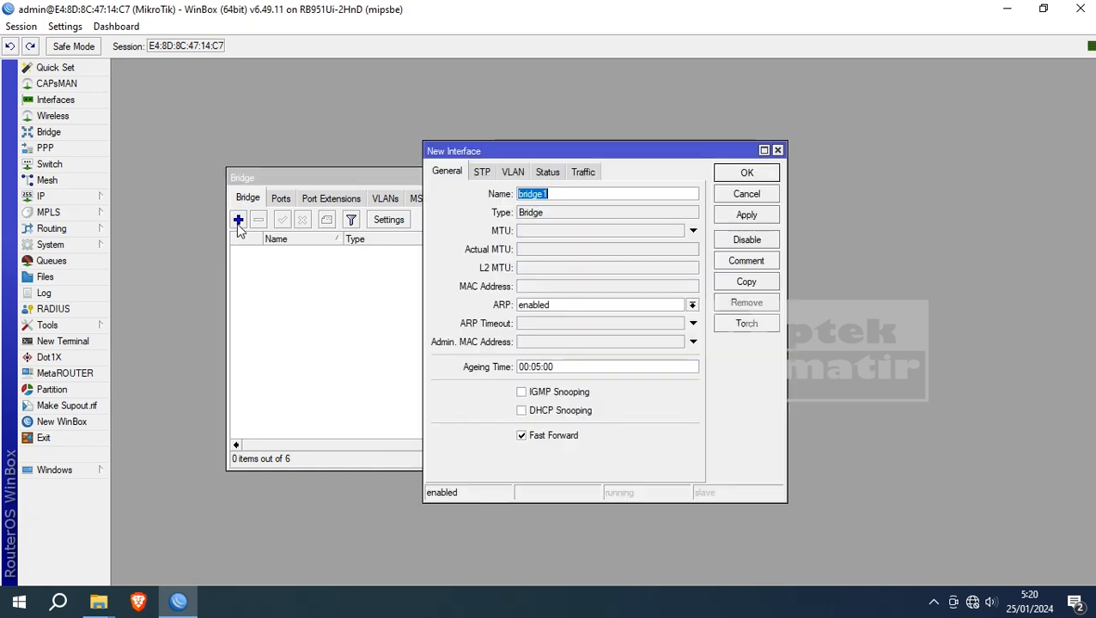
click(618, 194)
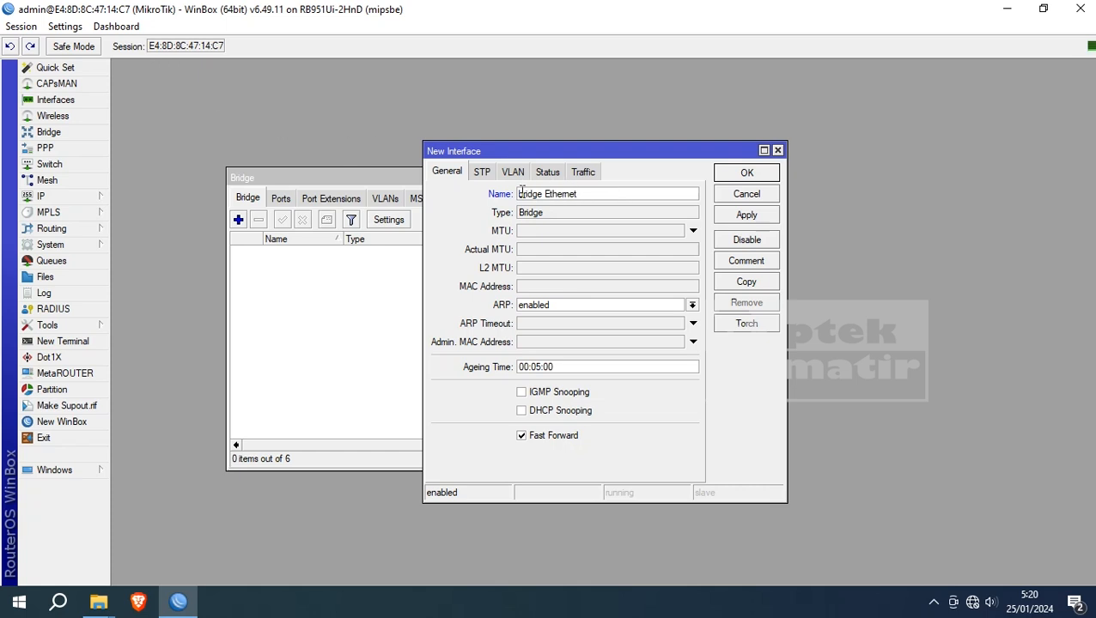
key(Delete)
key(Delete)
text(Br)
click(755, 216)
click(758, 178)
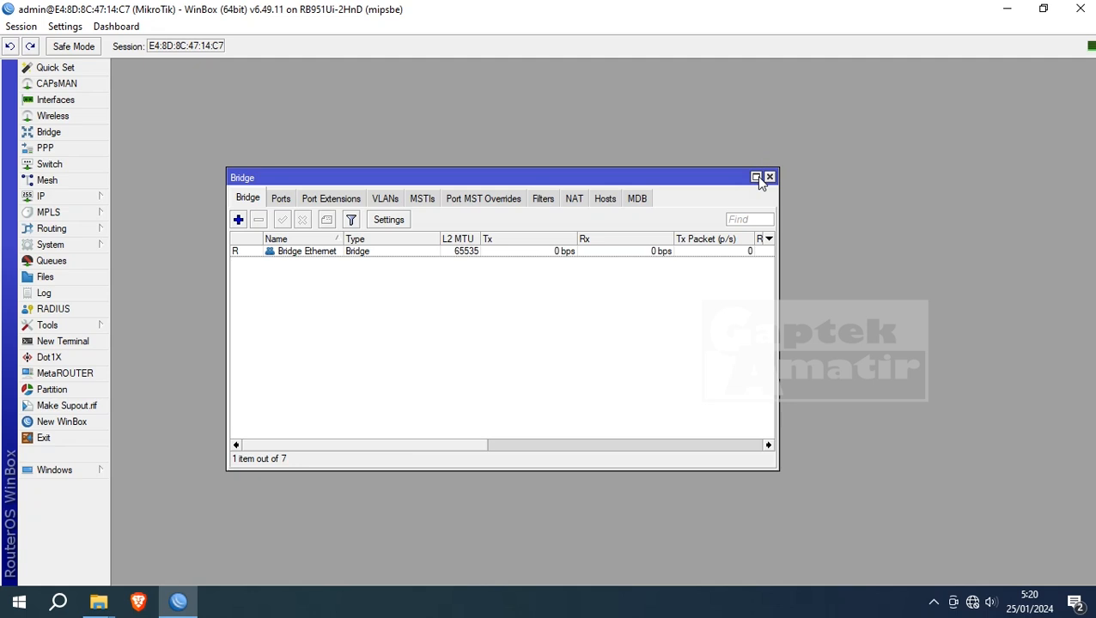
- Add ether2 and ether3 as ports of Bridge Ethernet
click(284, 200)
click(239, 220)
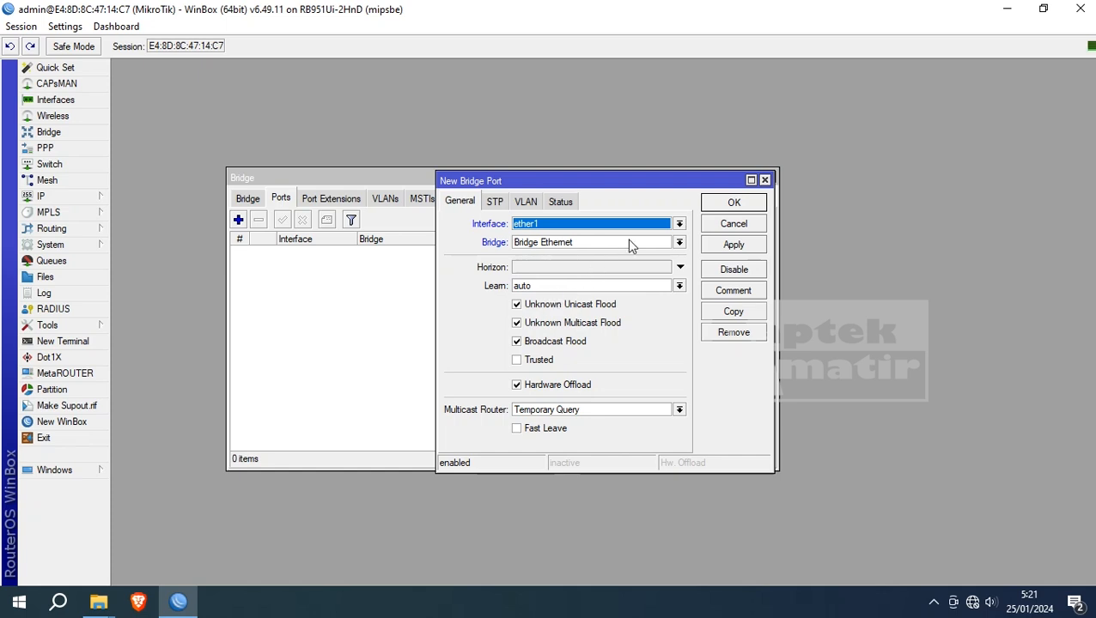
click(680, 224)
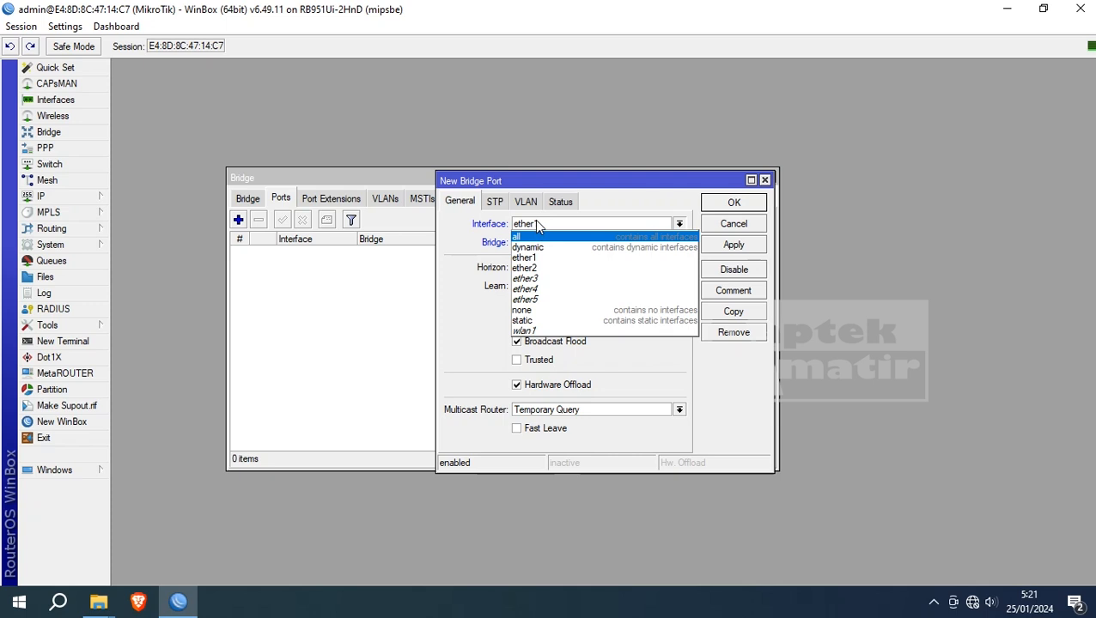
click(573, 268)
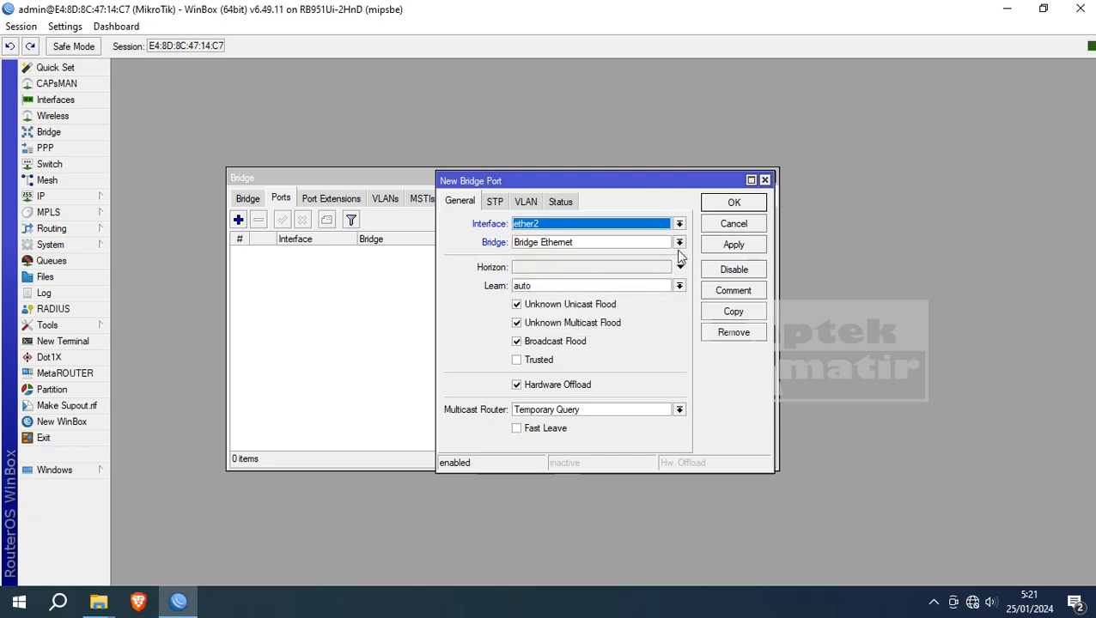
click(746, 248)
click(743, 205)
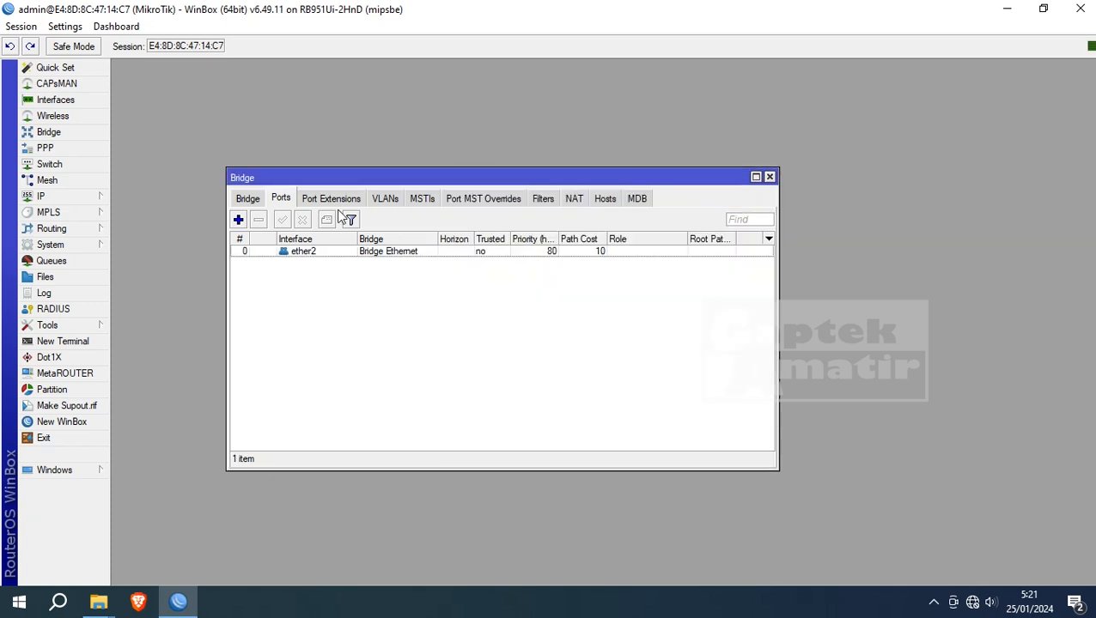
click(238, 220)
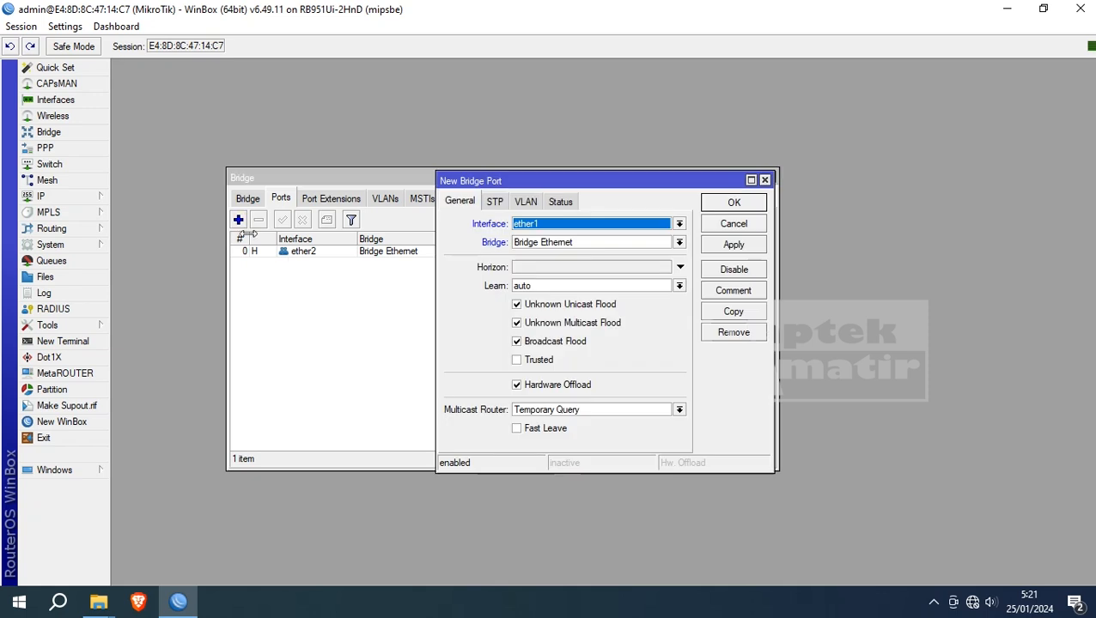
click(679, 224)
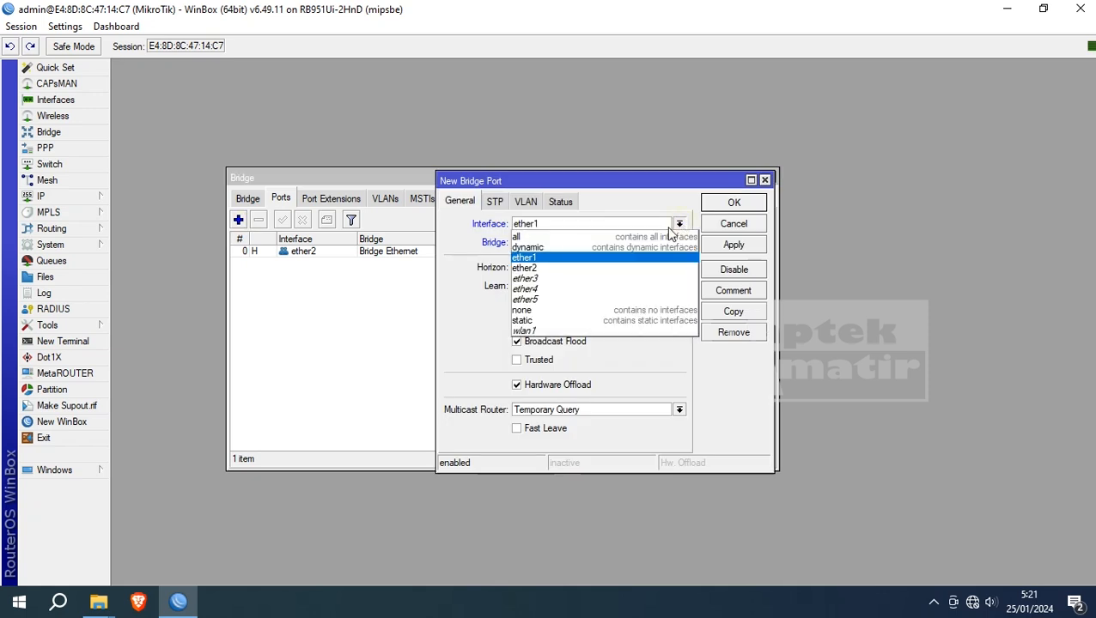
click(633, 276)
click(735, 245)
click(734, 203)
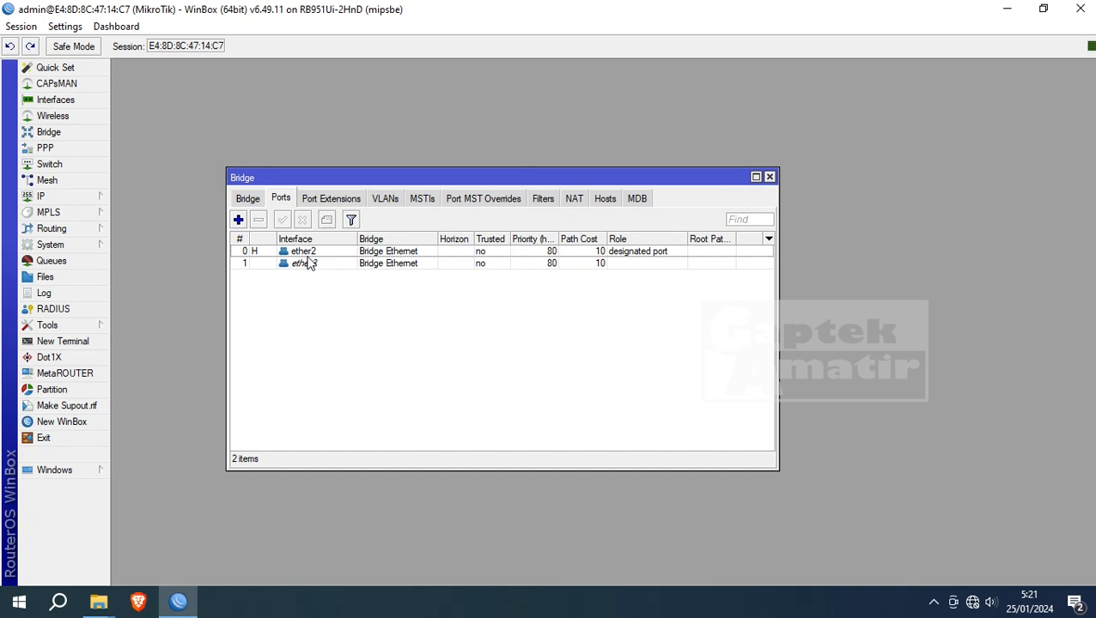
- Add ether4 and ether5 as ports of Bridge Ethernet
click(238, 221)
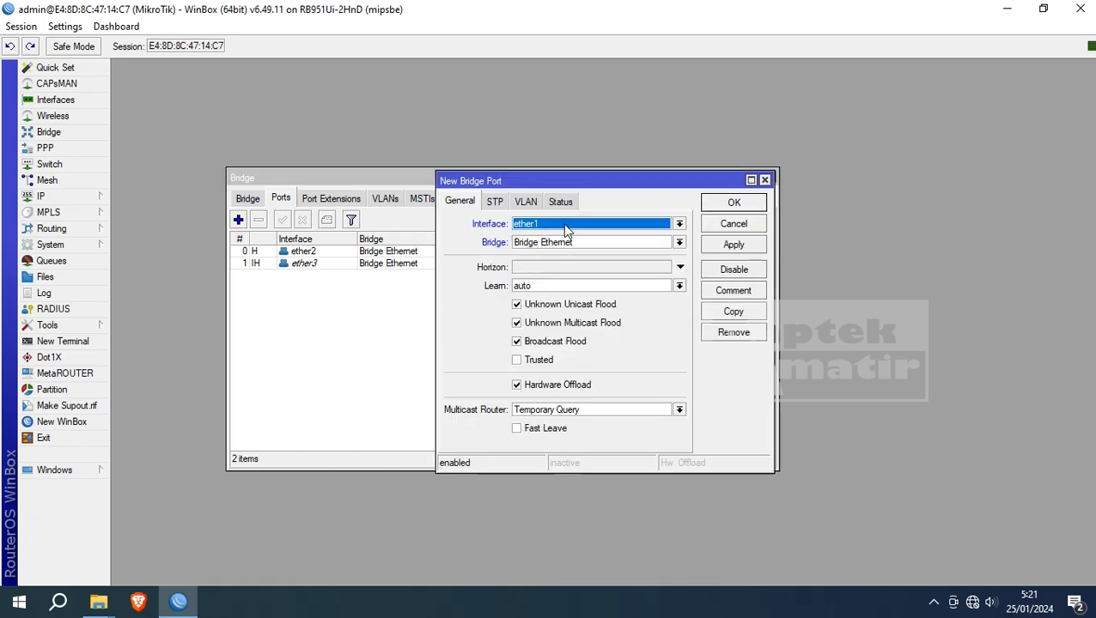
click(564, 230)
click(543, 292)
click(732, 246)
click(728, 206)
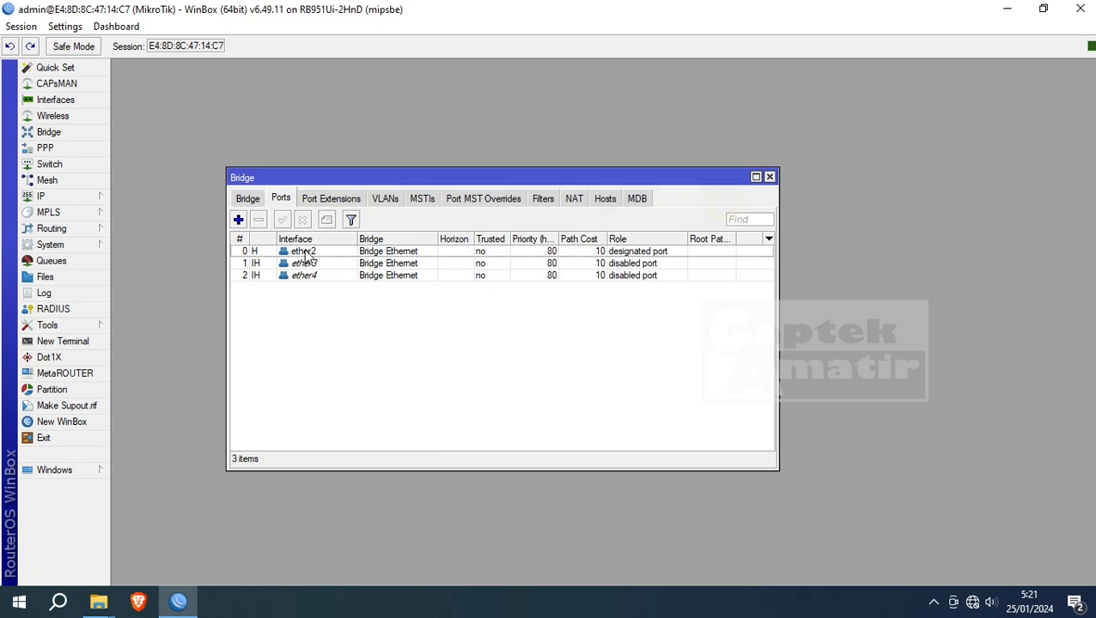
click(238, 221)
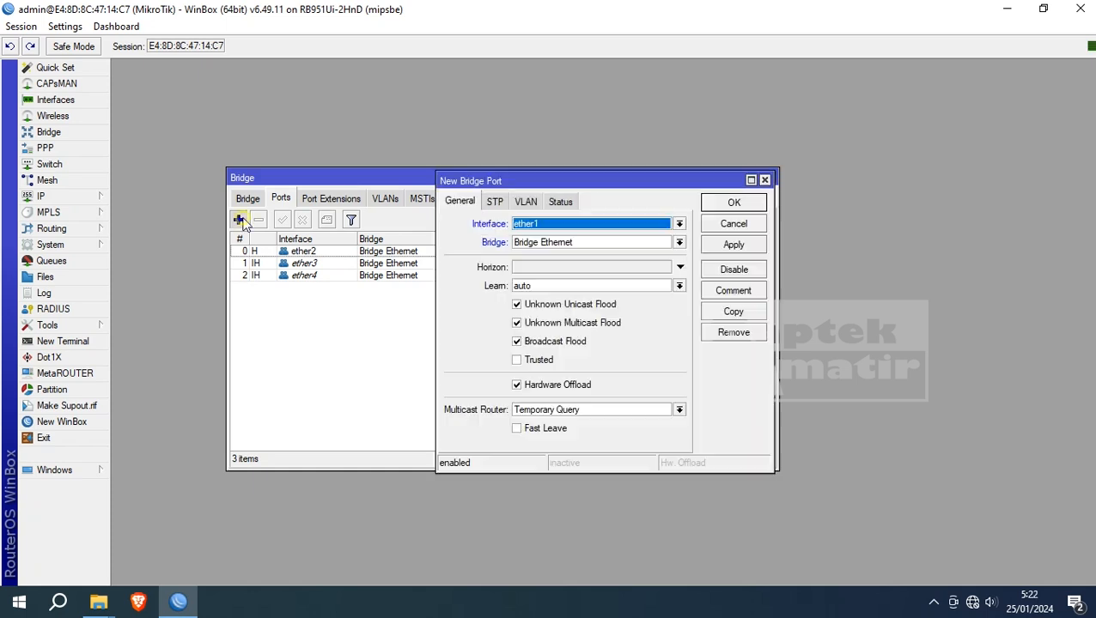
click(615, 229)
click(588, 296)
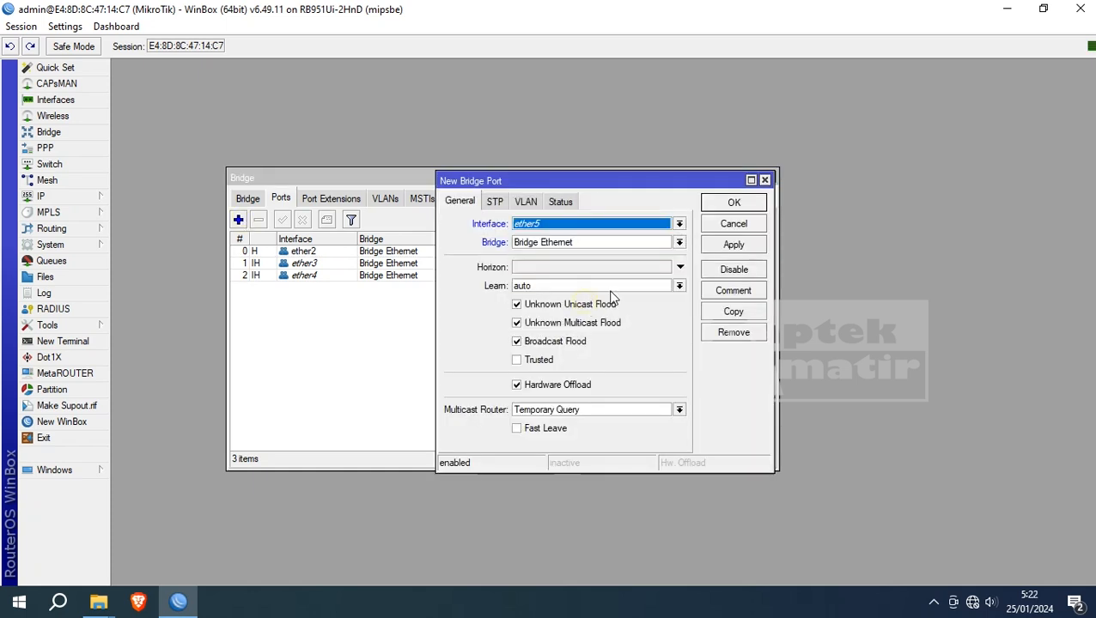
click(733, 246)
click(734, 206)
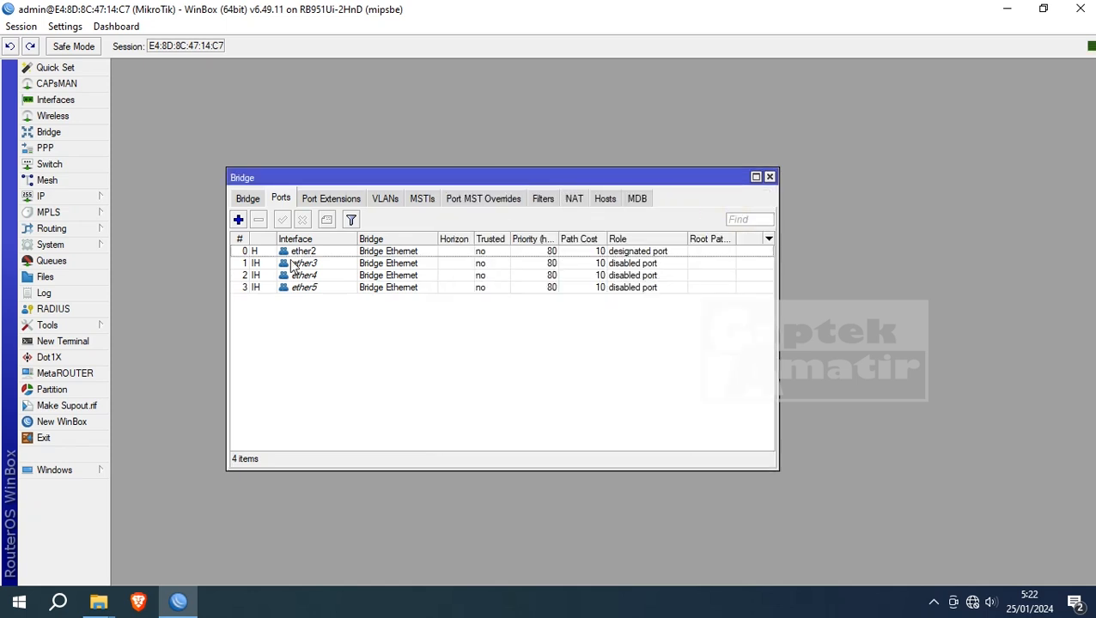
- Add wlan1 as a Bridge Ethernet port, recheck the lists, and close the Bridge window
click(238, 221)
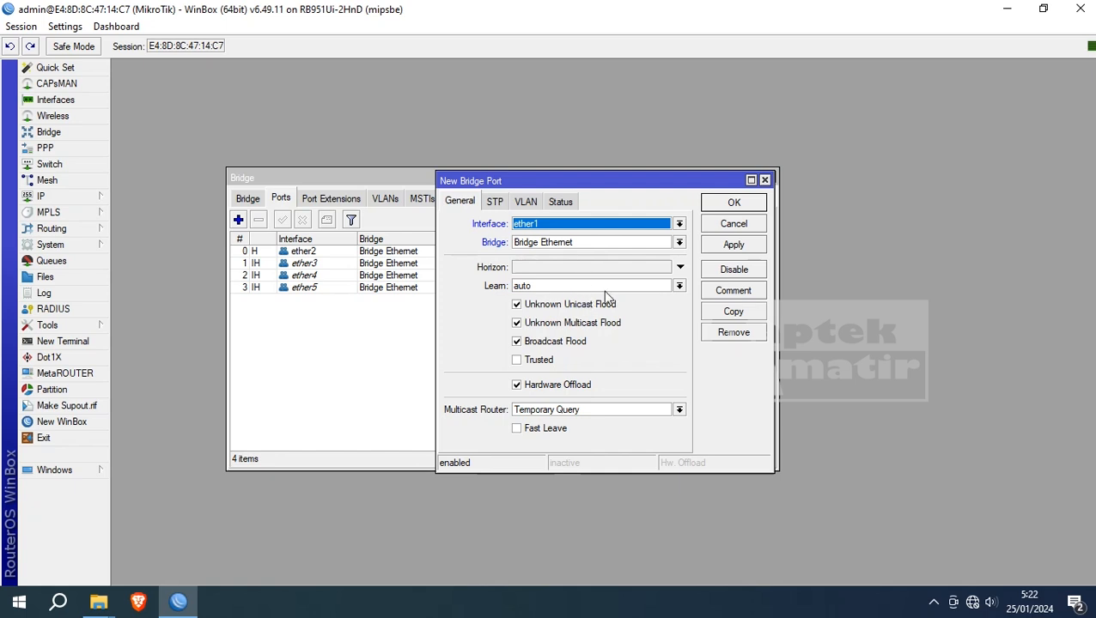
click(679, 224)
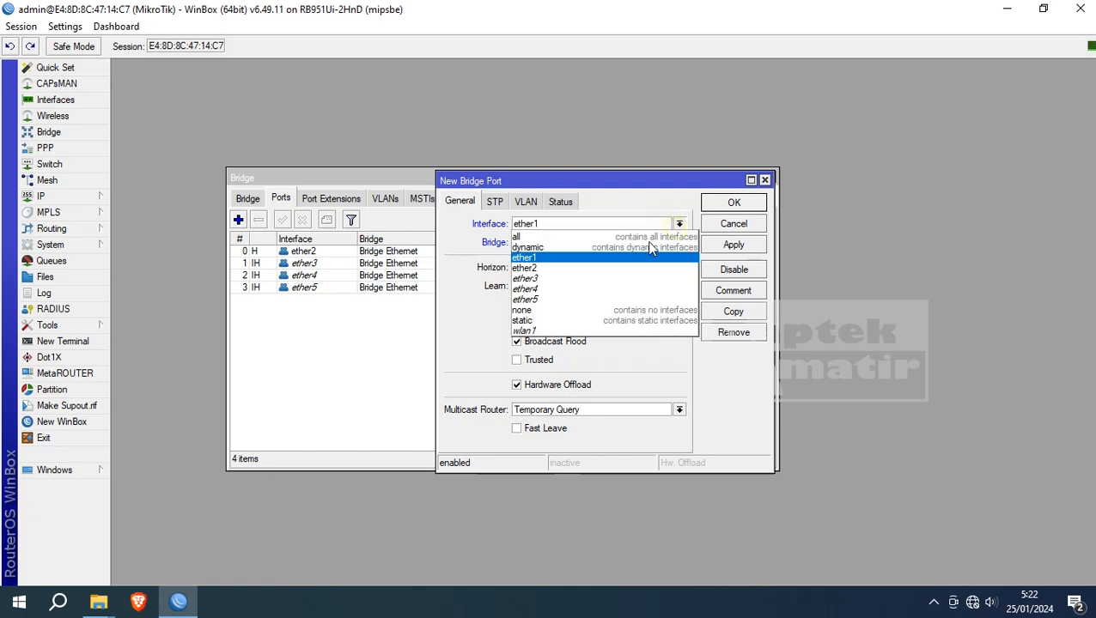
click(581, 331)
click(730, 246)
click(734, 203)
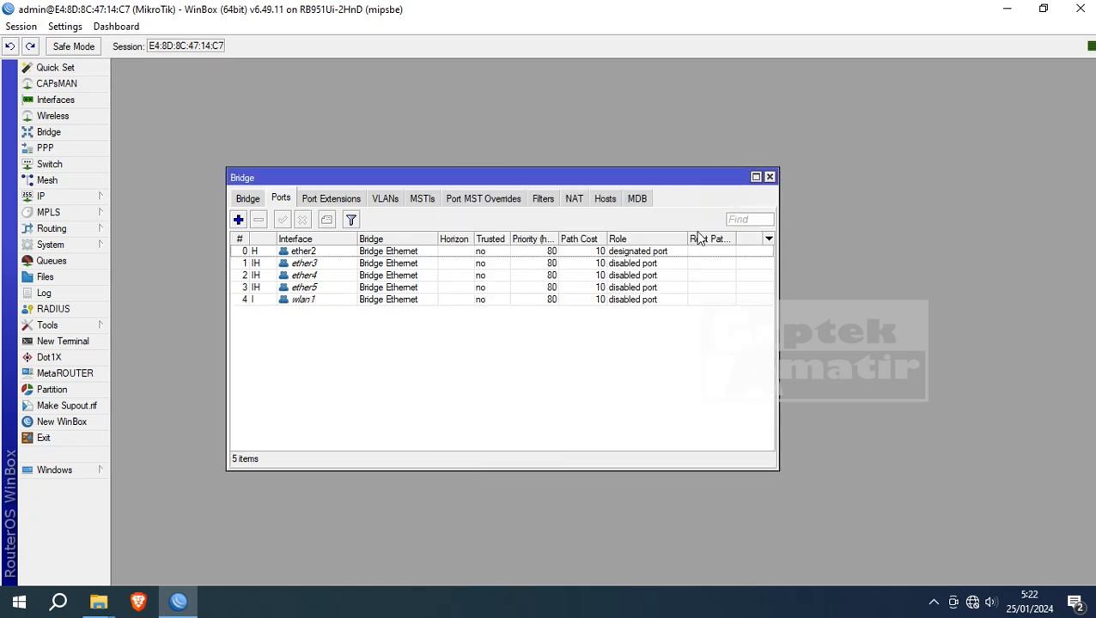
click(249, 199)
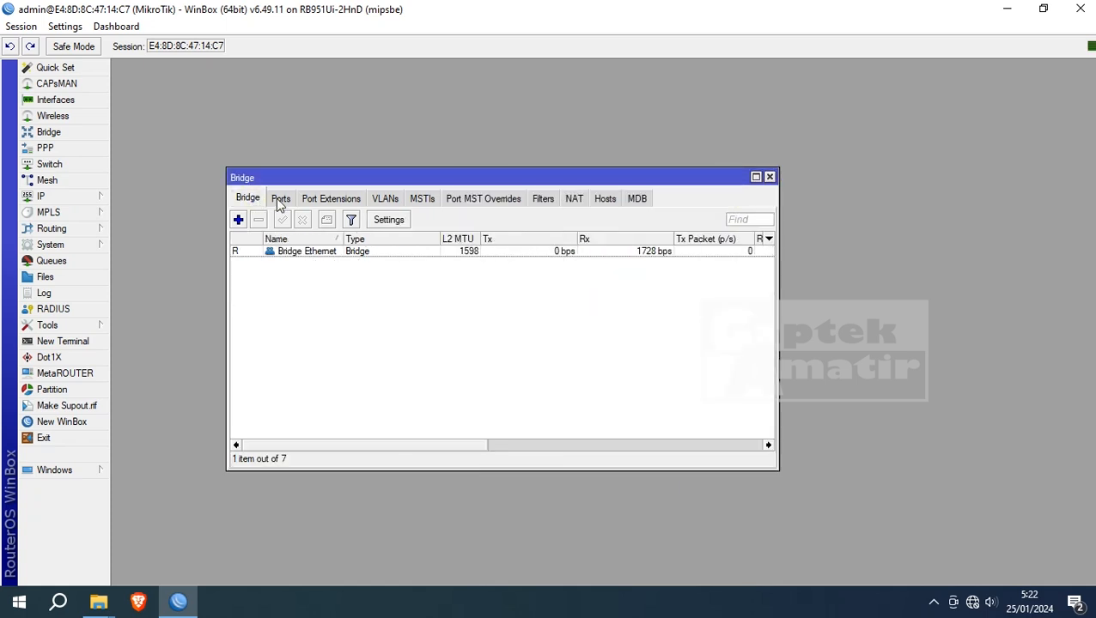
click(280, 200)
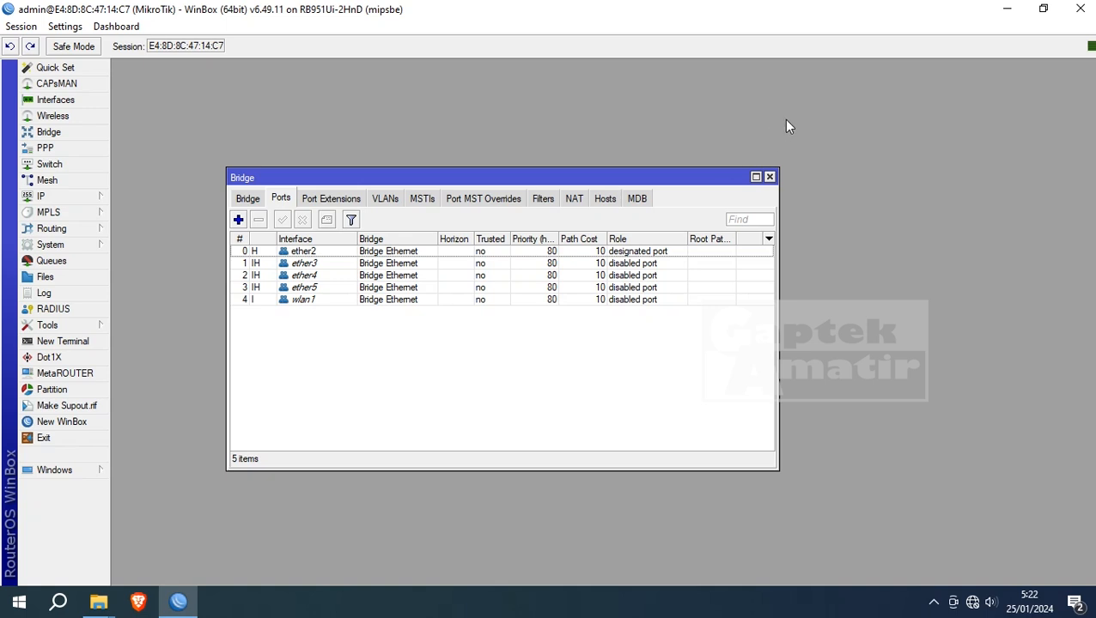
click(770, 176)
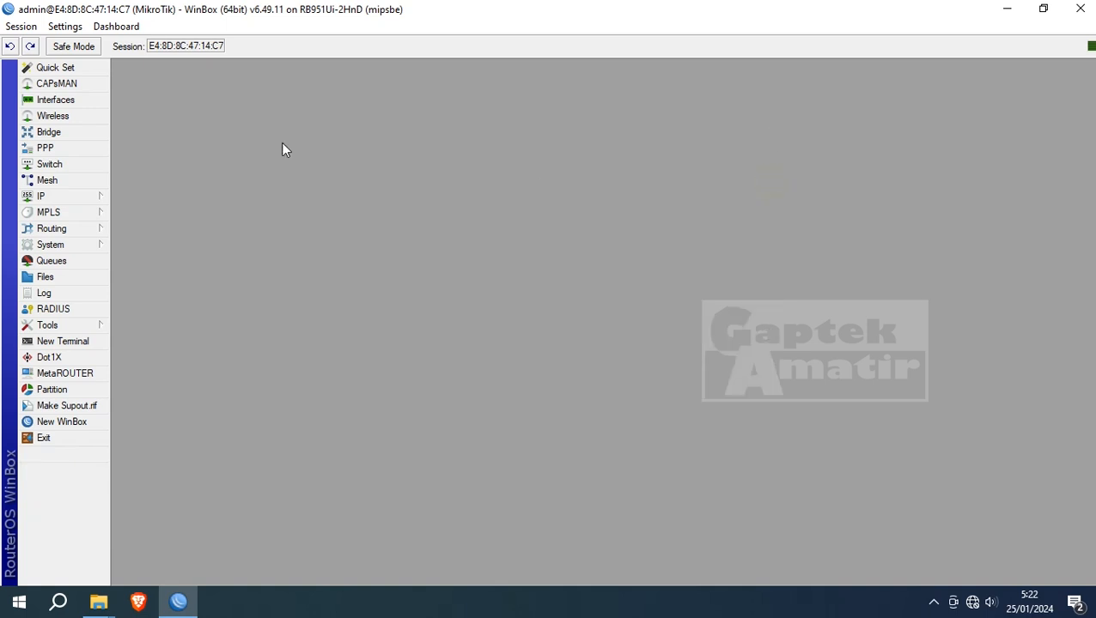
- Add address 20.20.20.1/24 on interface Bridge Ethernet and close the Address List
click(76, 197)
click(153, 207)
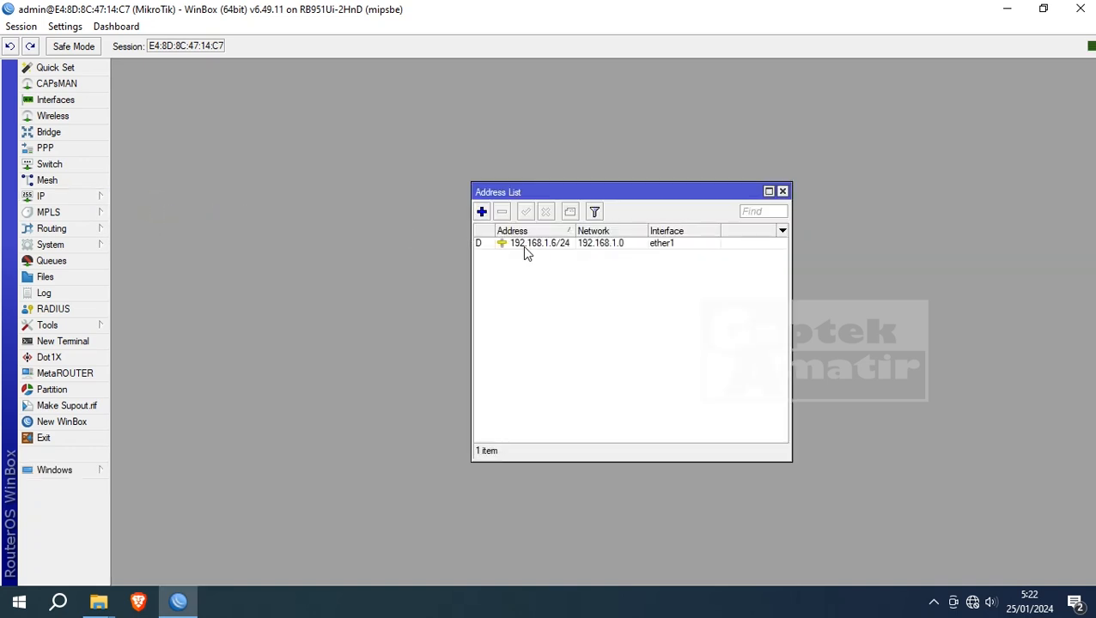
click(484, 213)
click(635, 294)
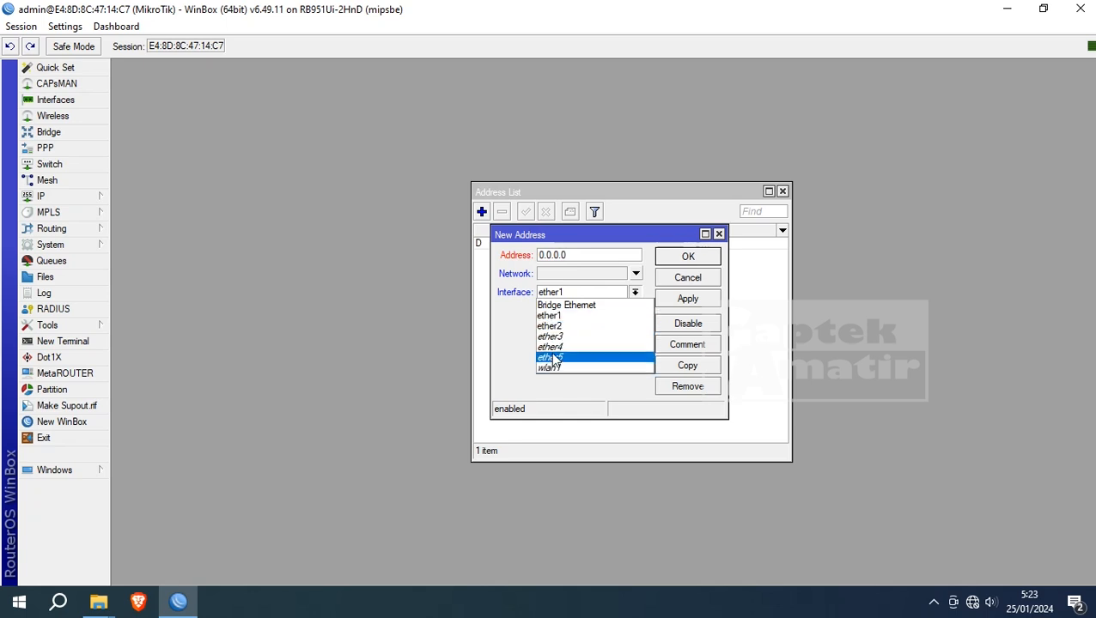
click(567, 312)
double_click(581, 255)
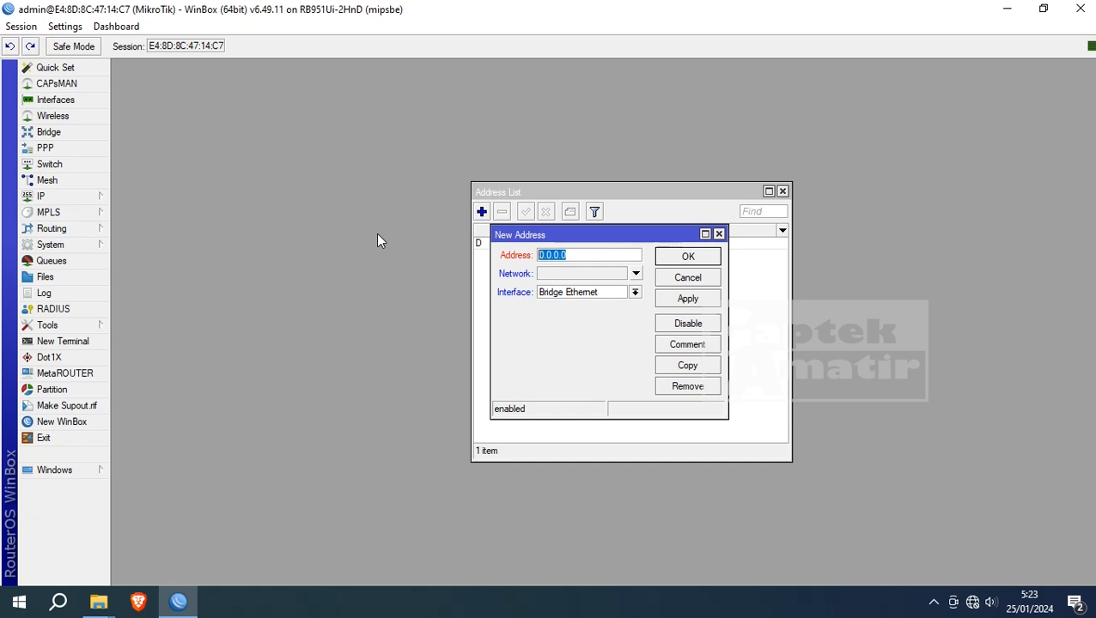
text(20.20.20.1/24)
click(678, 301)
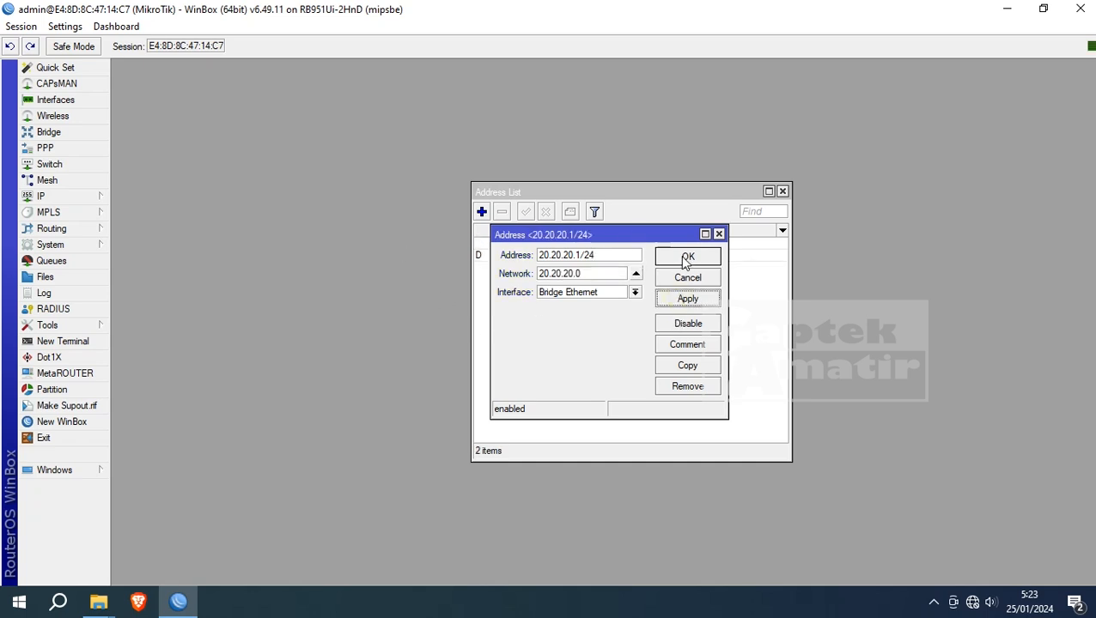
click(685, 263)
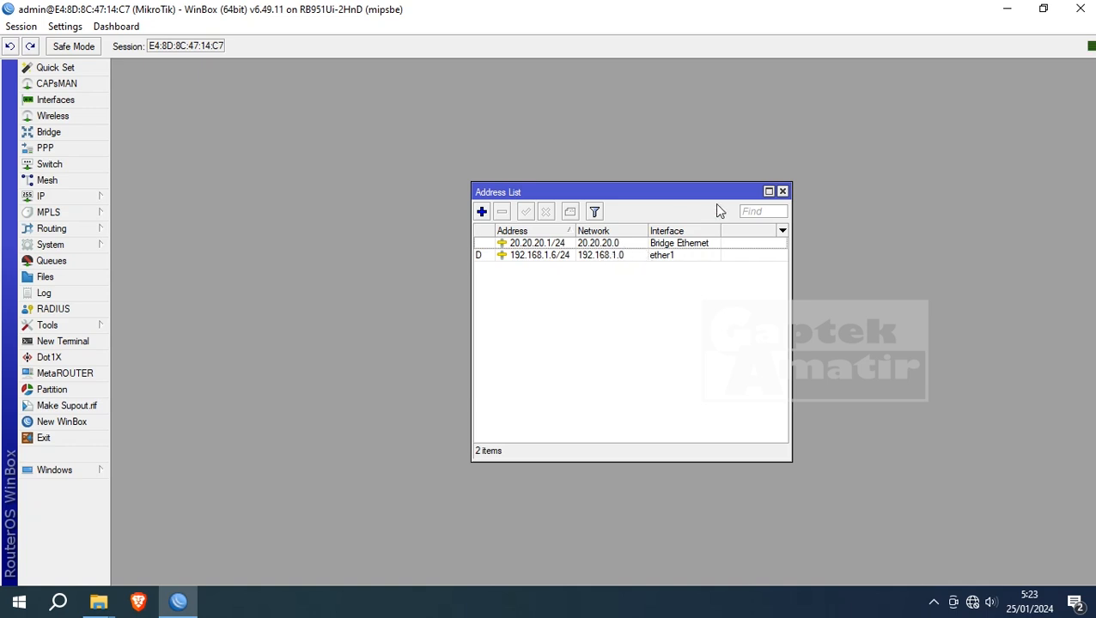
click(783, 191)
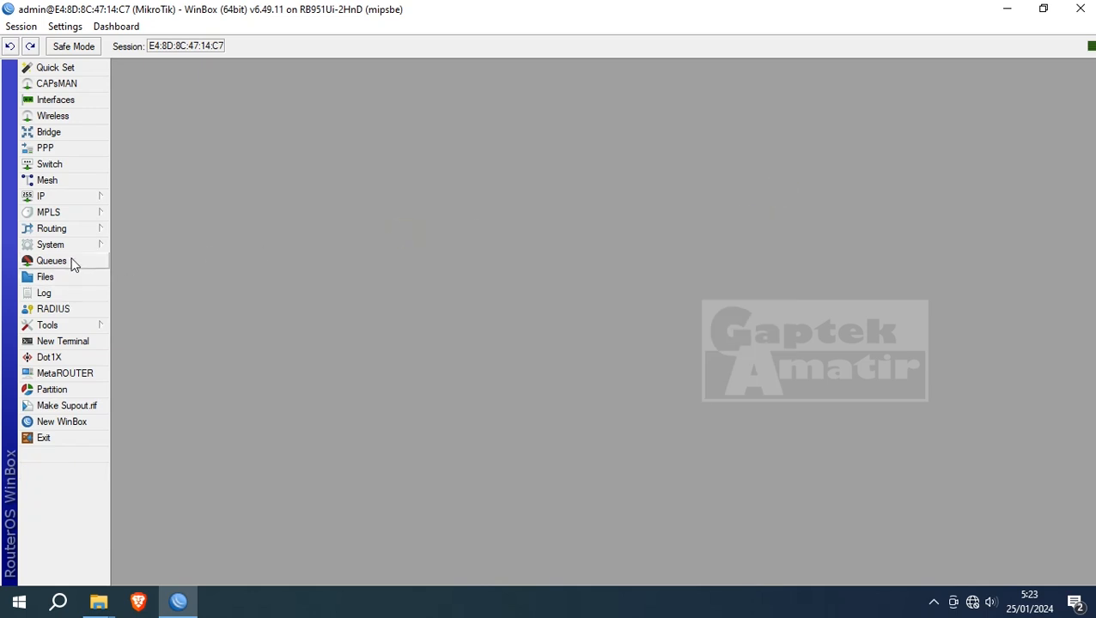
- Start DHCP Setup on Bridge Ethernet, accepting address space 20.20.20.0/24 and gateway 20.20.20.1
click(63, 200)
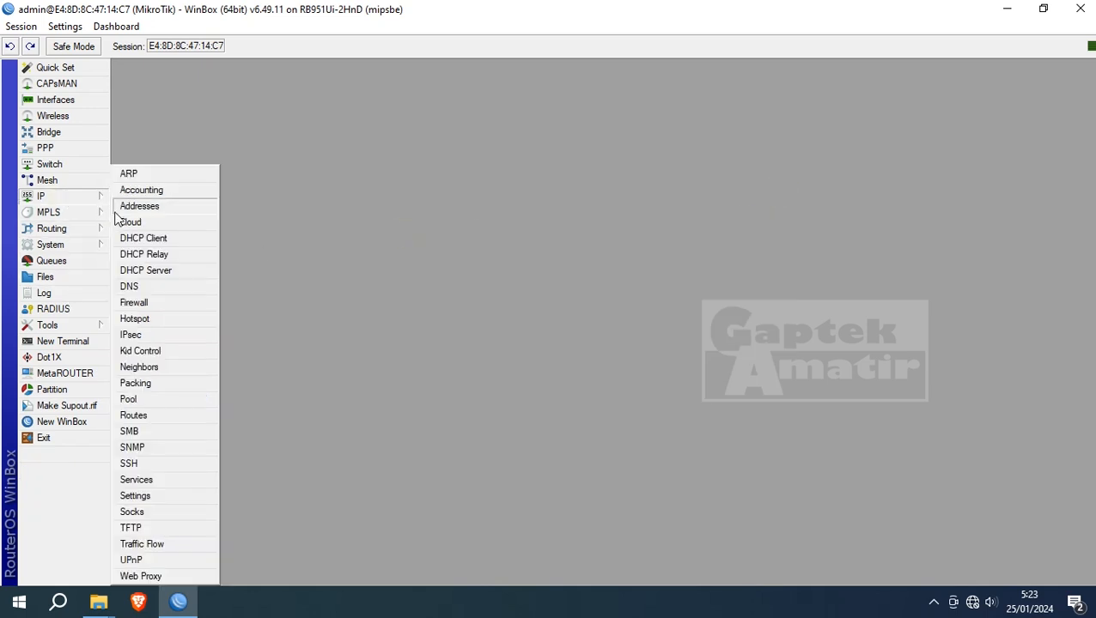
click(140, 272)
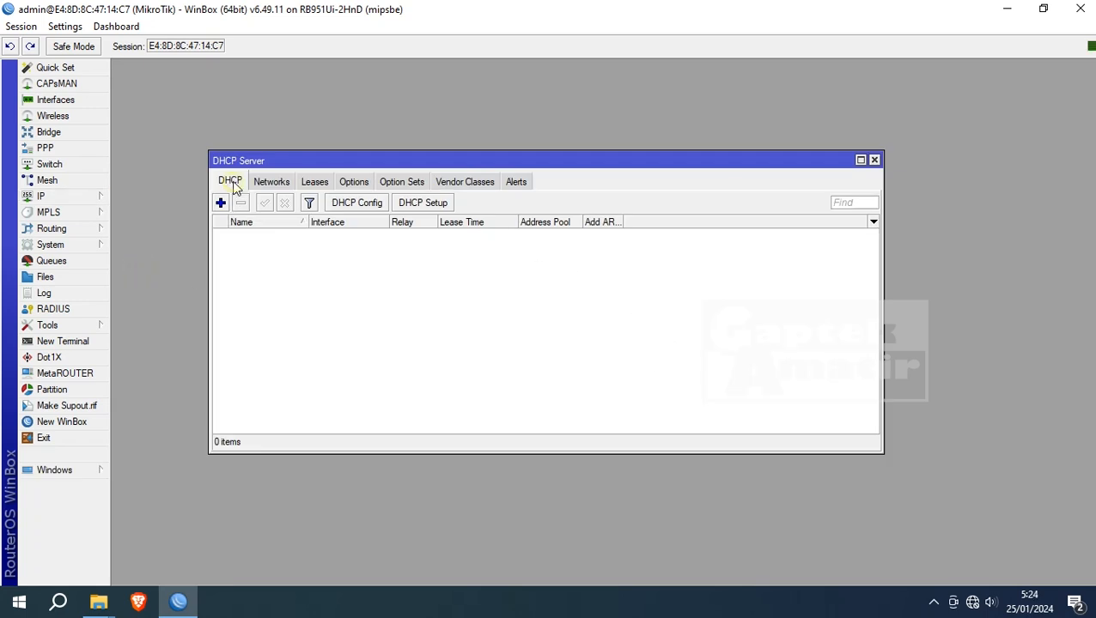
click(435, 209)
click(700, 321)
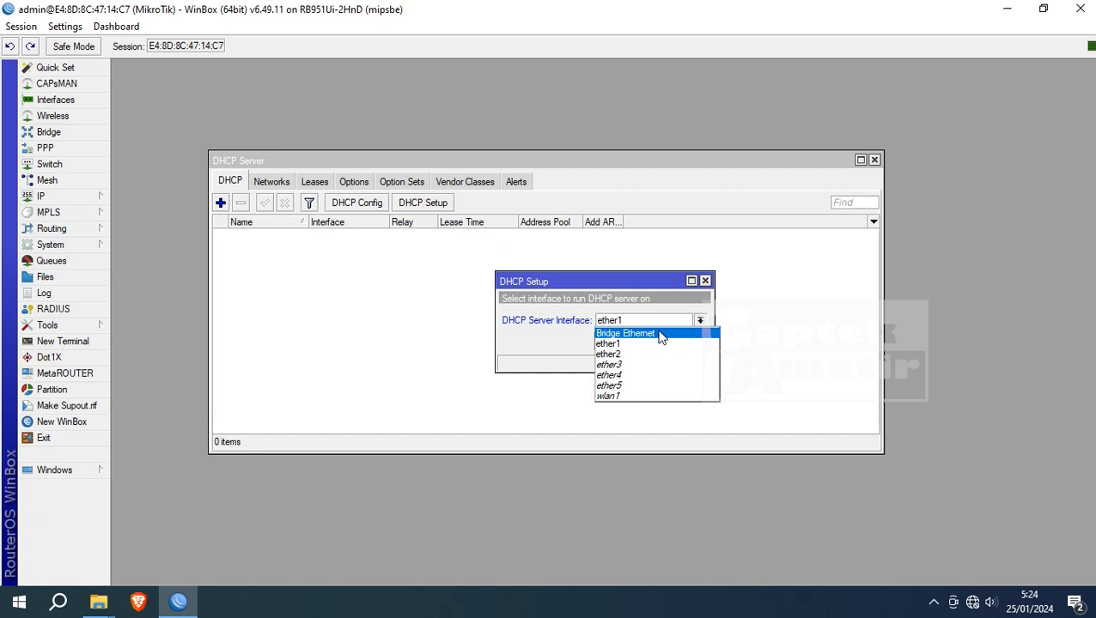
click(660, 334)
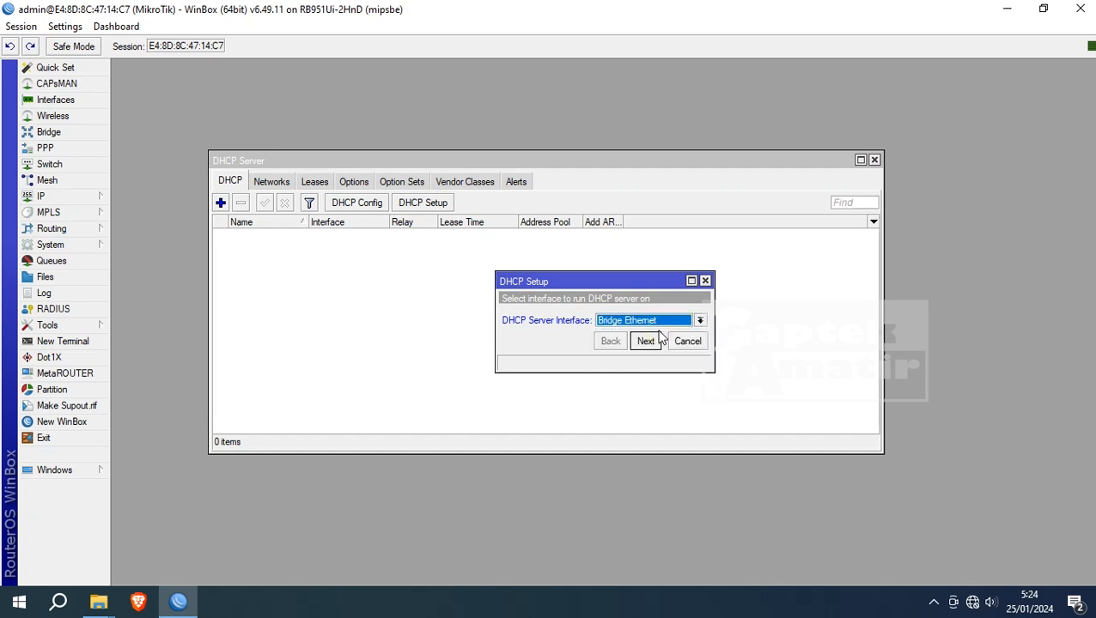
click(653, 343)
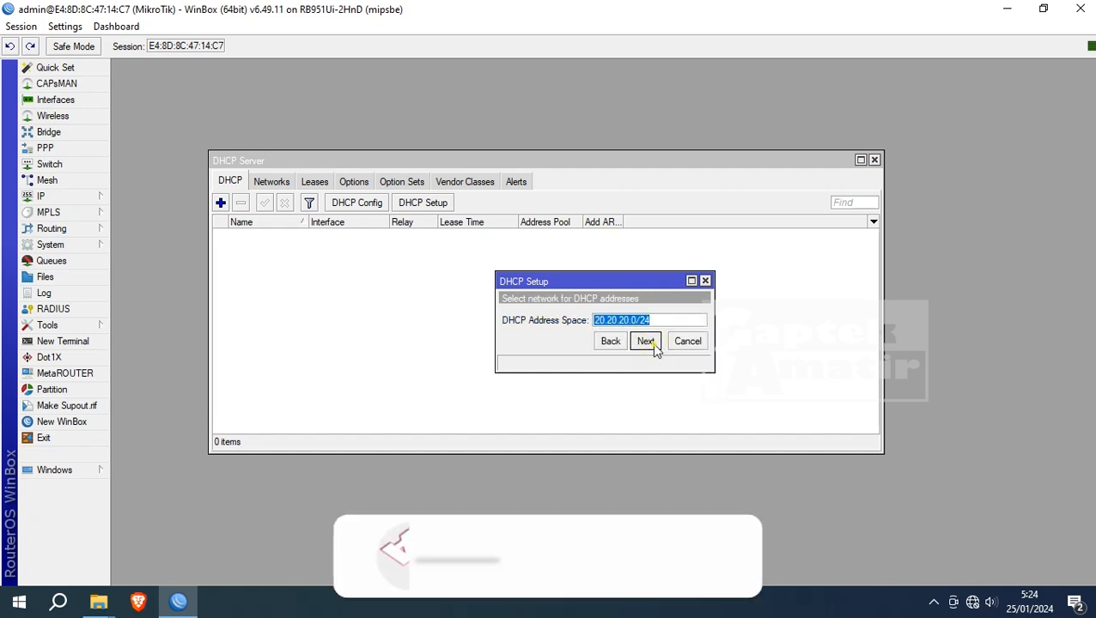
click(645, 341)
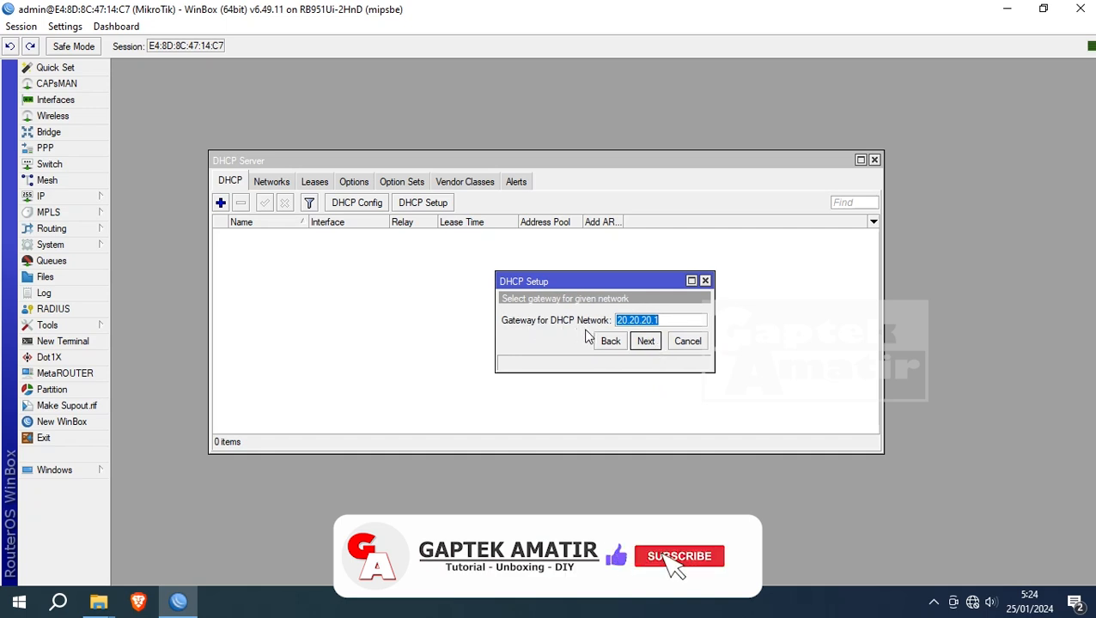
click(649, 343)
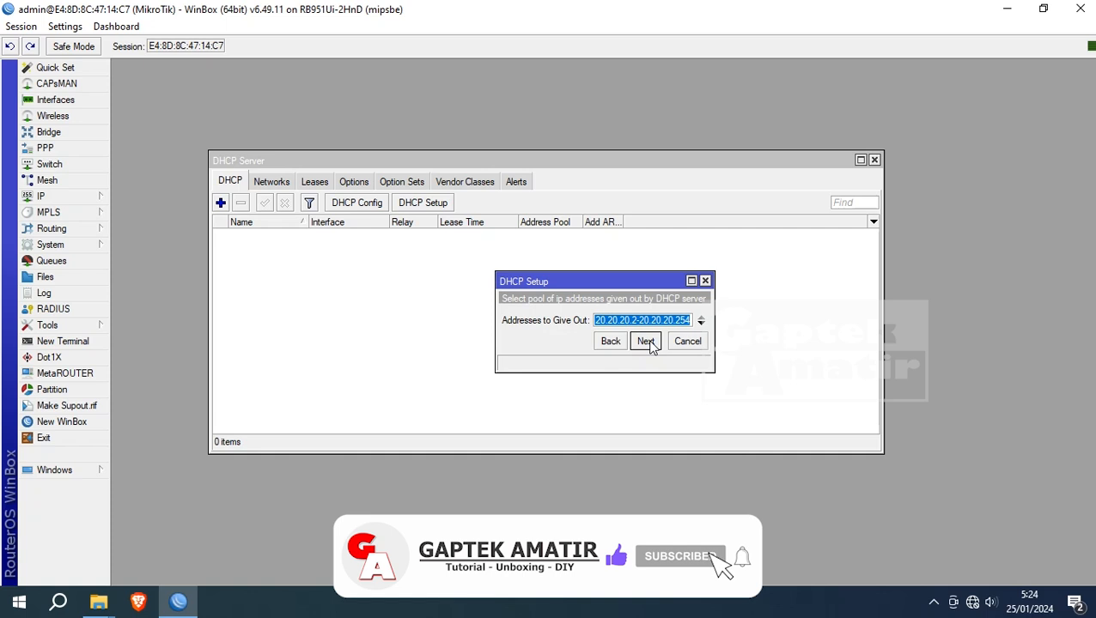
- Limit the pool to 20.20.20.2–20.20.20.80, accept DNS 192.168.1.1 and lease time, then close
click(627, 320)
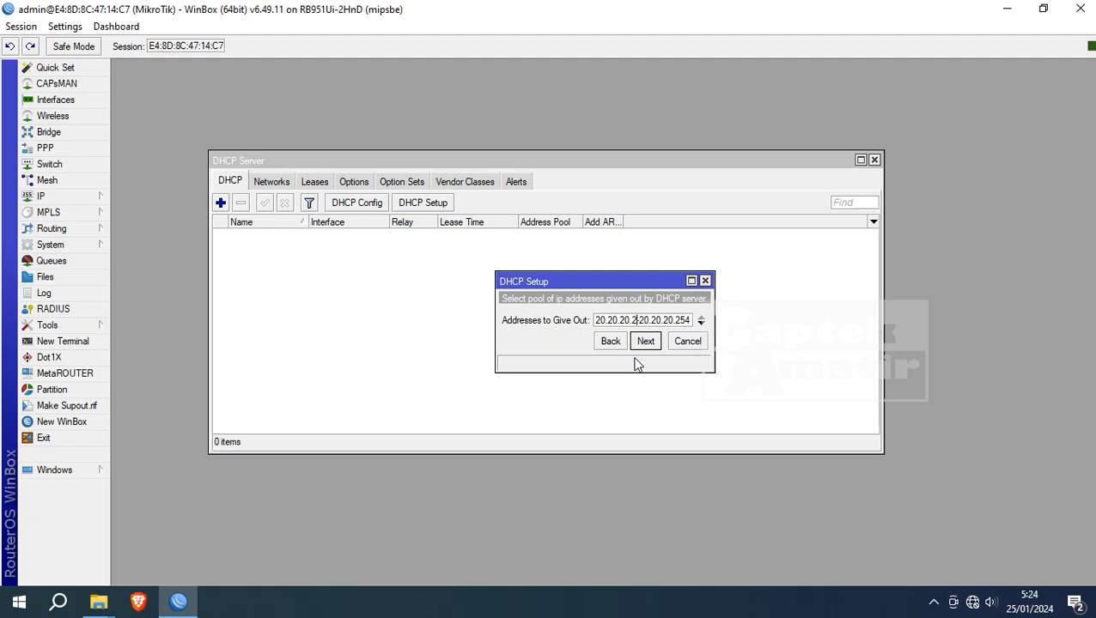
double_click(680, 319)
text(1)
click(646, 342)
click(646, 342)
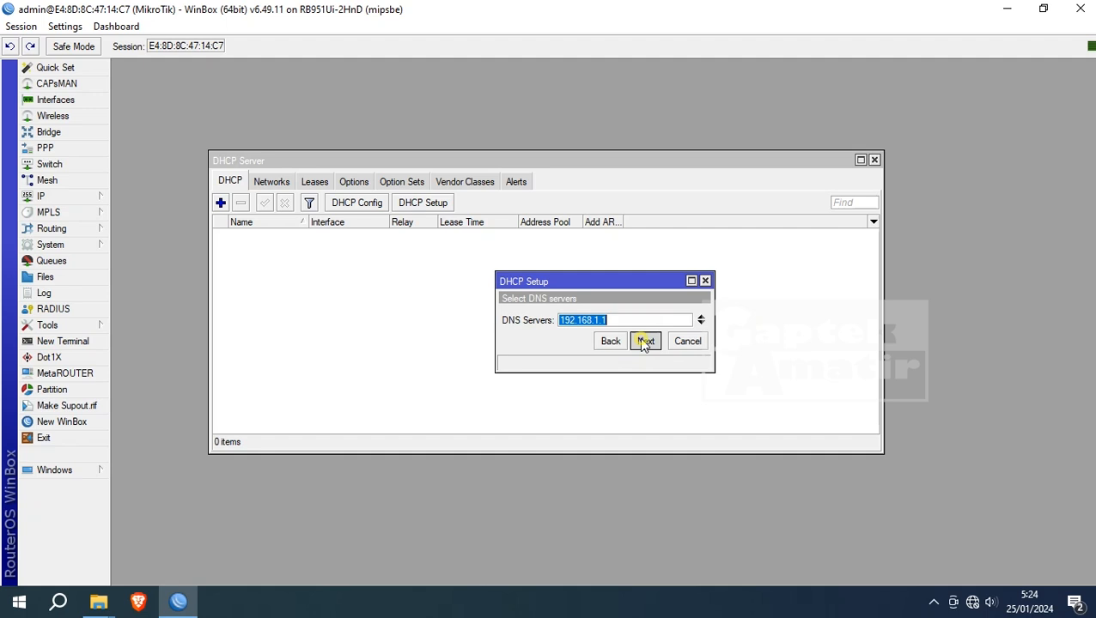
click(645, 341)
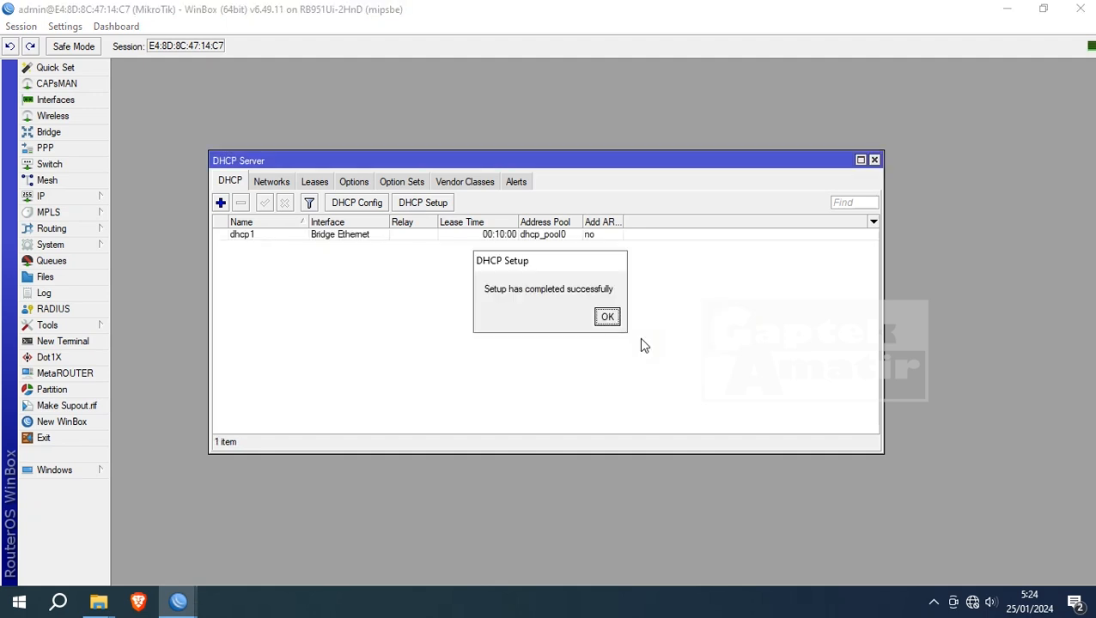
click(607, 317)
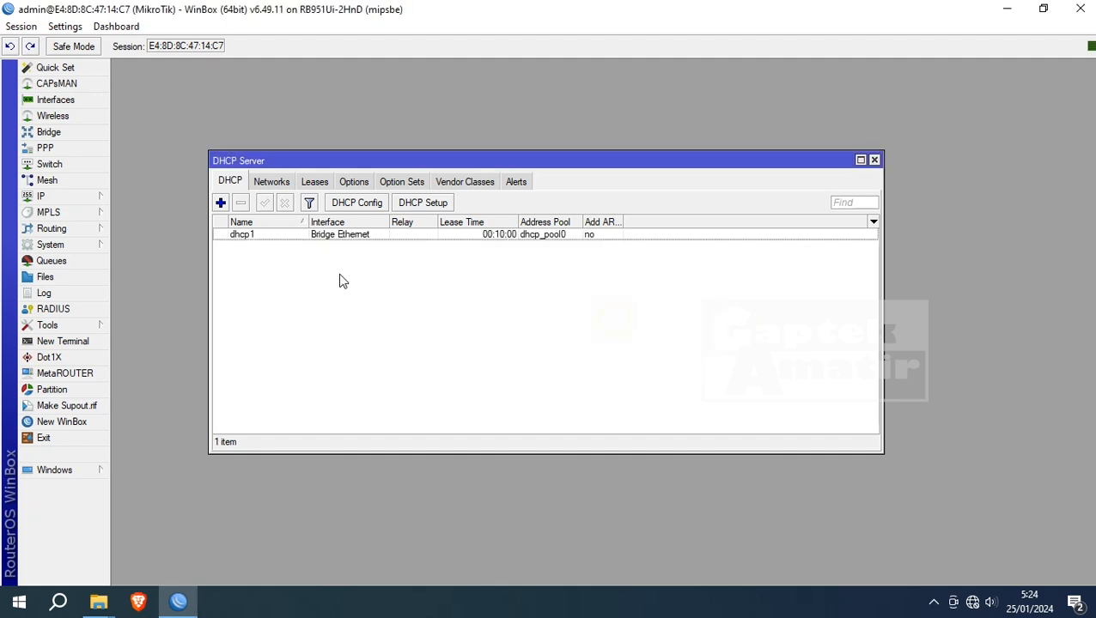
click(292, 235)
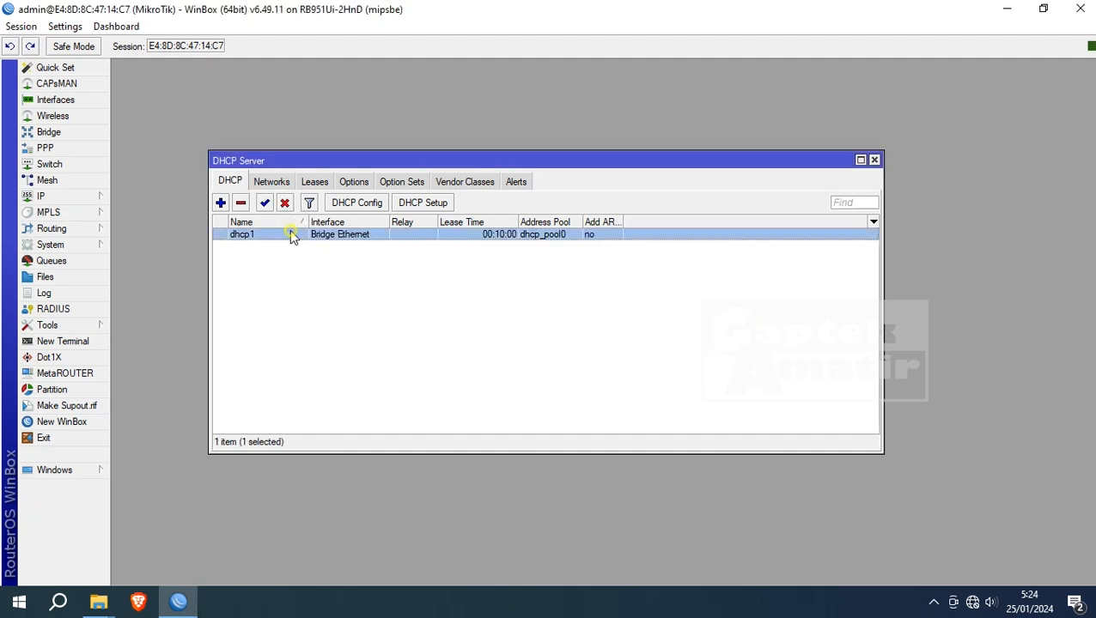
click(875, 160)
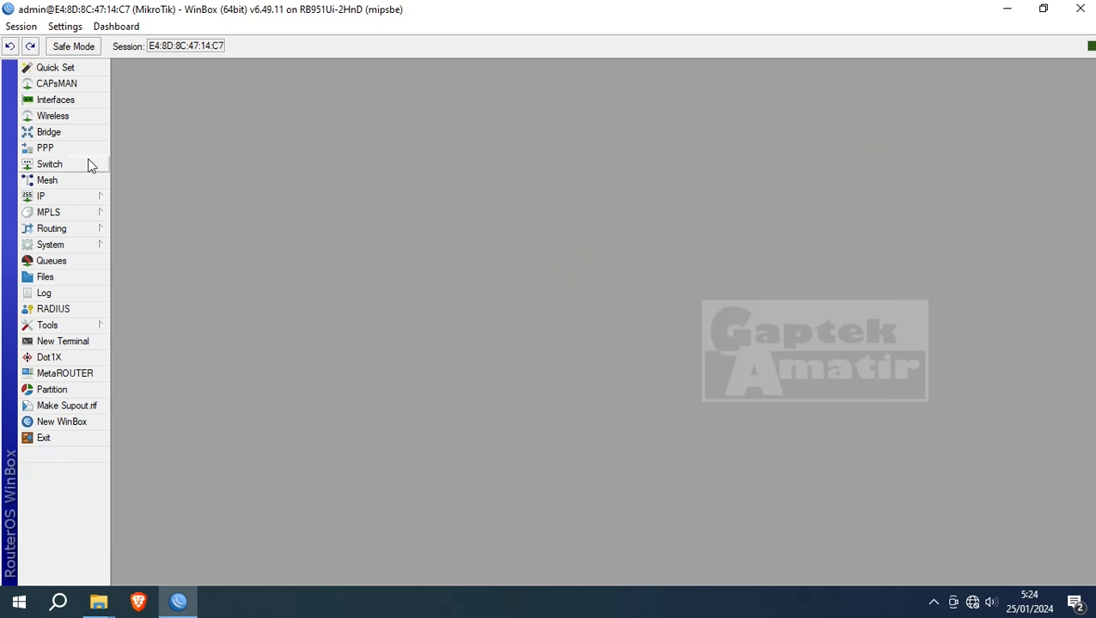
- Create a new srcnat NAT rule with ether1 as the out interface
click(41, 197)
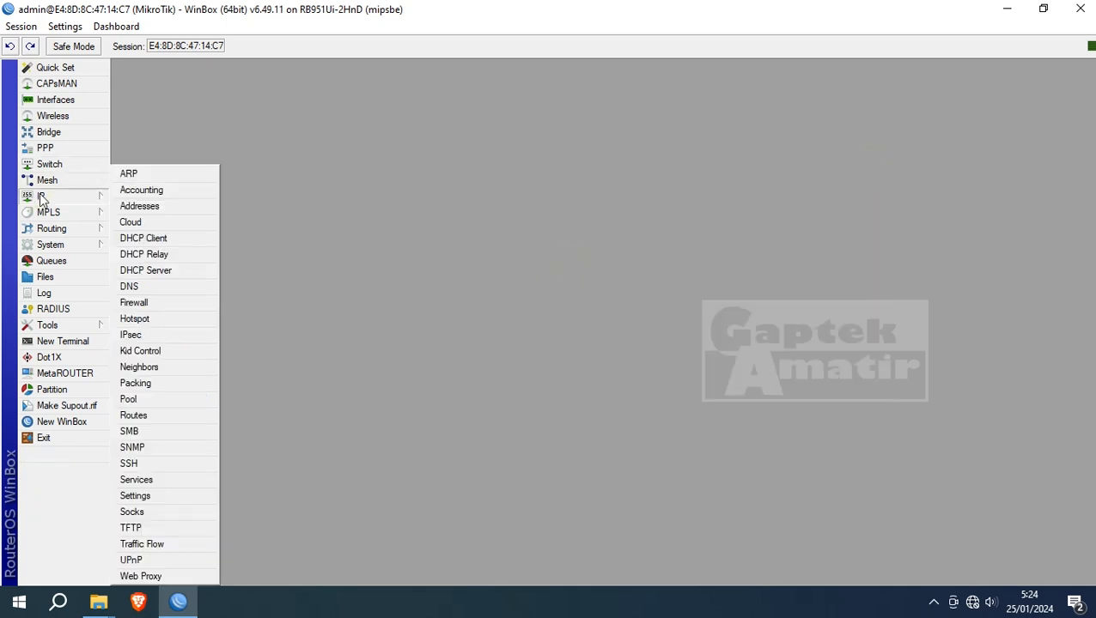
click(170, 308)
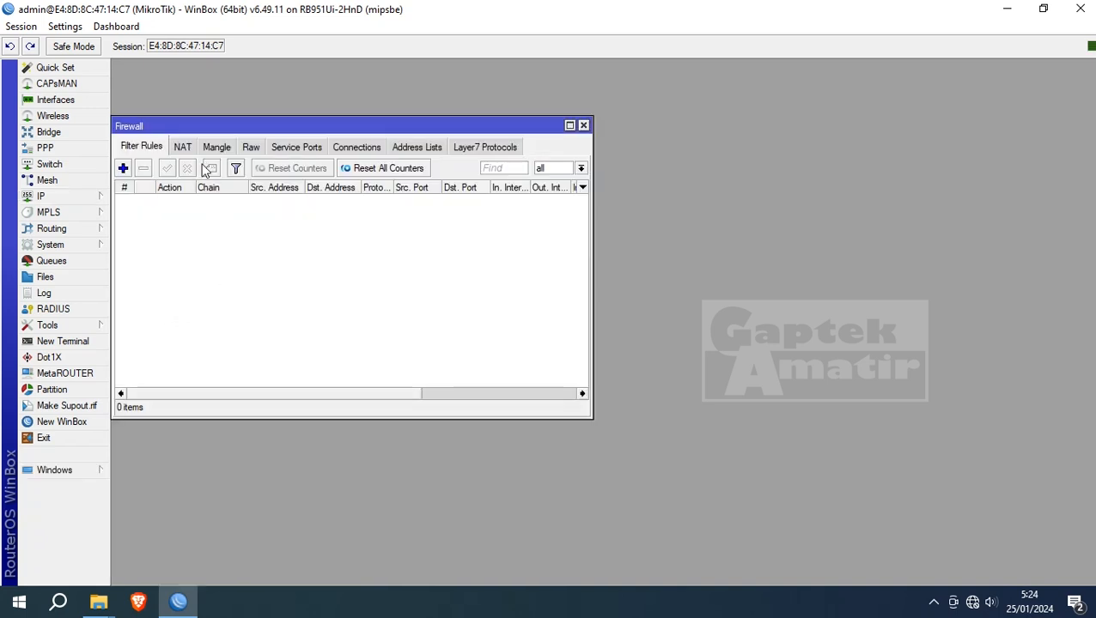
drag(139, 127, 207, 130)
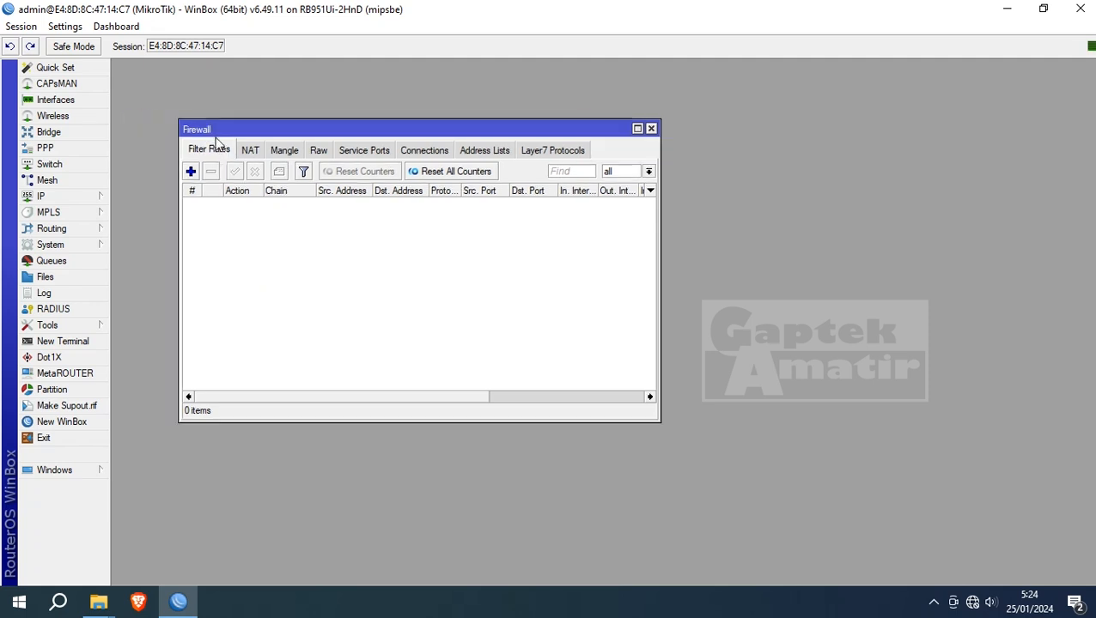
click(247, 151)
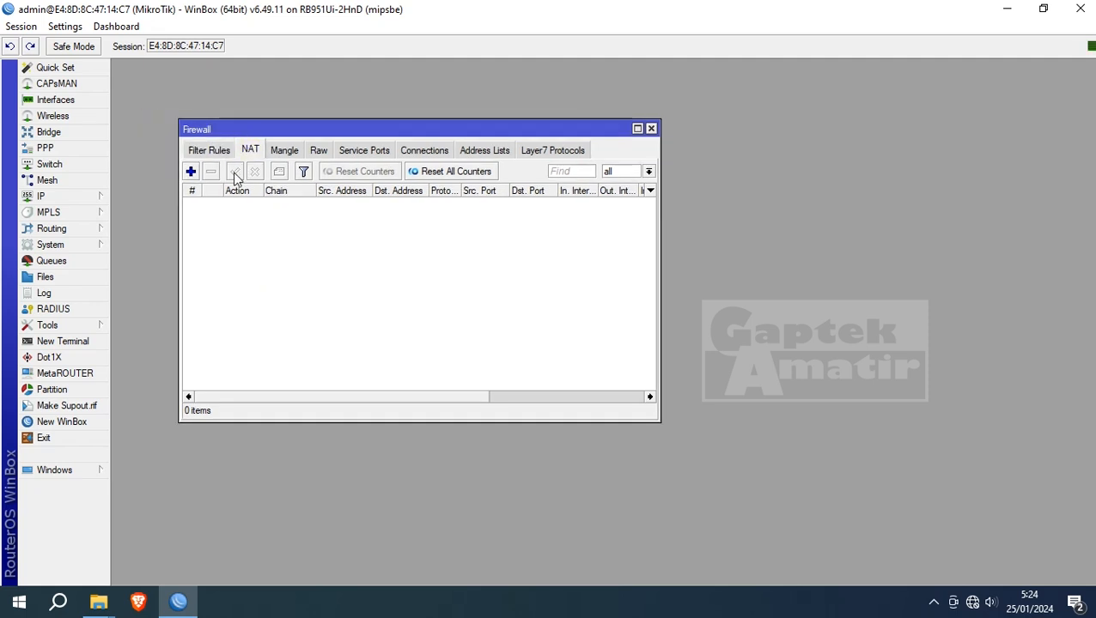
click(189, 172)
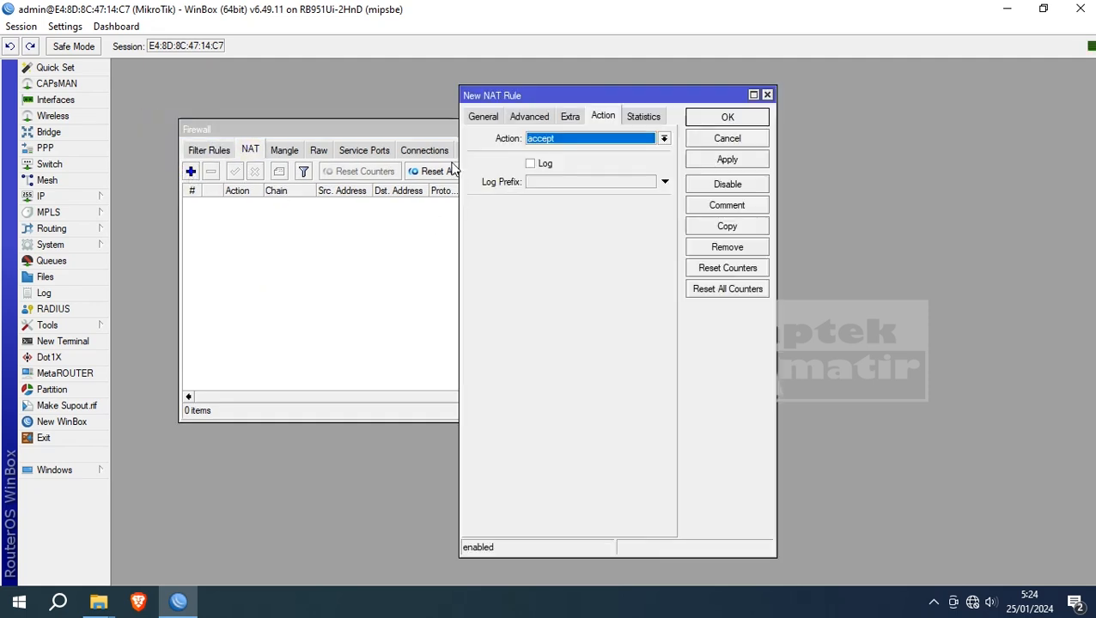
click(479, 116)
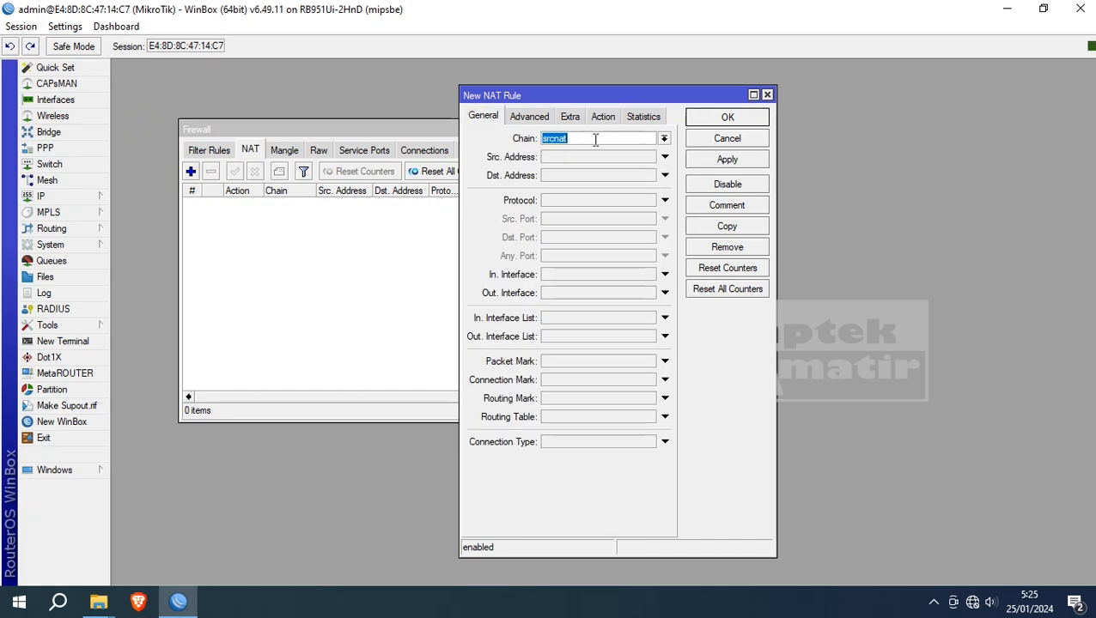
click(630, 296)
click(650, 294)
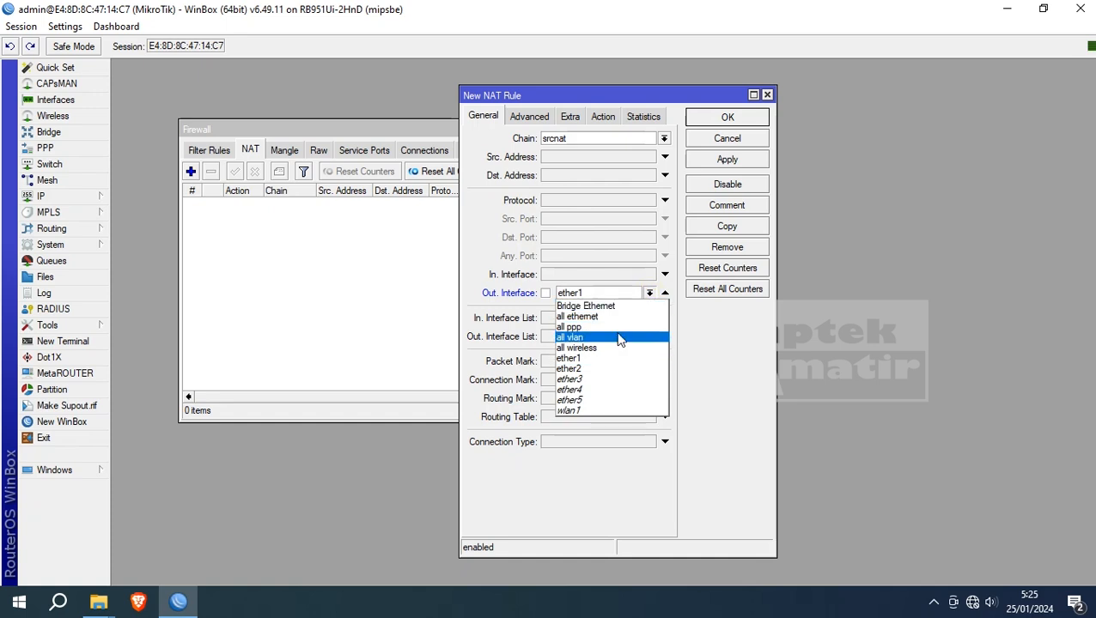
click(614, 359)
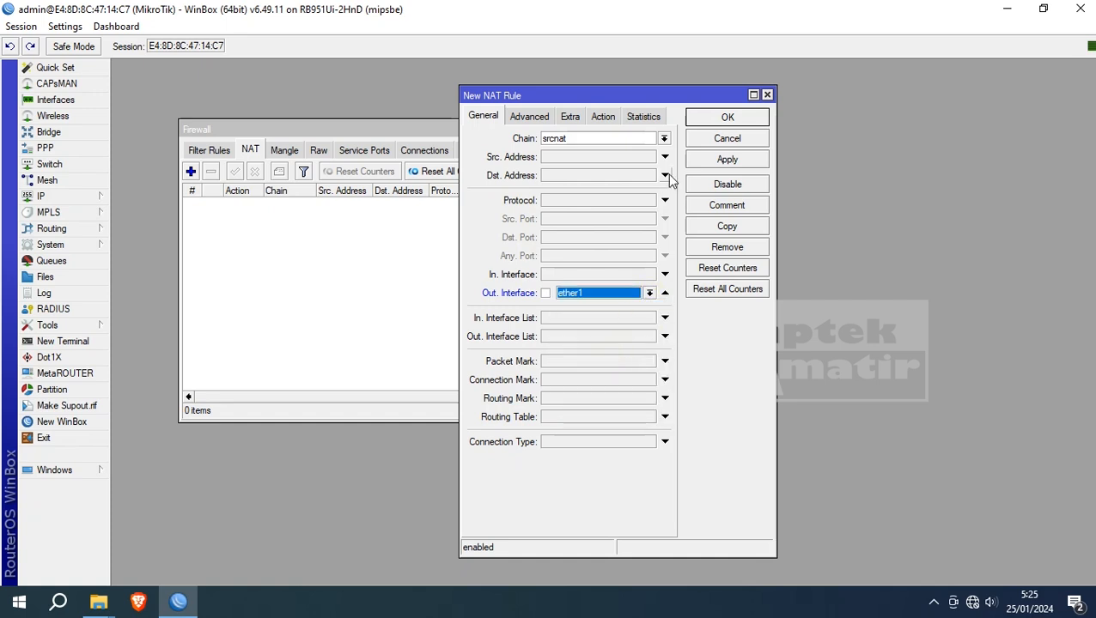
- Set the NAT rule's action to masquerade, save it, and close Firewall
click(603, 120)
click(663, 140)
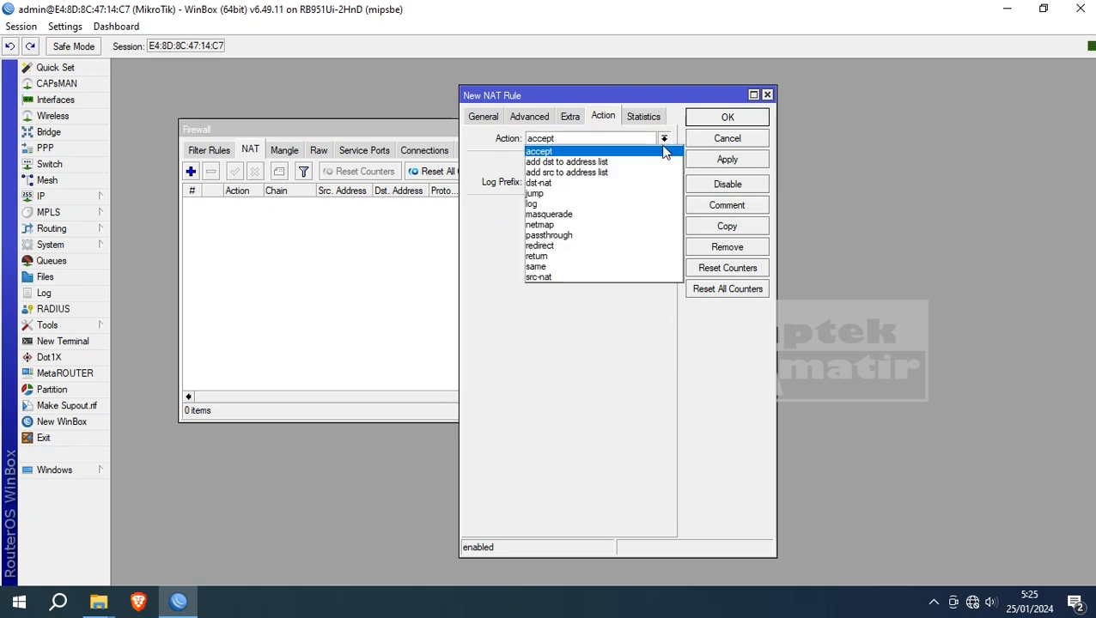
click(628, 214)
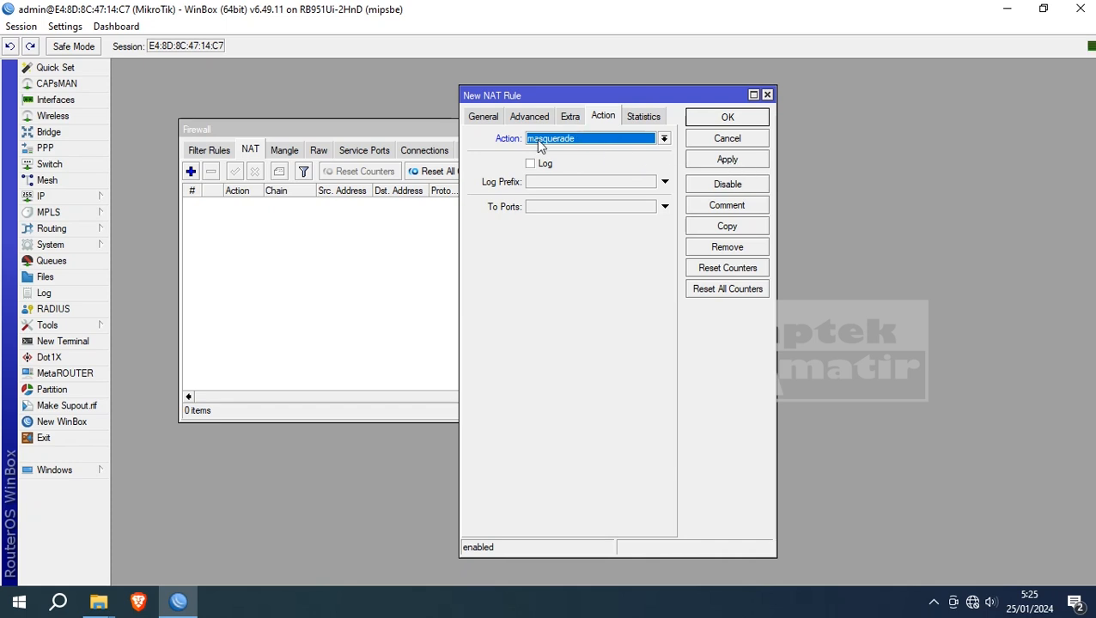
click(747, 161)
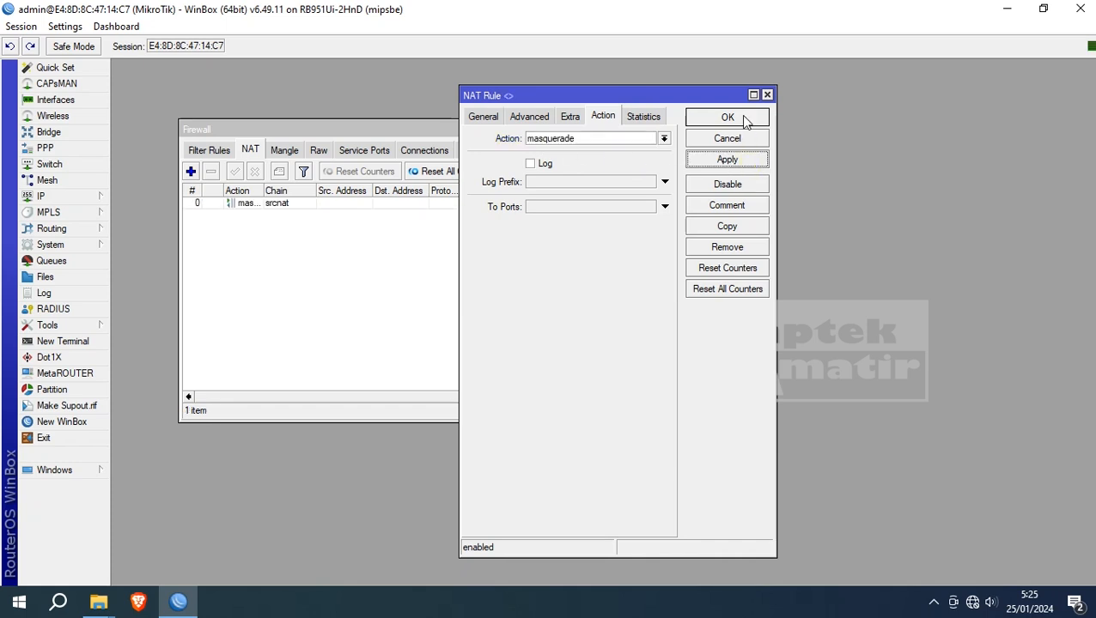
click(743, 119)
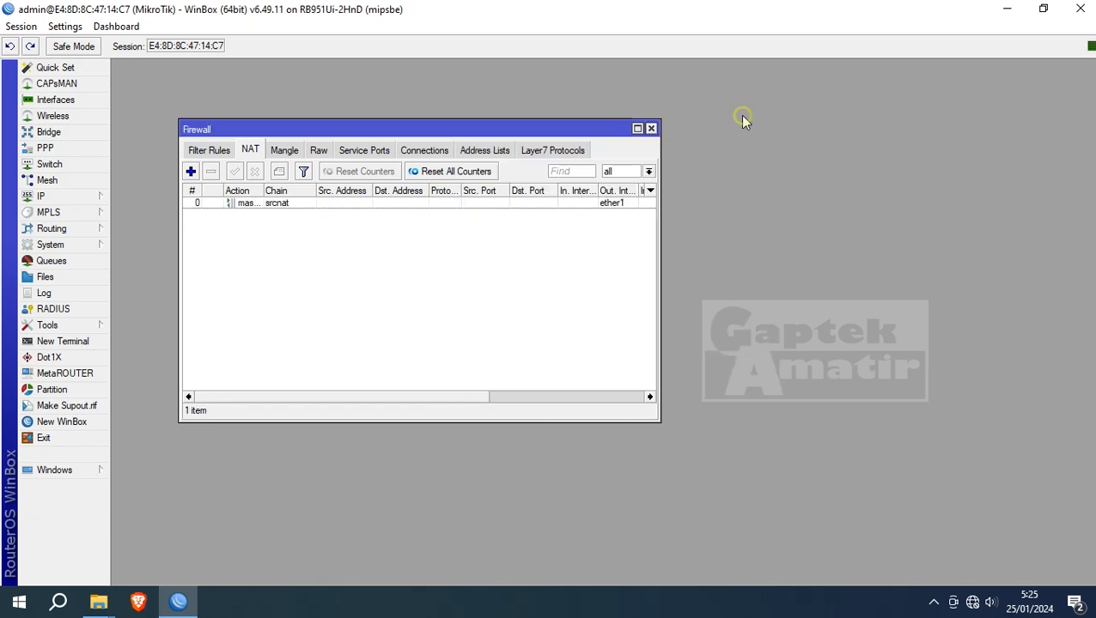
click(651, 129)
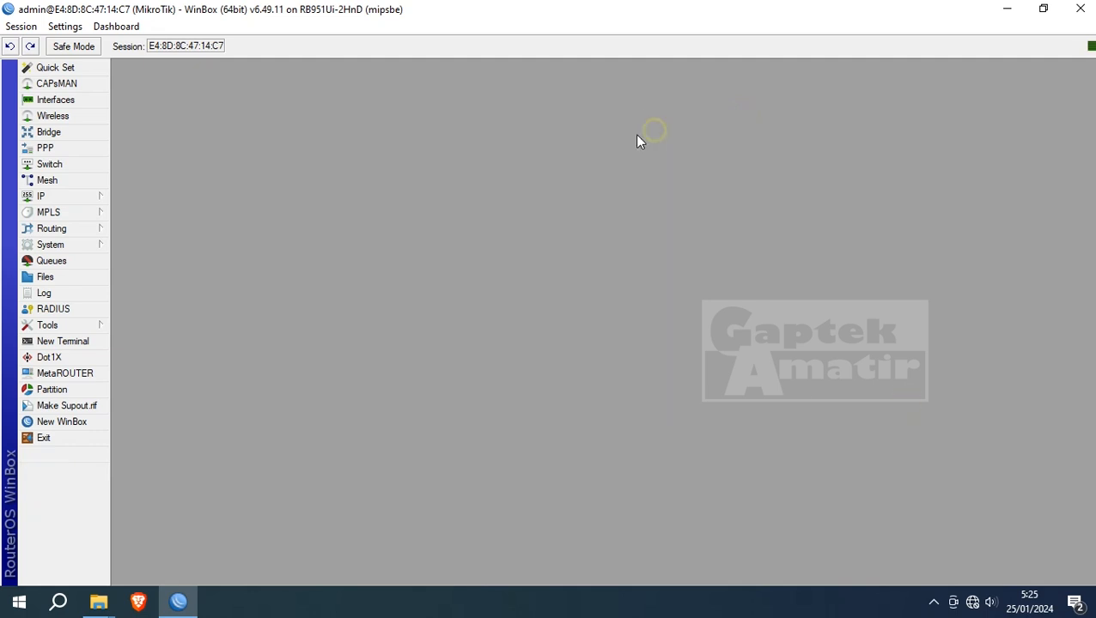
- Reboot the router via System > Reboot, then decline making the PC discoverable
click(49, 325)
mouse_move(63, 244)
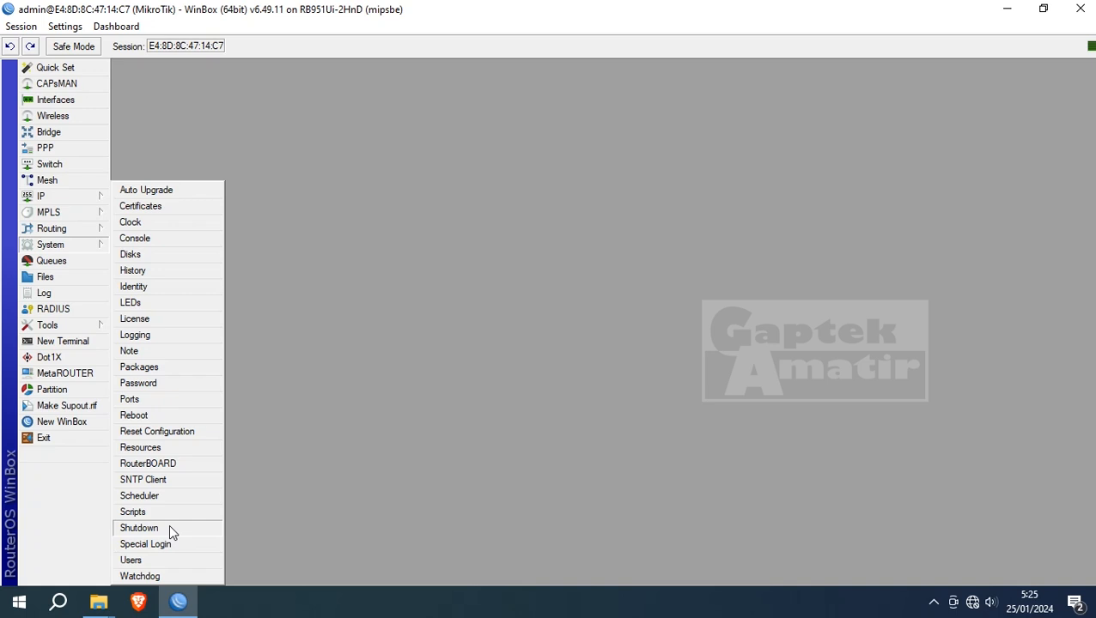
click(160, 414)
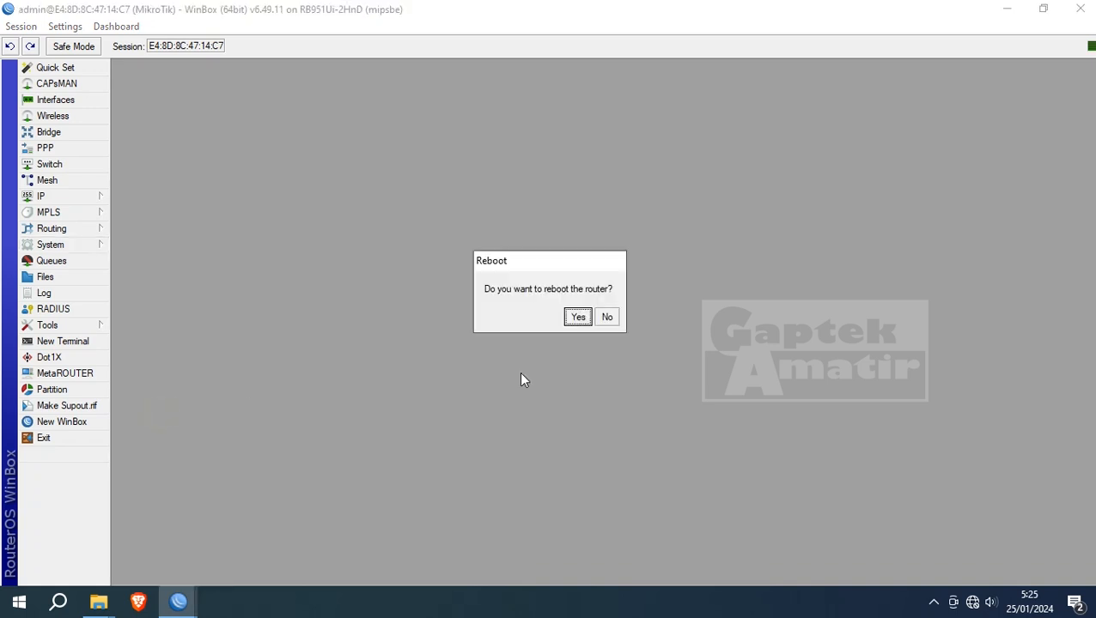
click(569, 317)
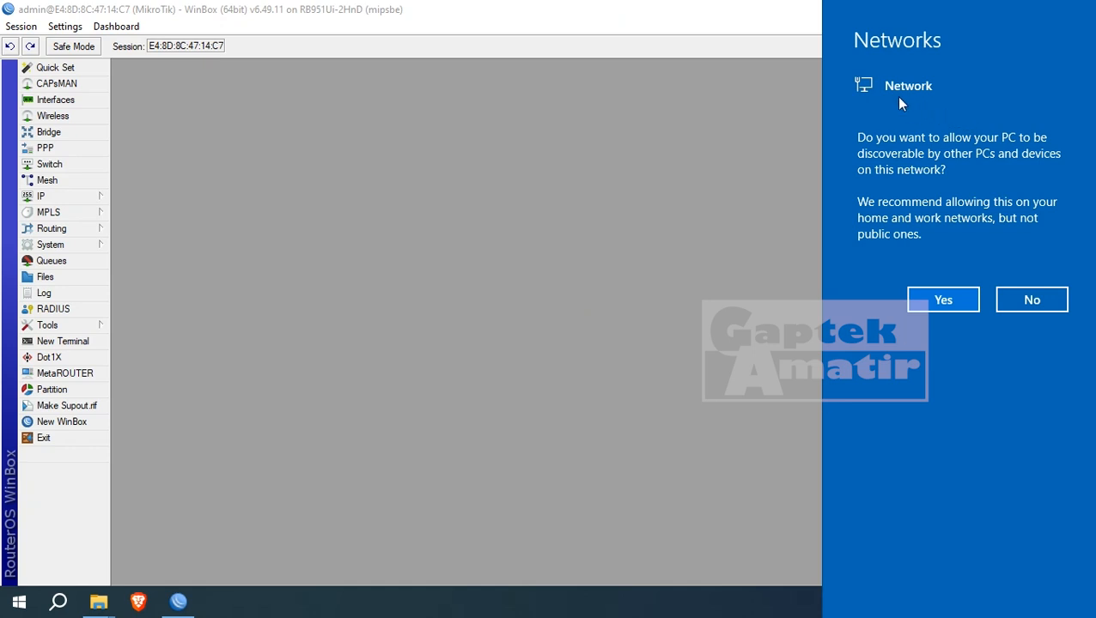
click(1011, 308)
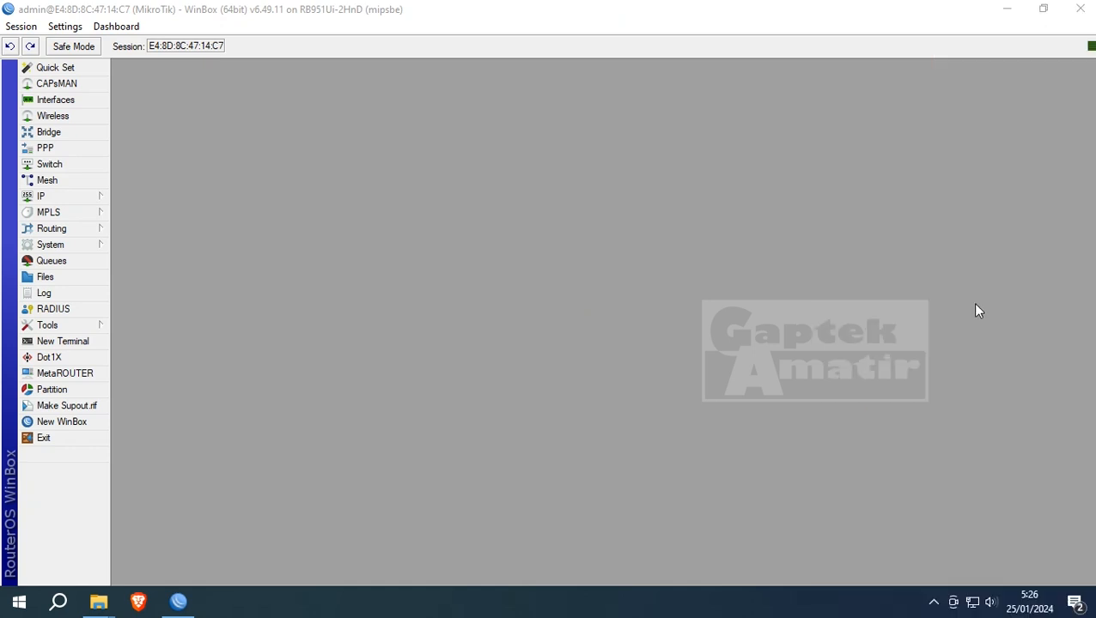
- Check the network status, load YouTube in Chrome to confirm internet, then close Chrome
click(978, 603)
click(972, 52)
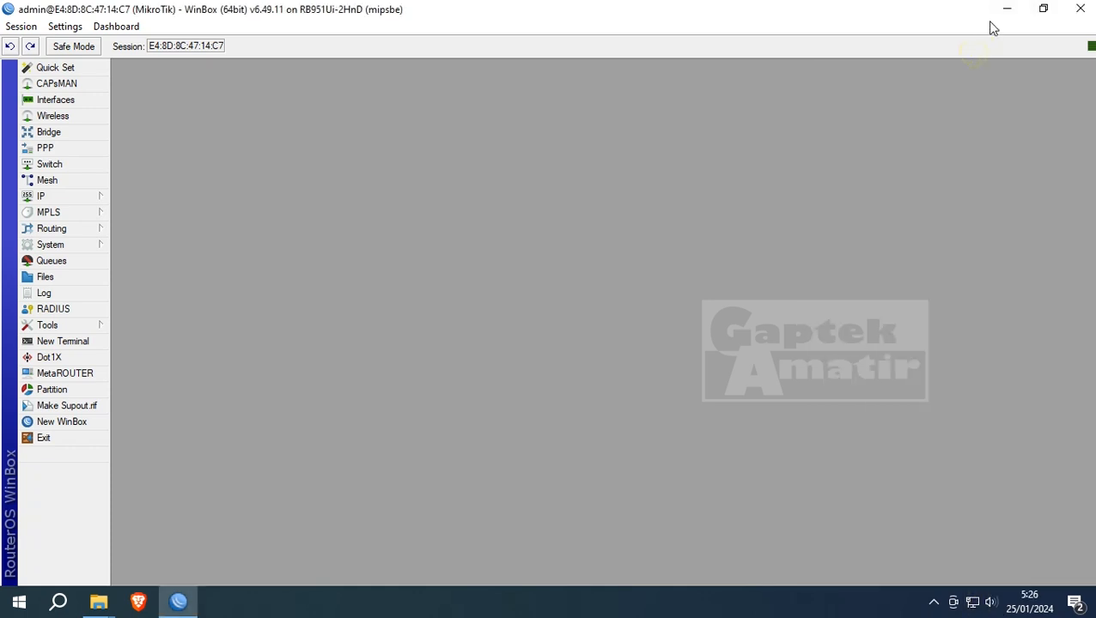
click(1005, 14)
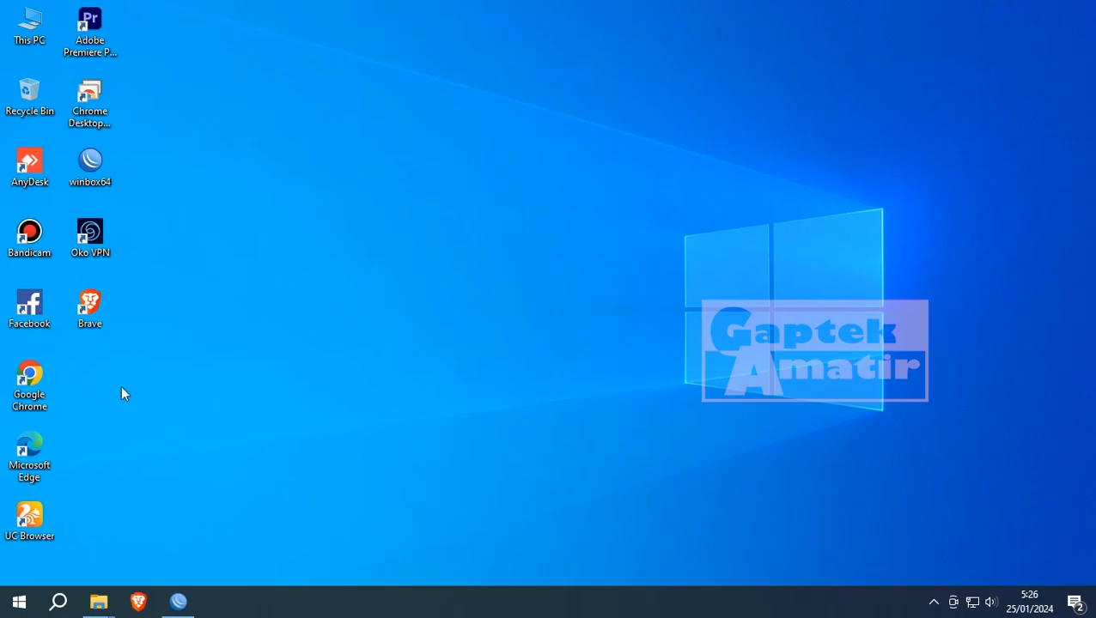
click(43, 374)
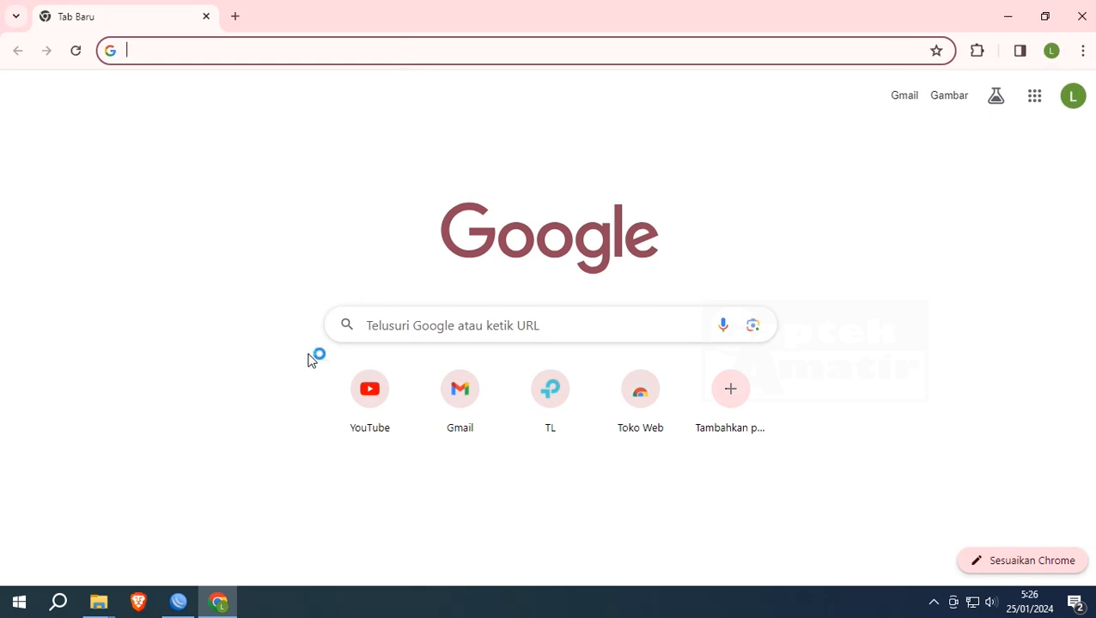
click(388, 401)
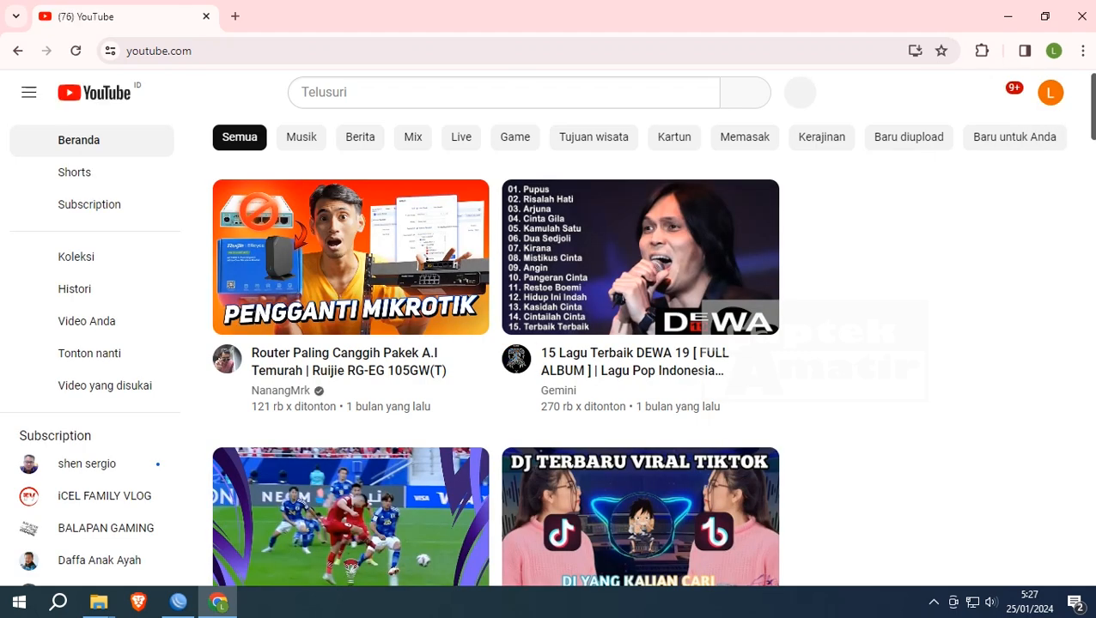
key(alt+F4)
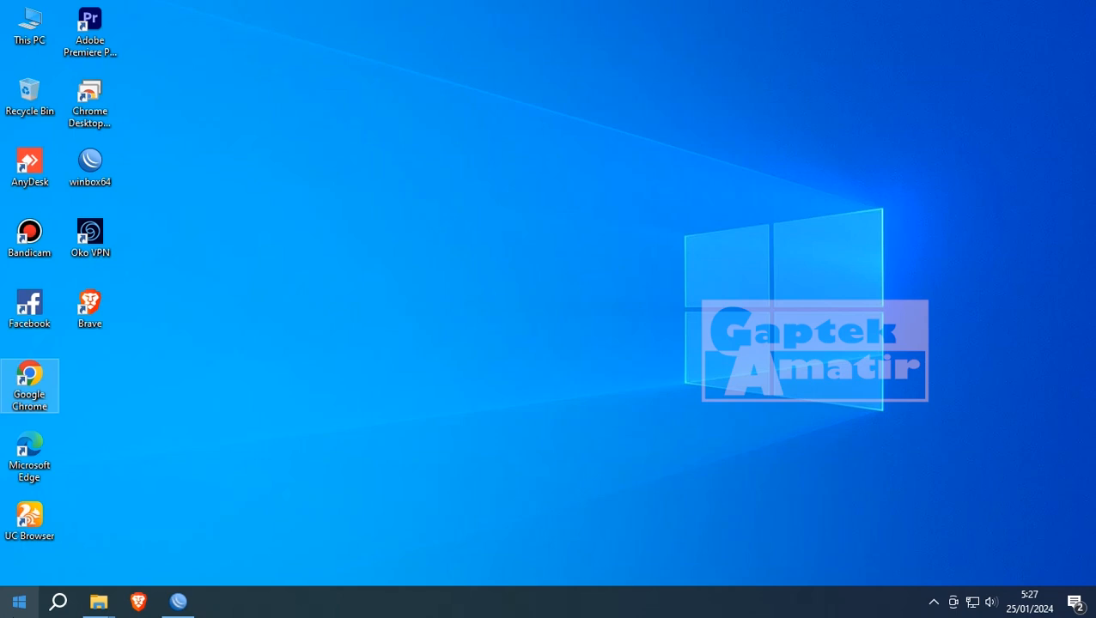
- Bring WinBox back to the front and open Wireless Tables, which lists wlan1
click(178, 602)
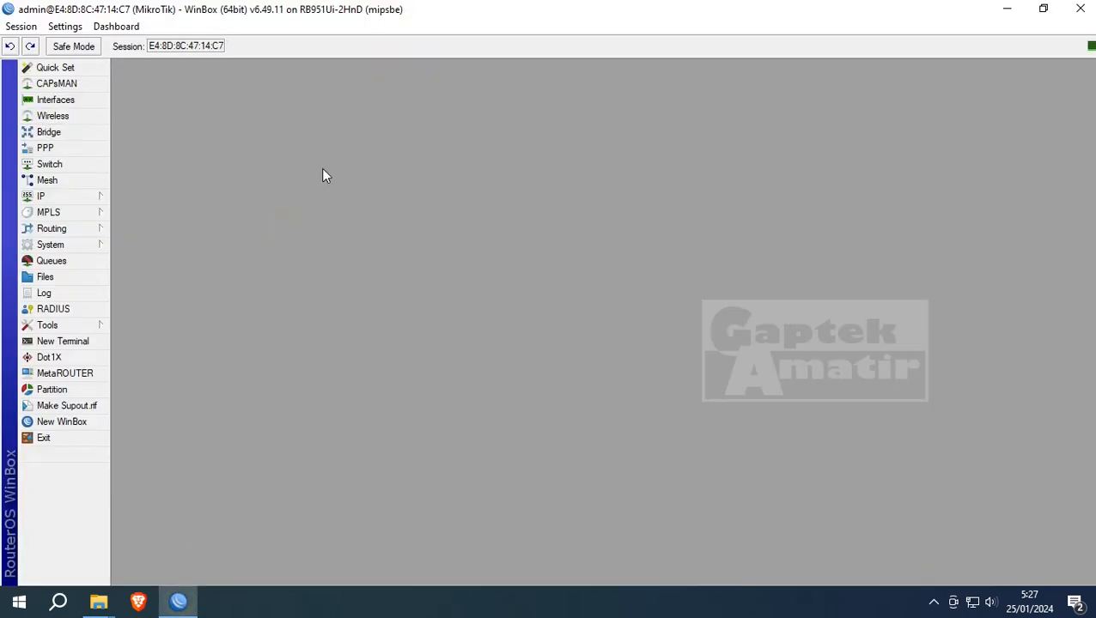
click(55, 100)
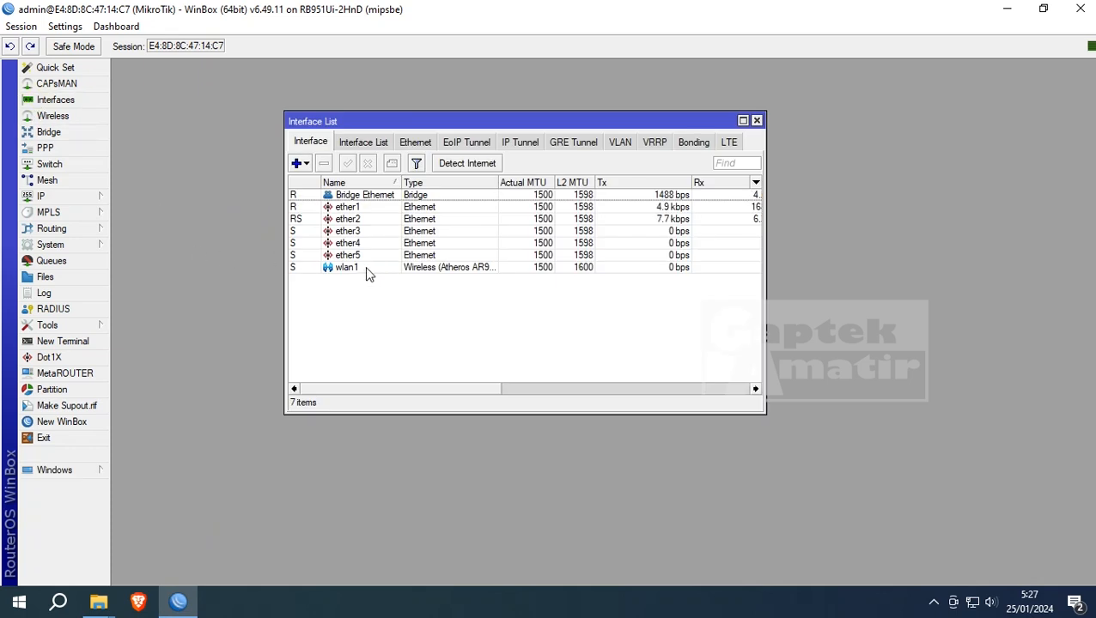
click(757, 121)
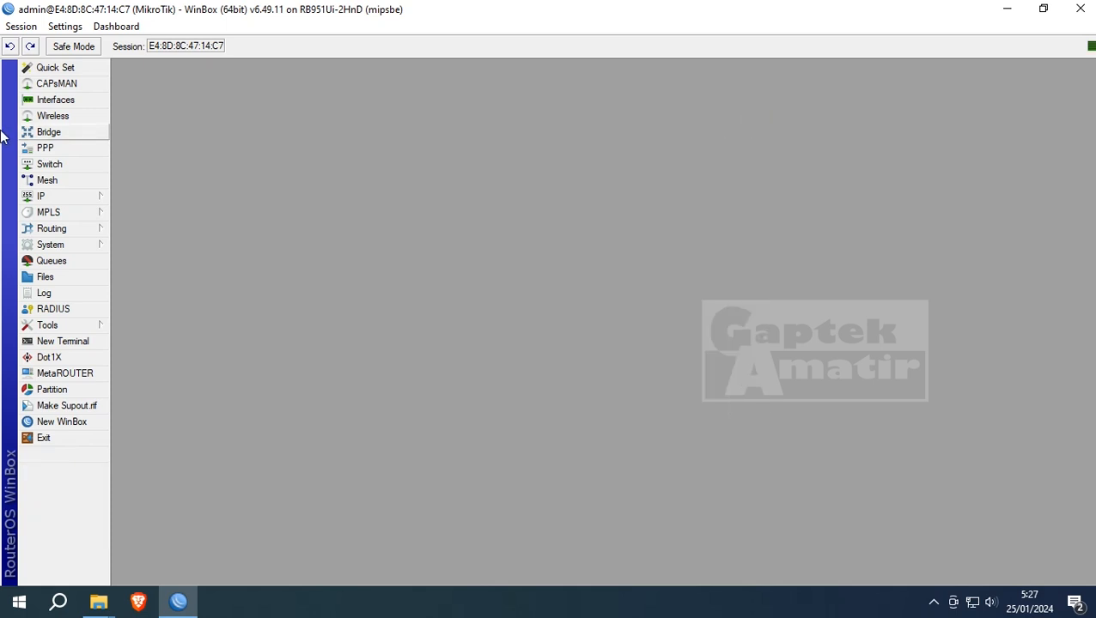
click(54, 117)
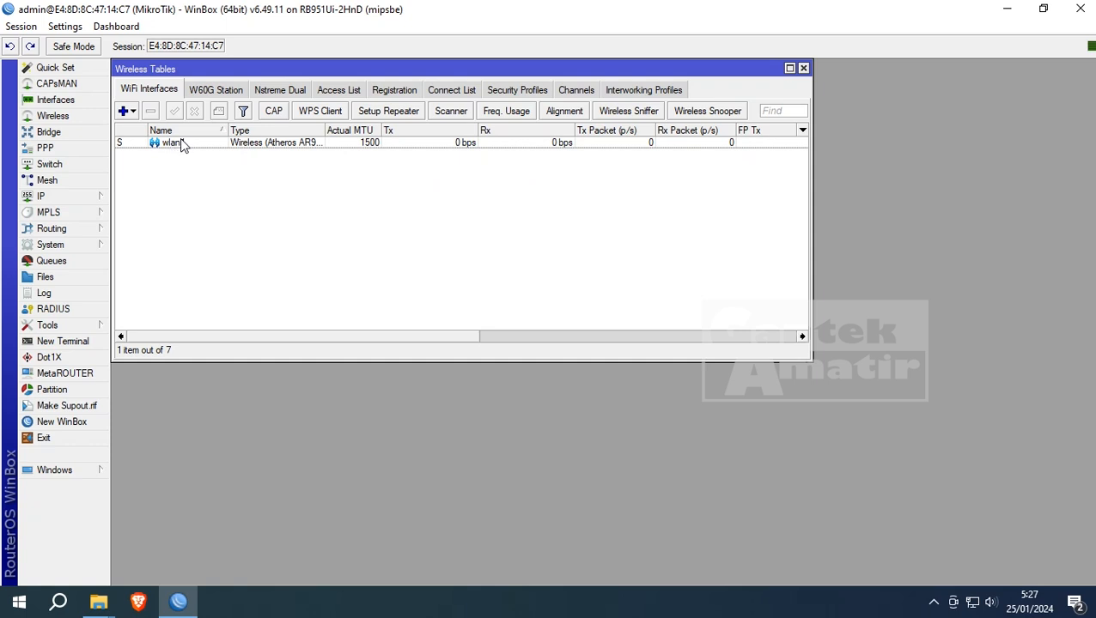
- Add security profile profile1 with dynamic keys mode and WPA PSK and WPA2 PSK enabled
click(519, 90)
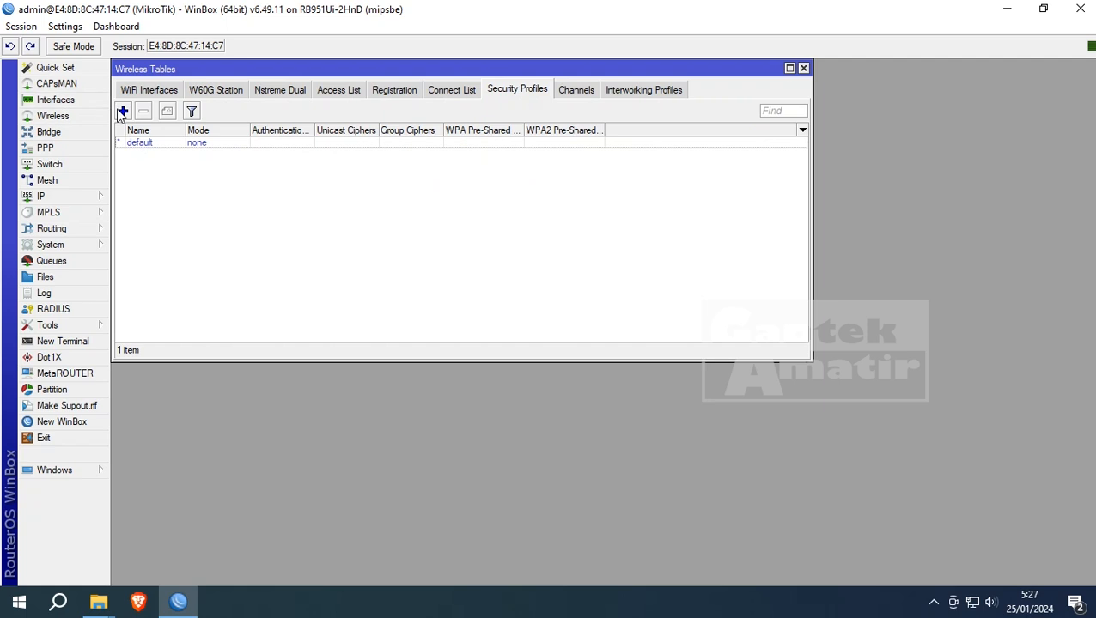
click(121, 111)
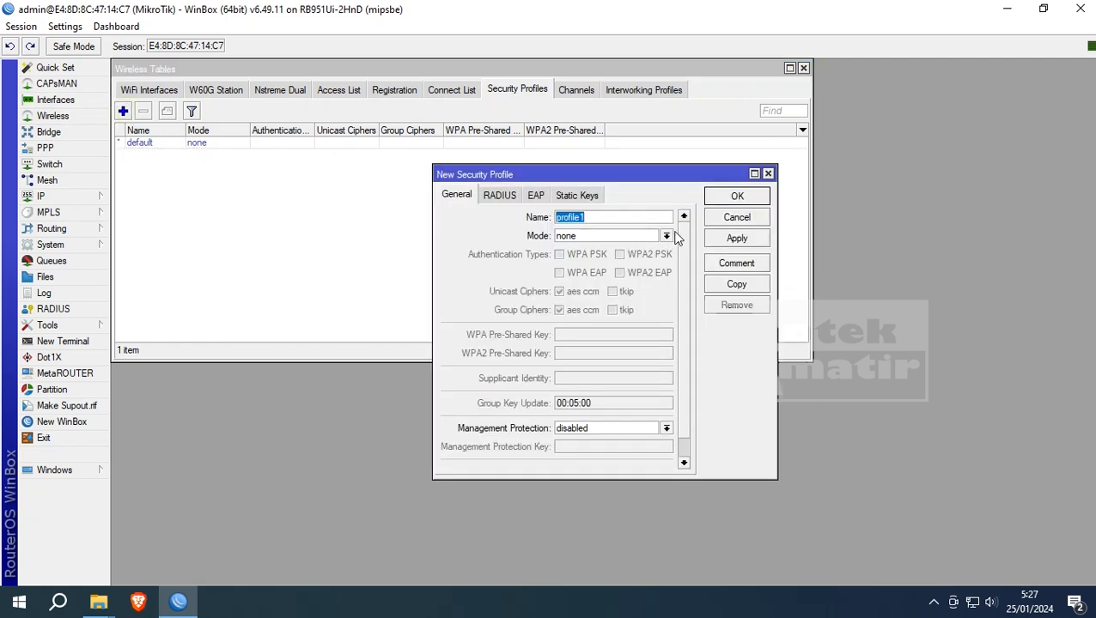
click(648, 216)
drag(646, 216, 421, 216)
click(640, 237)
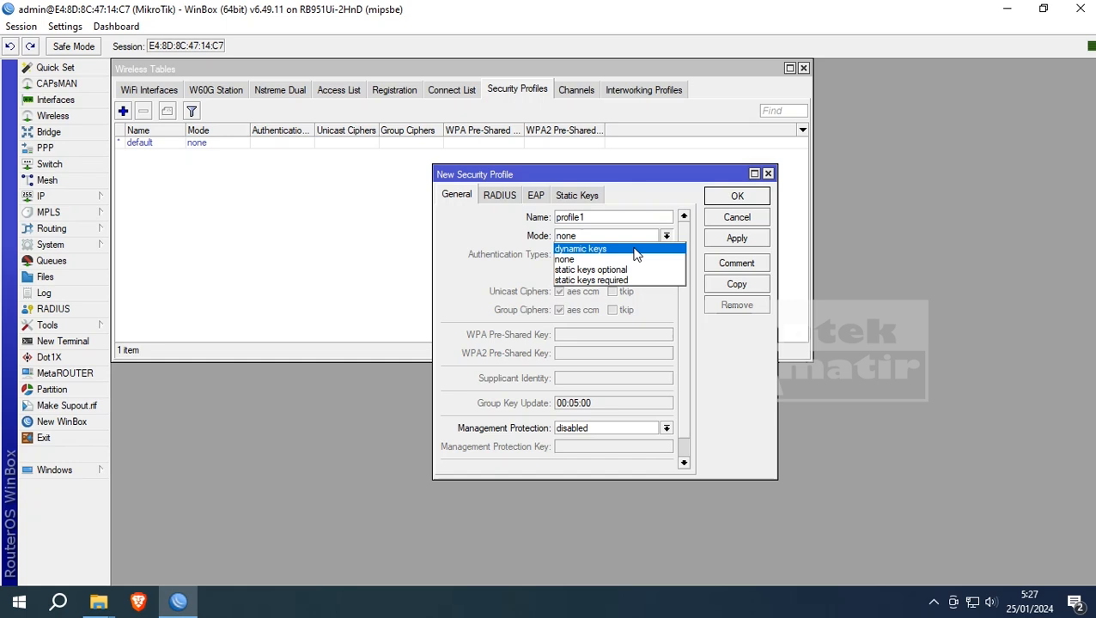
click(636, 250)
click(599, 255)
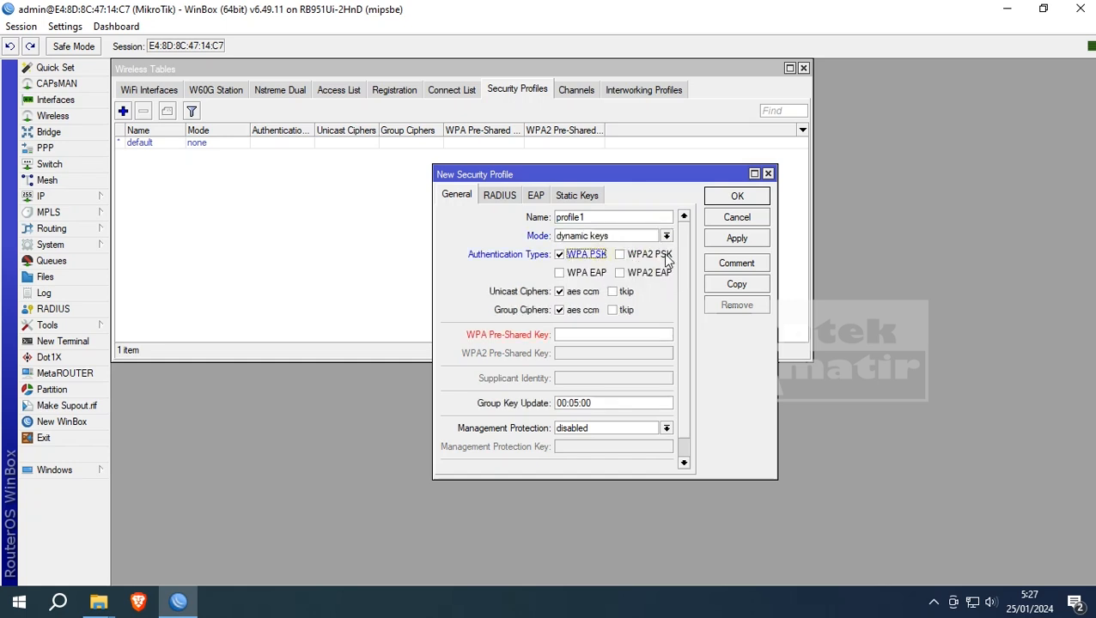
click(666, 257)
- Enter the WPA and WPA2 pre-shared keys and save profile1
click(567, 334)
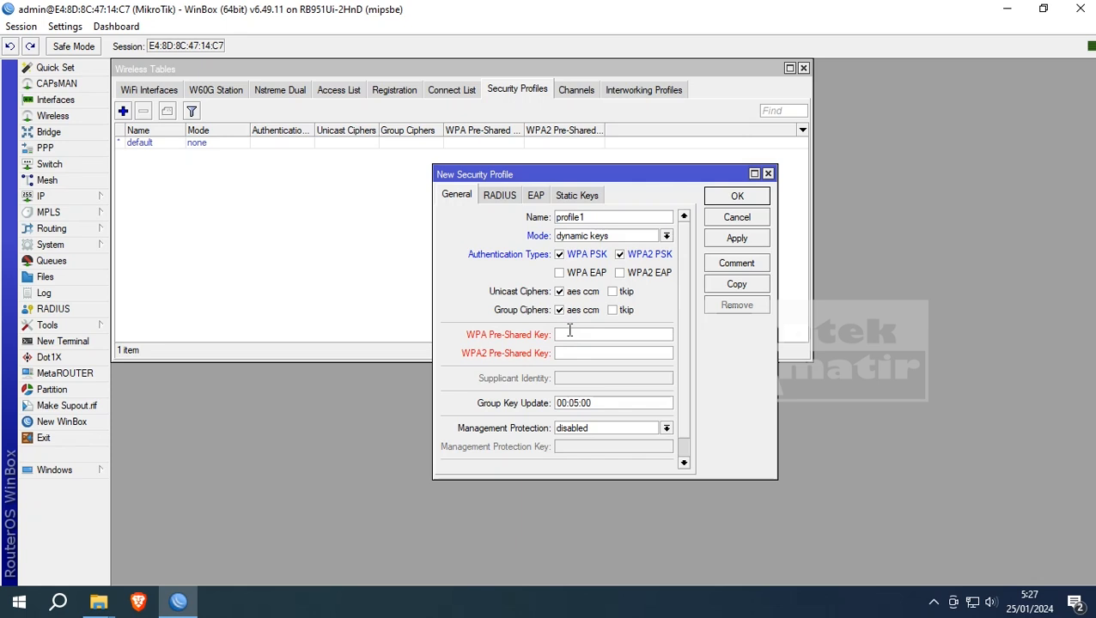
text(12341234)
click(635, 359)
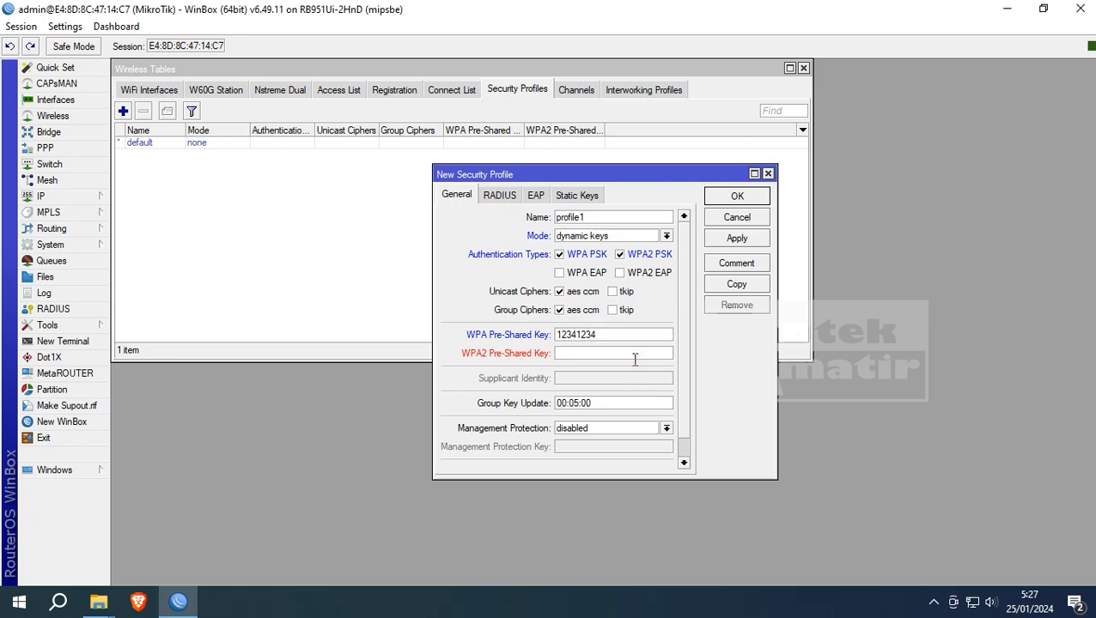
text(12341234)
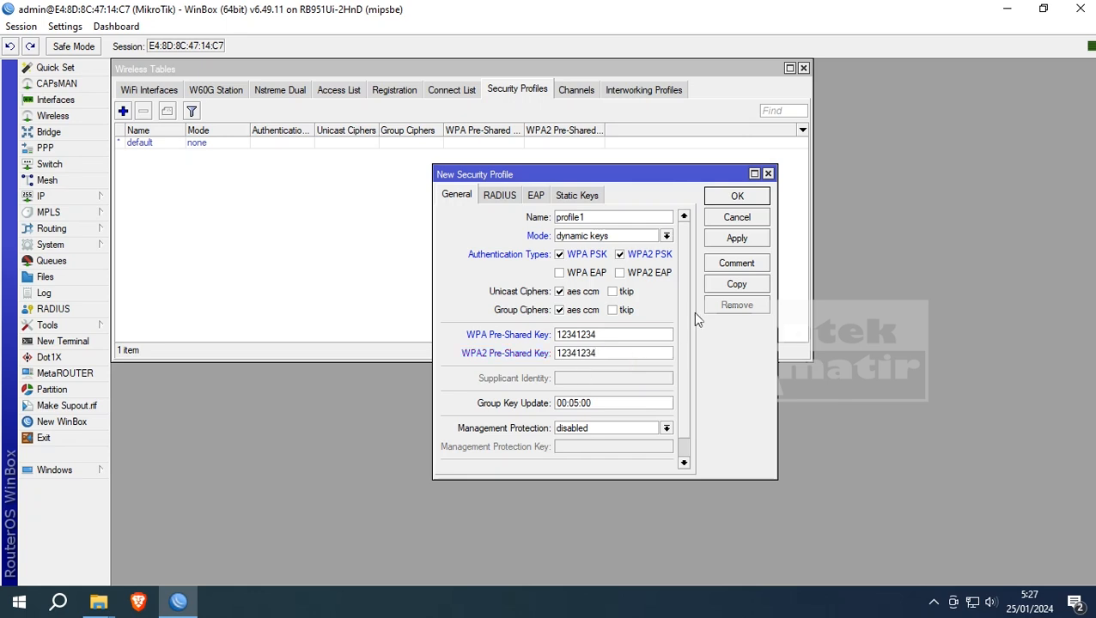
click(755, 239)
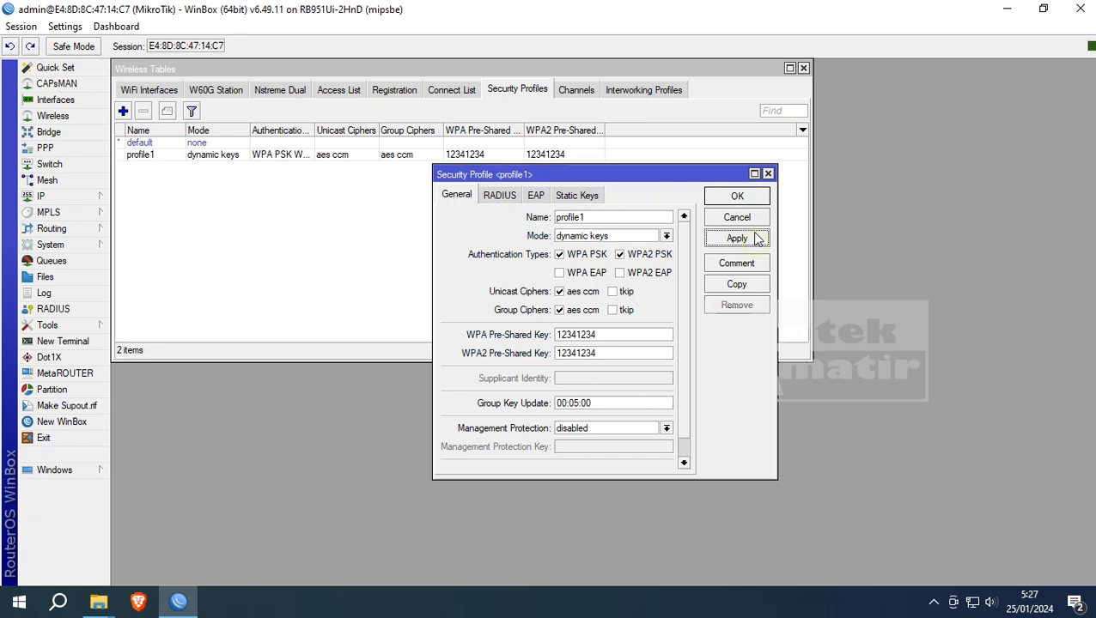
click(749, 196)
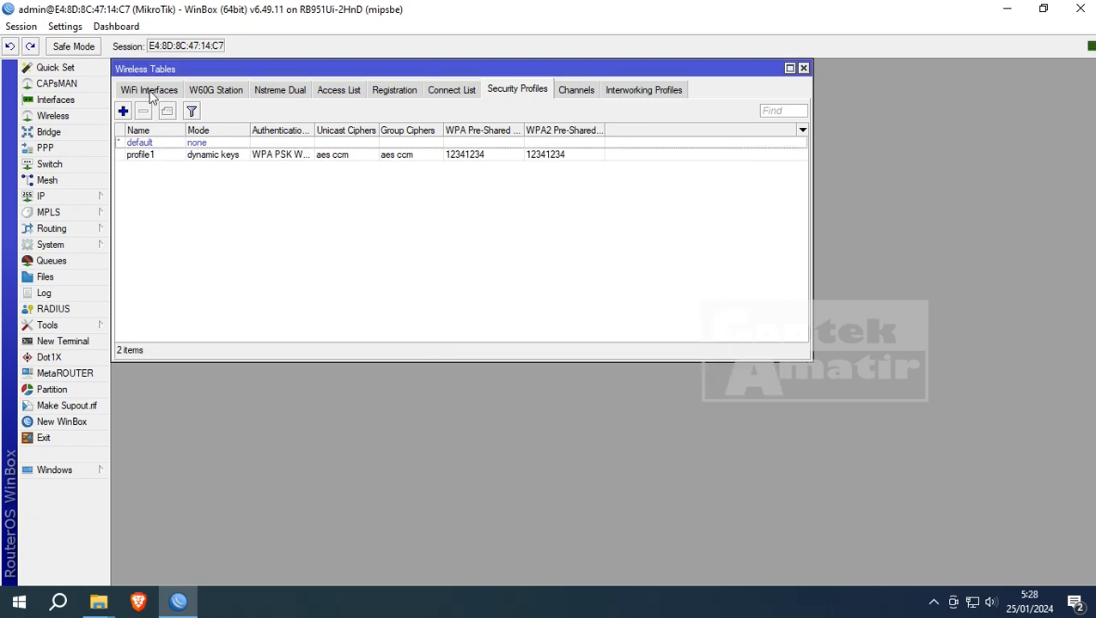
click(151, 91)
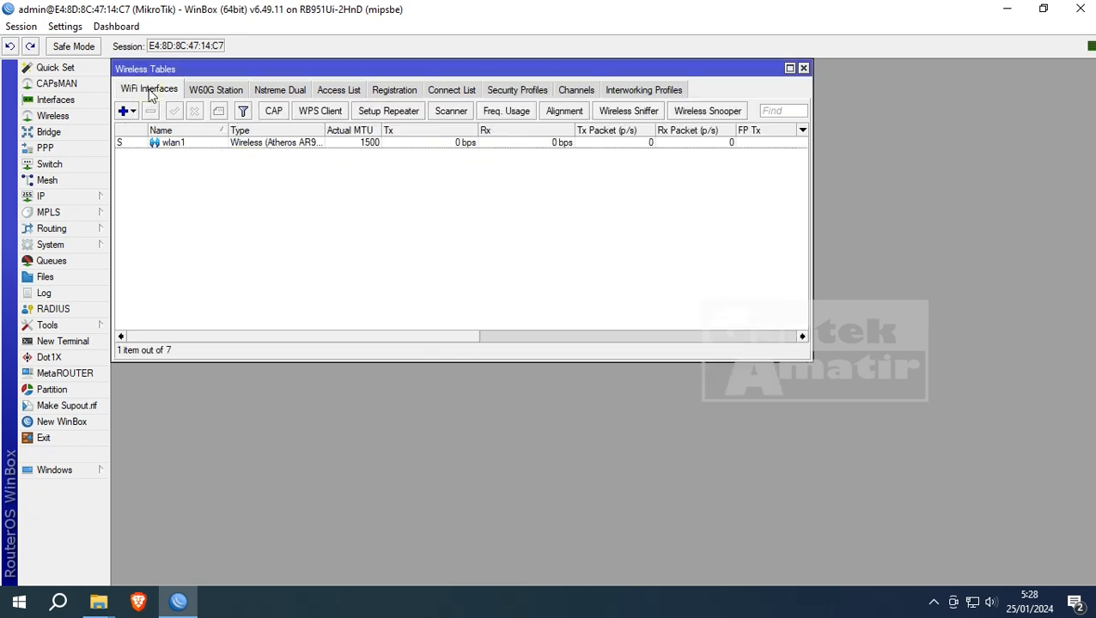
- Set wlan1 to ap bridge mode with SSID 'Gaptek WIFI'
double_click(176, 146)
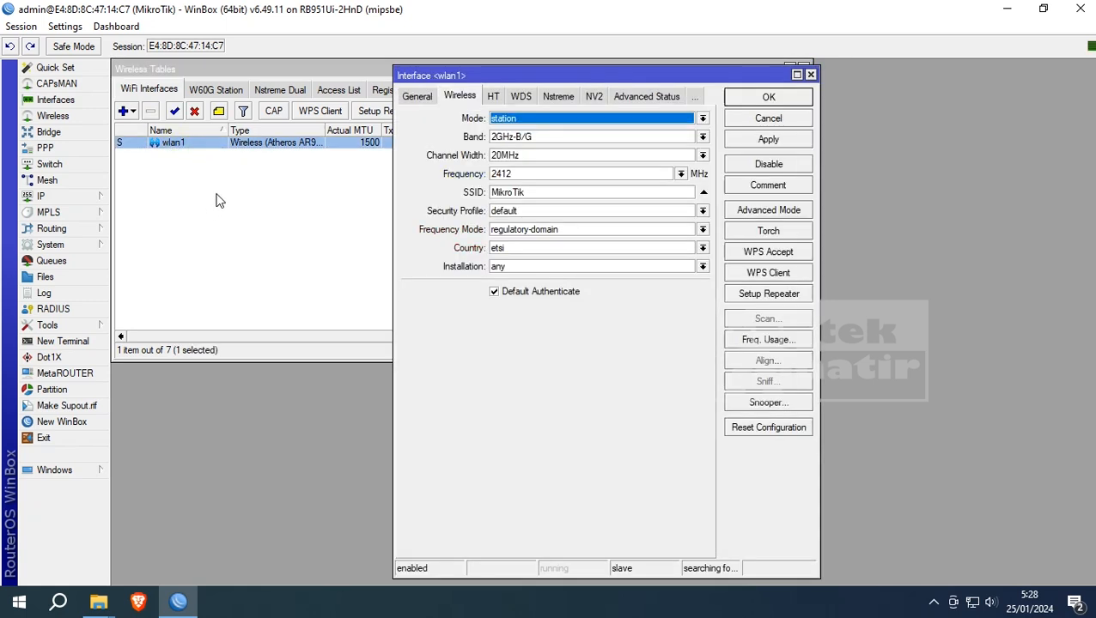
click(414, 98)
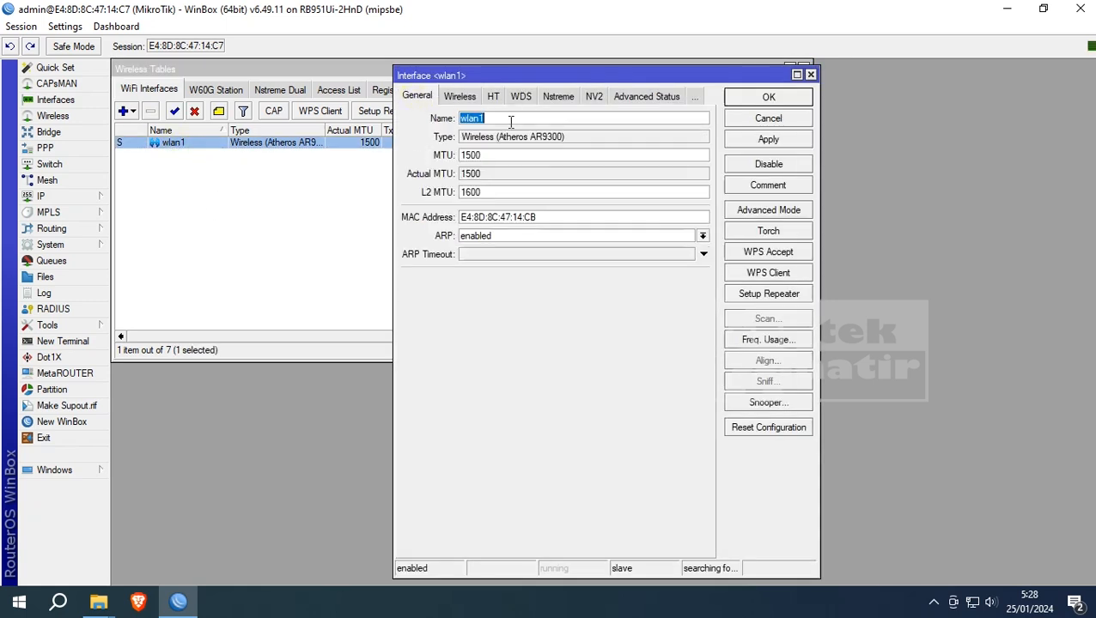
click(447, 98)
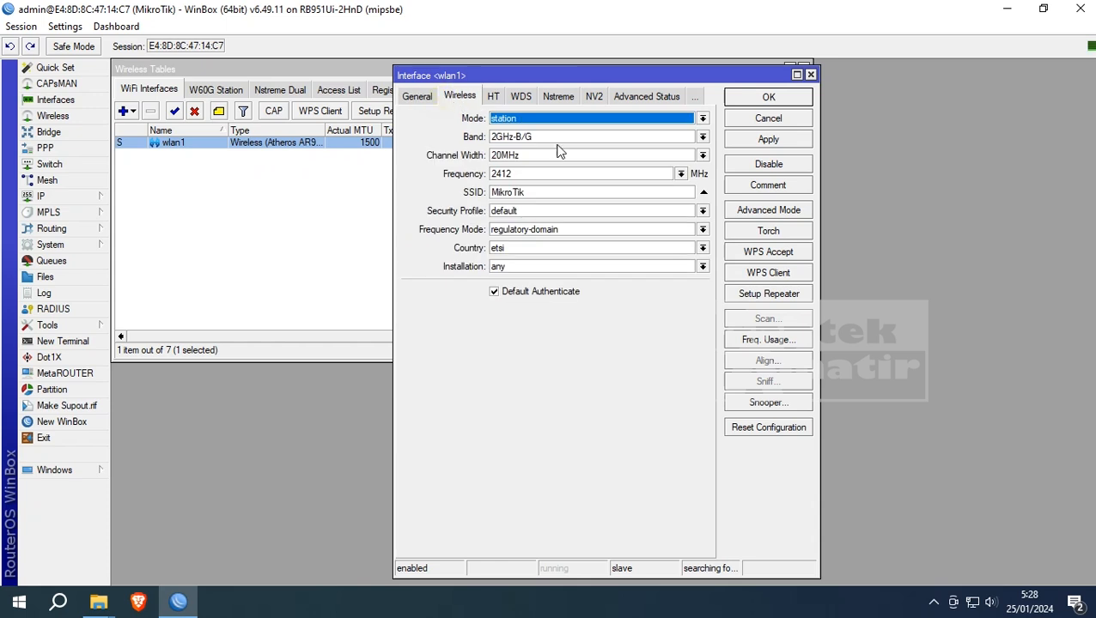
click(703, 120)
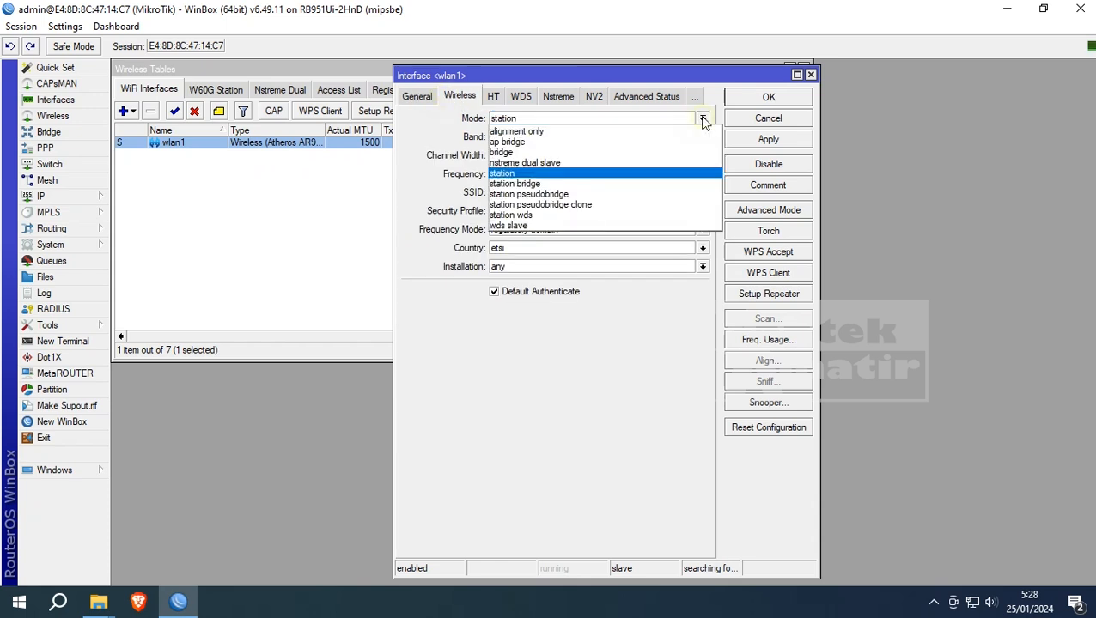
click(655, 144)
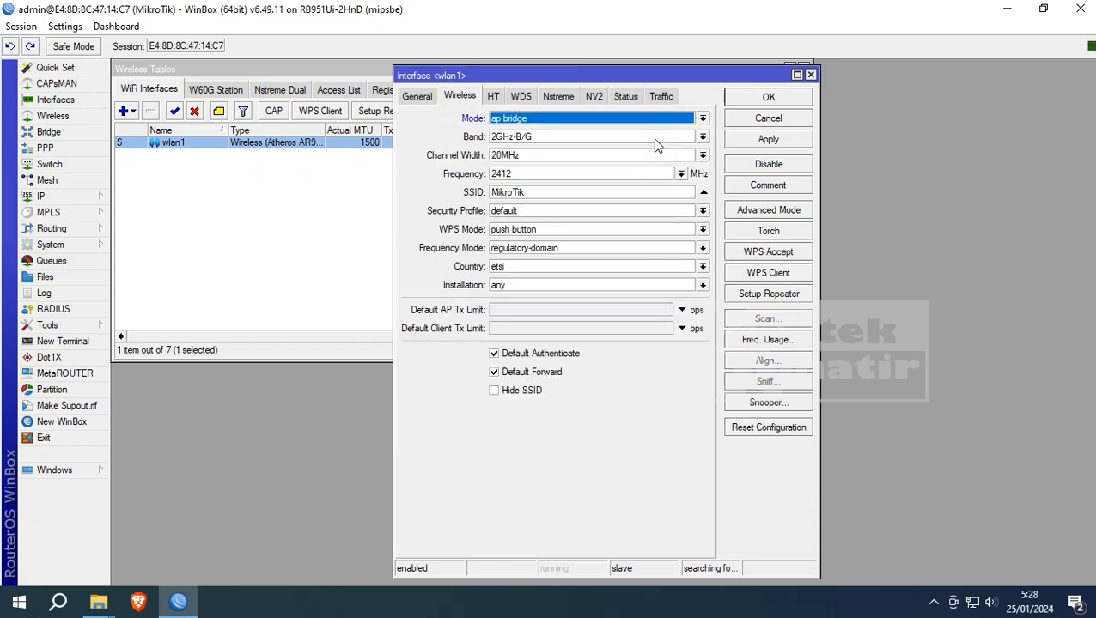
drag(522, 193, 418, 180)
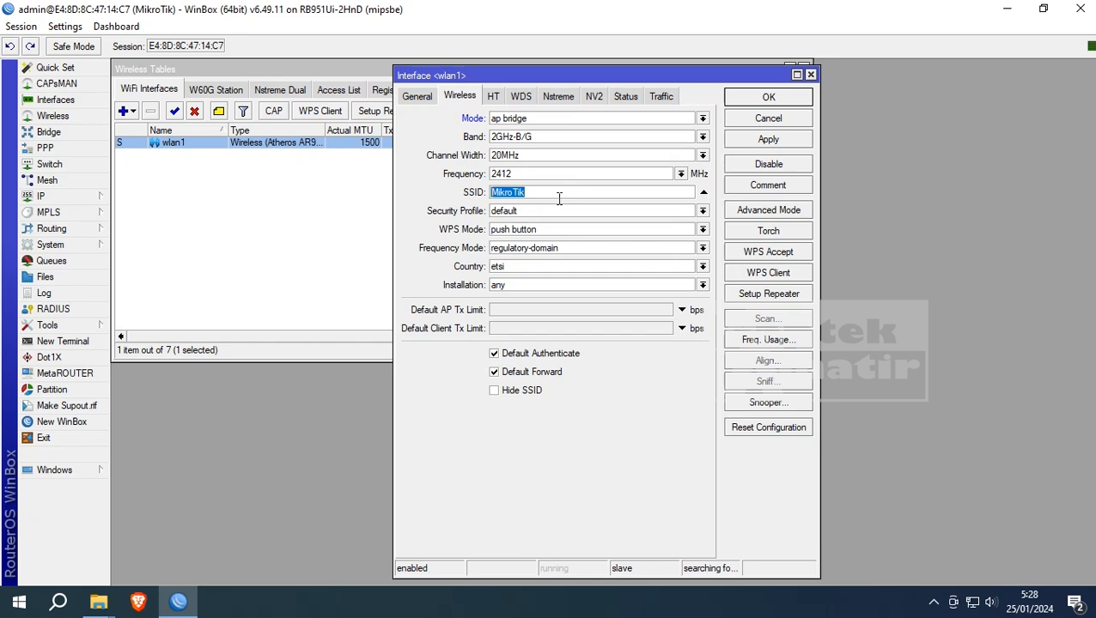
text(Gaptek WIFI)
- Assign security profile profile1 to wlan1, save it, and close Wireless Tables
click(701, 212)
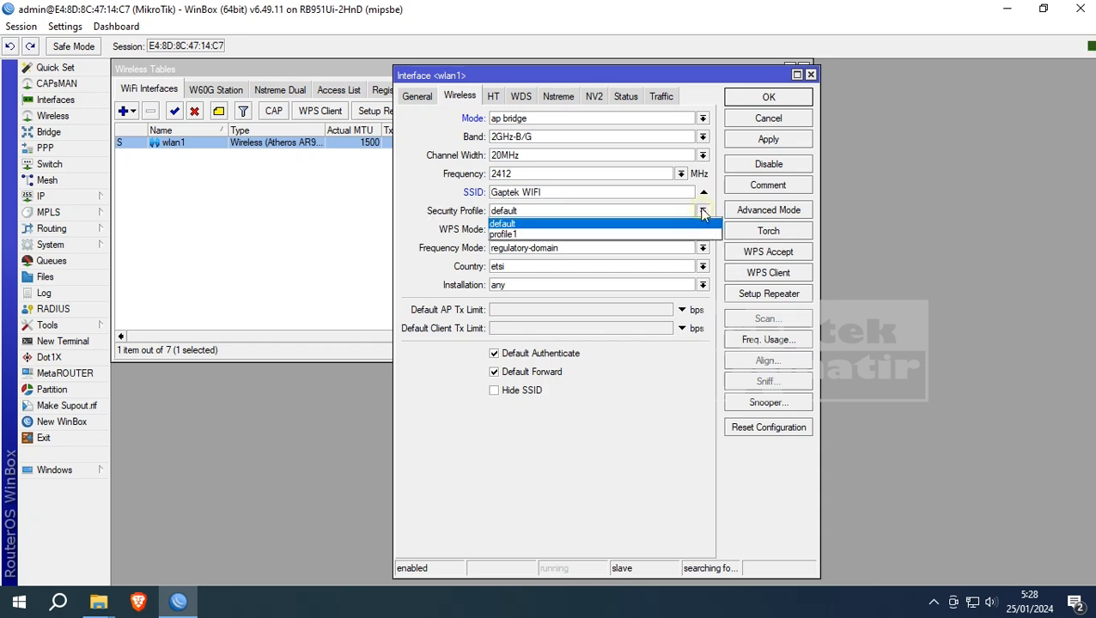
click(526, 235)
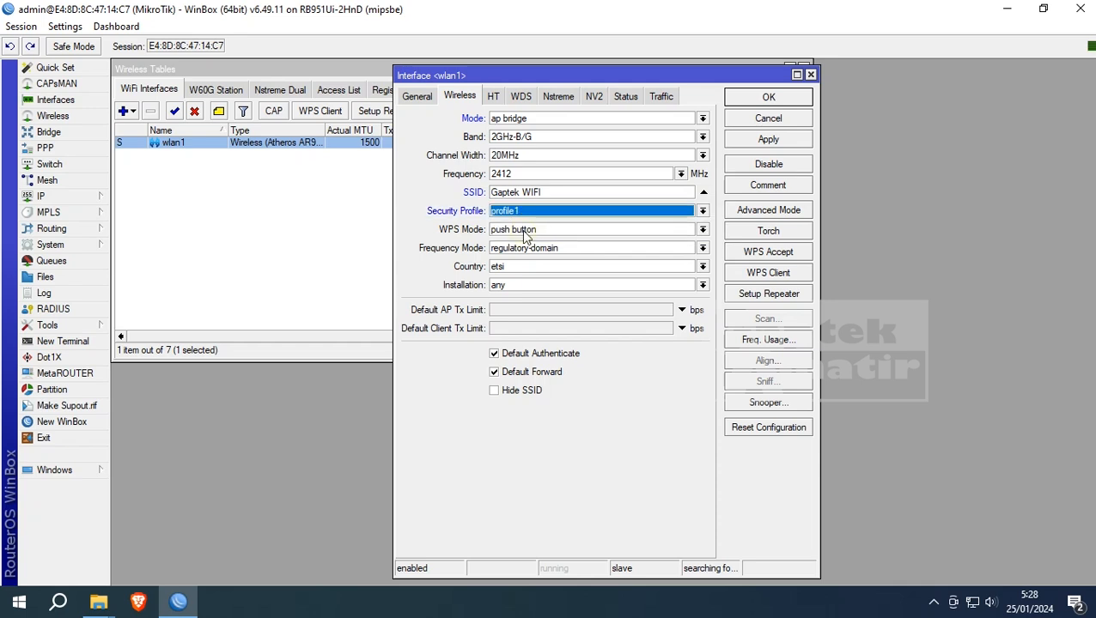
click(778, 141)
click(769, 98)
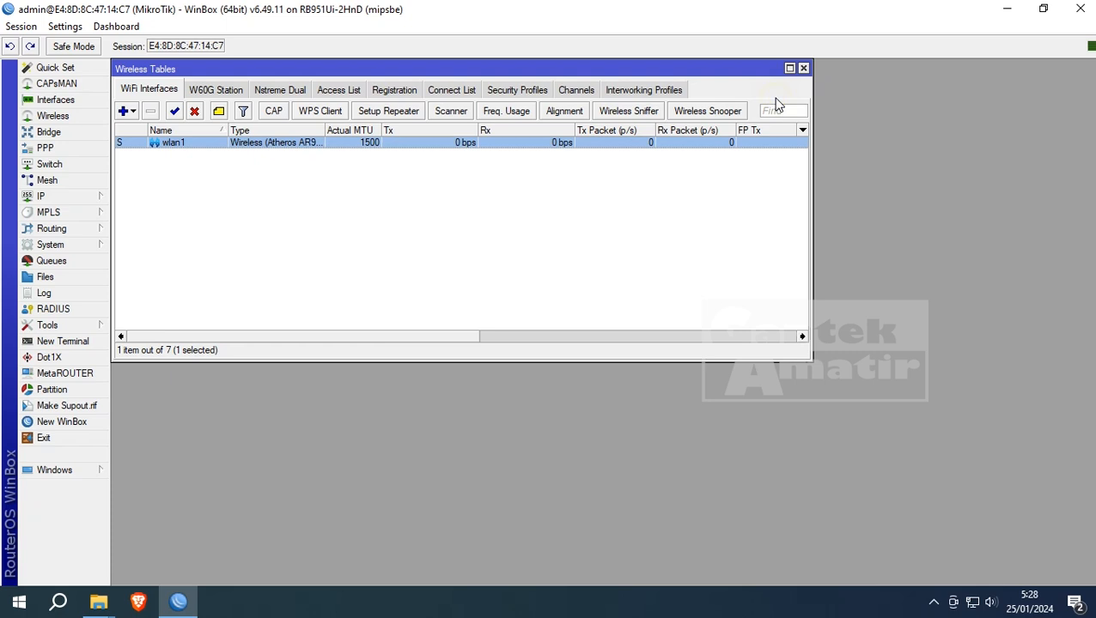
click(429, 237)
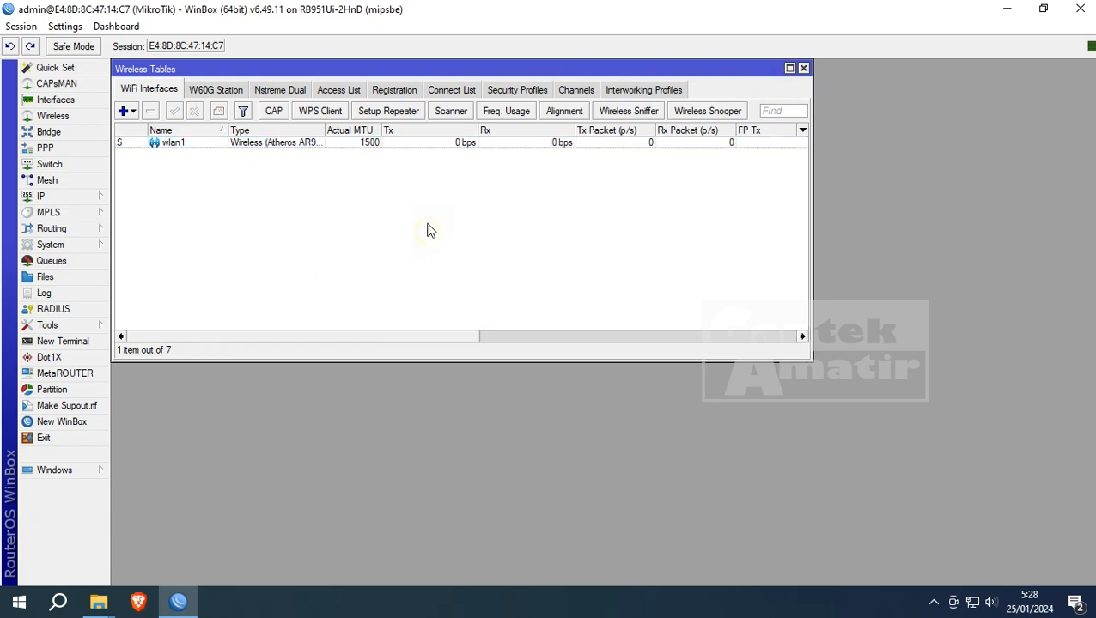
click(805, 69)
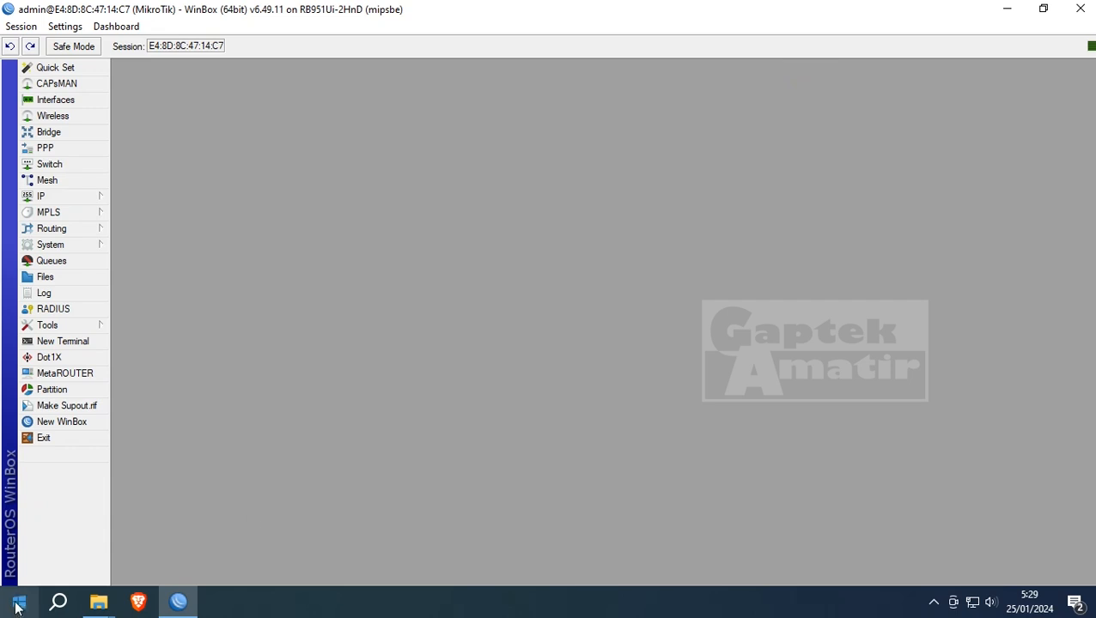
- Run ipconfig in Command Prompt, showing IPv4 20.20.20.30 and gateway 20.20.20.1
key(super+r)
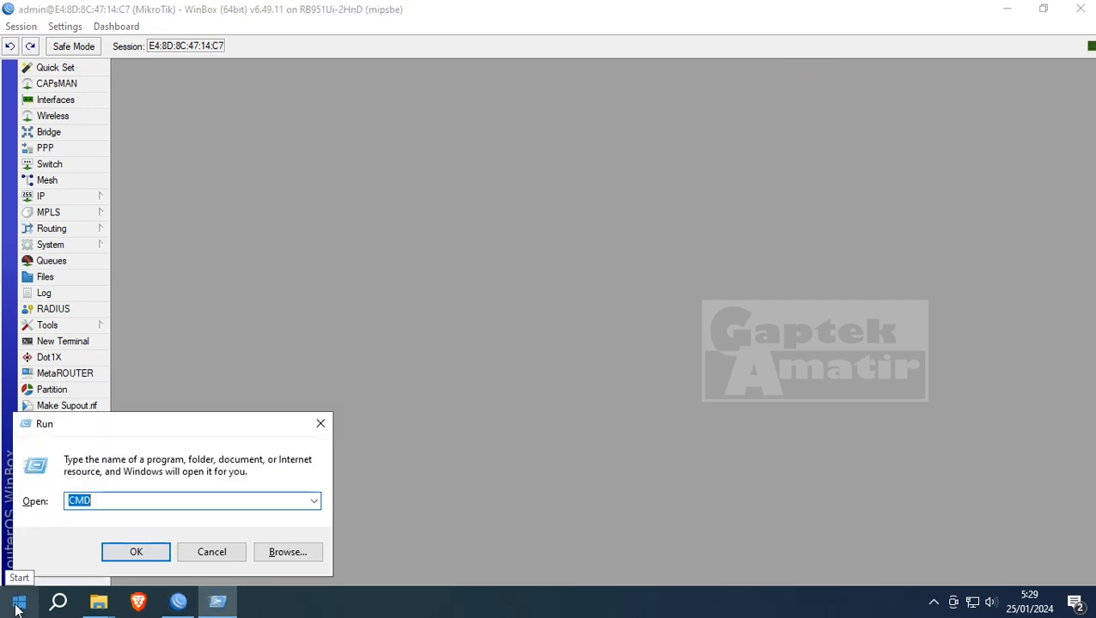
key(Return)
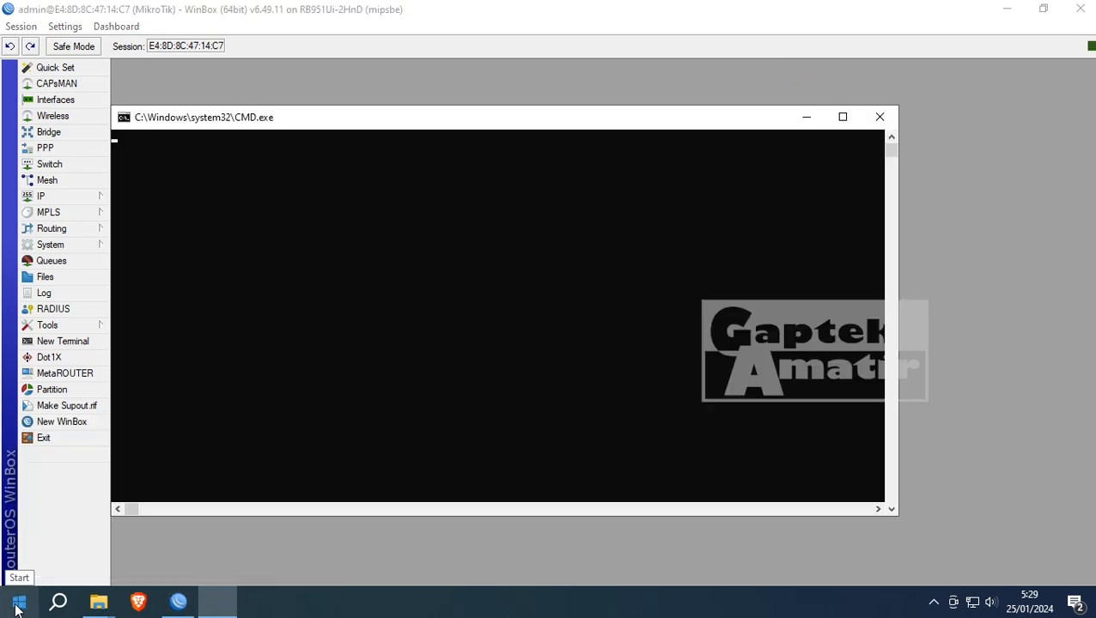
text(o)
key(BackSpace)
text(ipconfig)
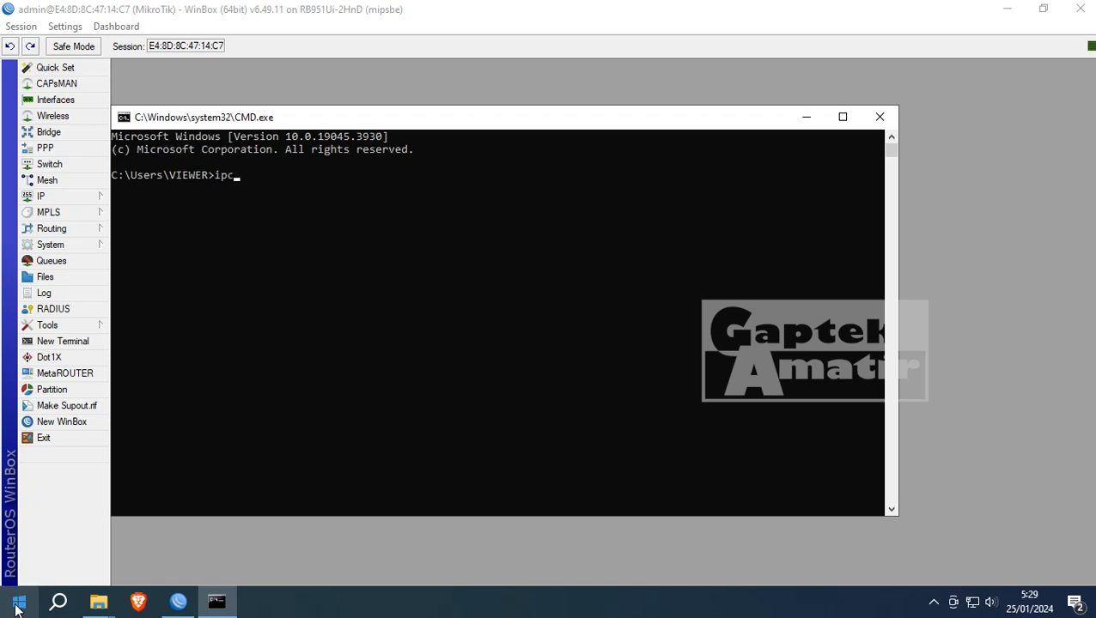
key(Return)
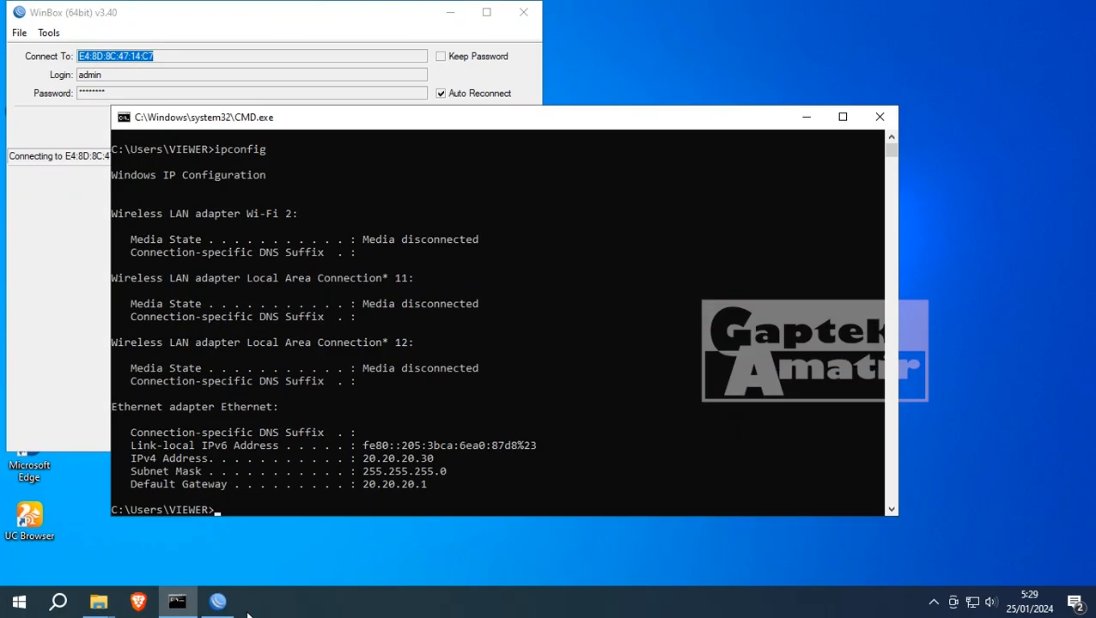
text(config)
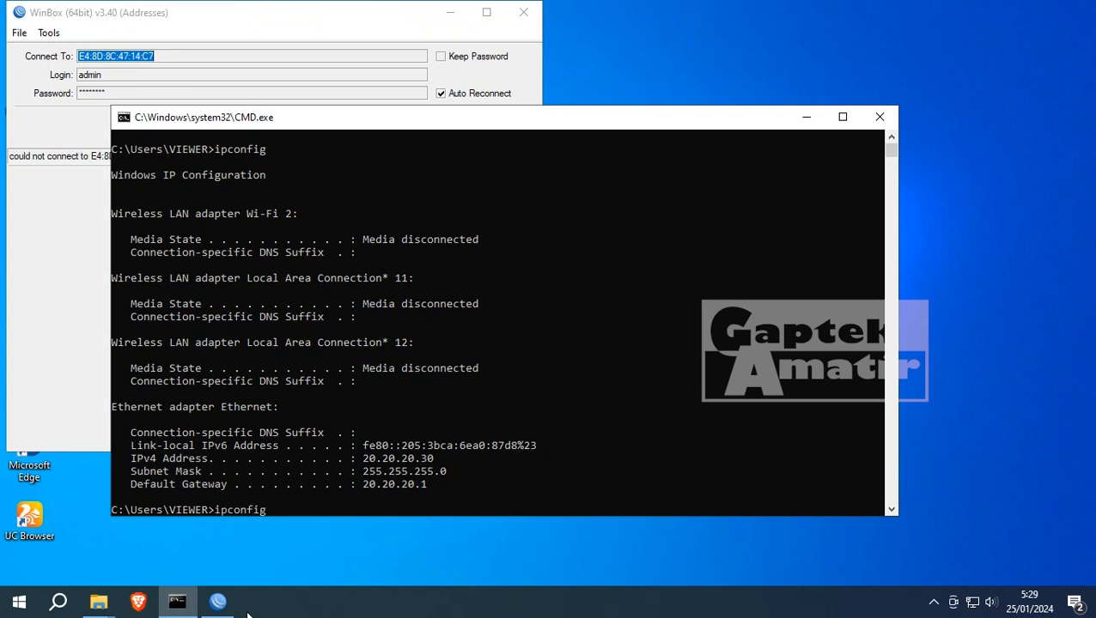
key(Return)
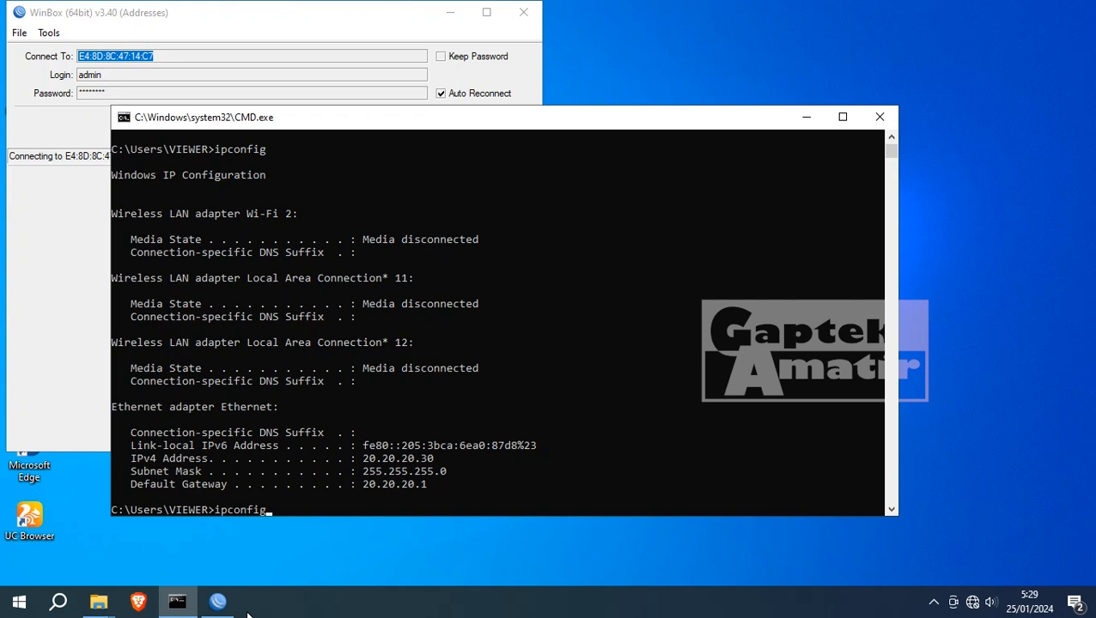
key(Return)
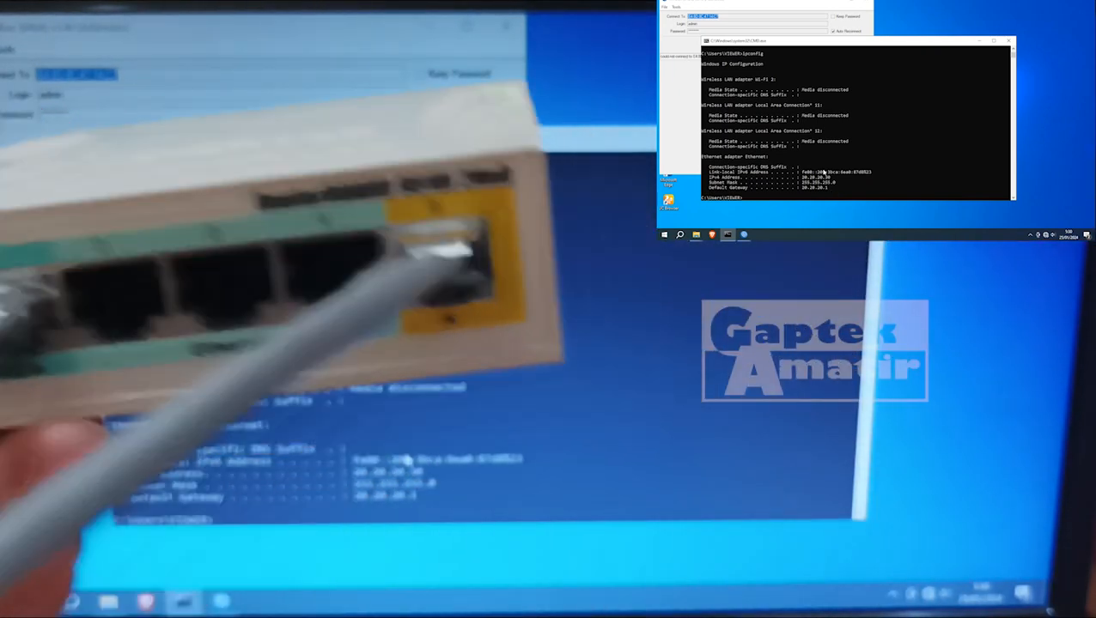
- Recall and clear the ipconfig command, then maximise the WinBox window
key(Up)
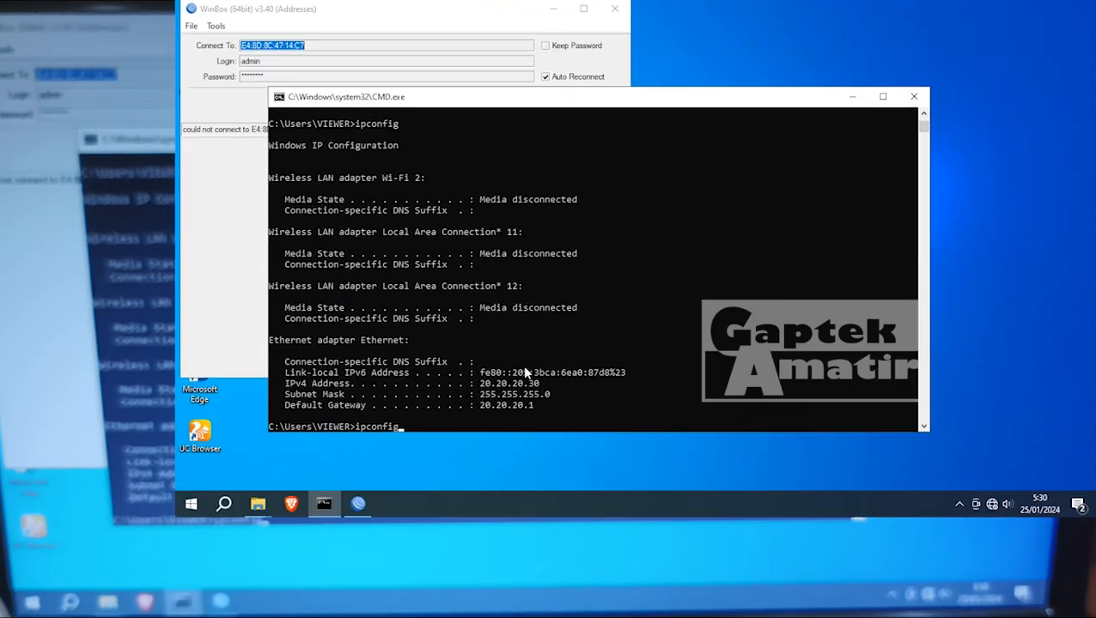
key(BackSpace)
key(BackSpace)
key(BackSpace)
key(BackSpace)
key(BackSpace)
key(BackSpace)
key(BackSpace)
key(BackSpace)
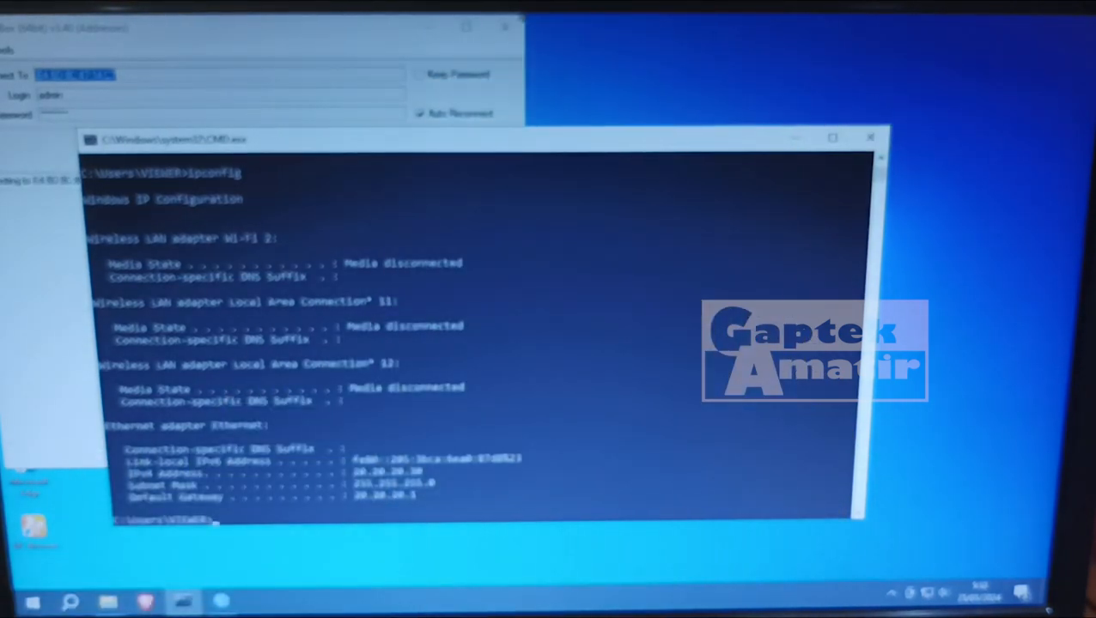
click(465, 35)
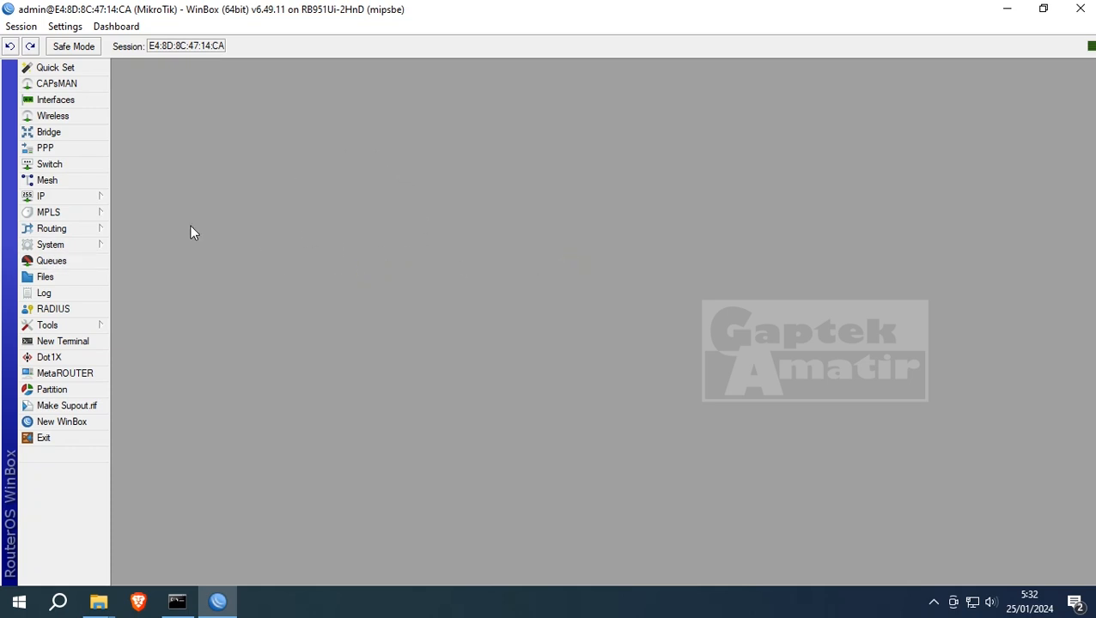
- Add simple queue queue1 targeting Bridge Ethernet, then minimise WinBox
click(50, 263)
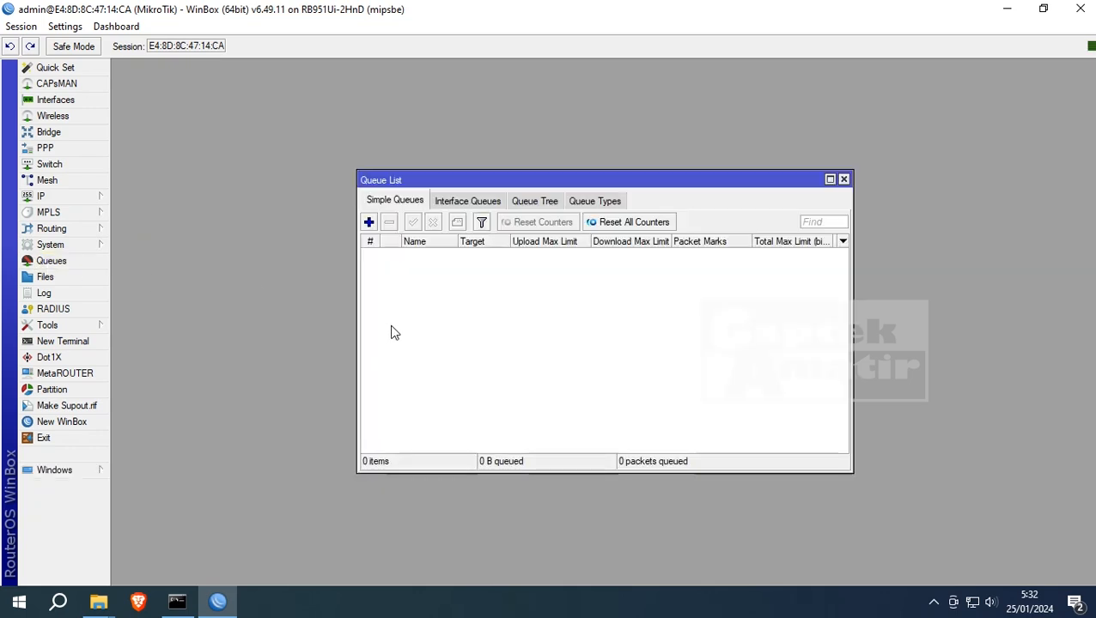
click(369, 223)
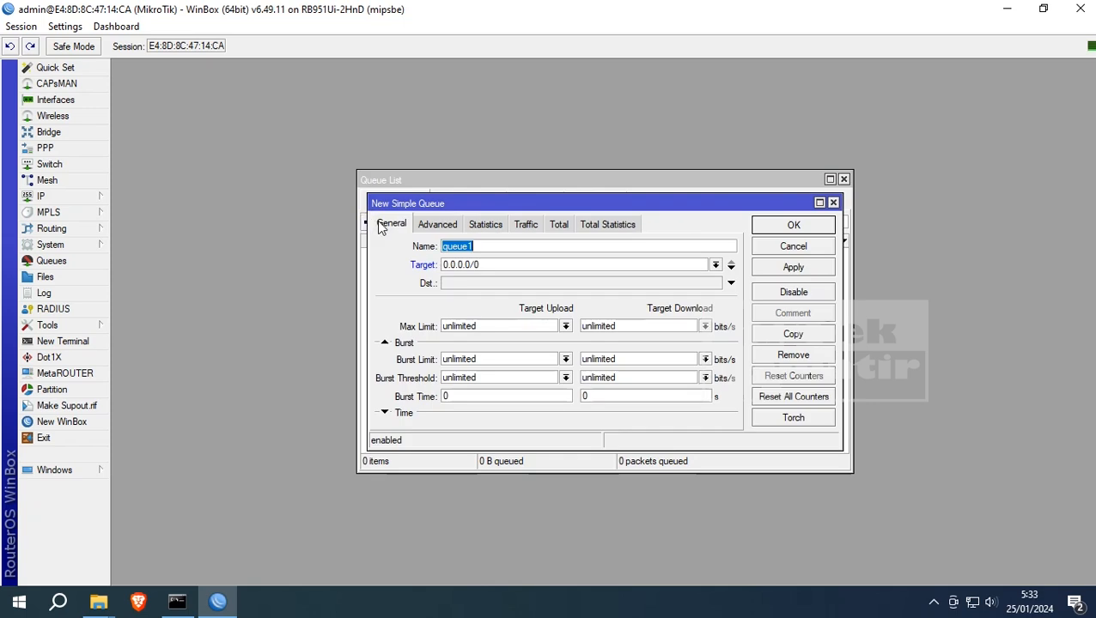
click(716, 265)
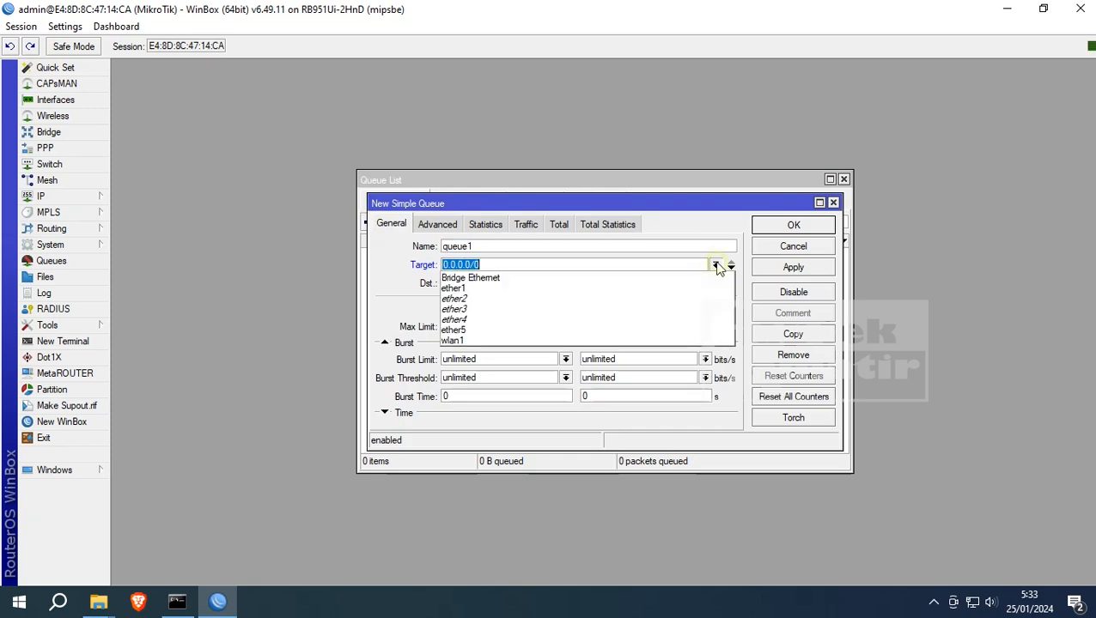
click(504, 280)
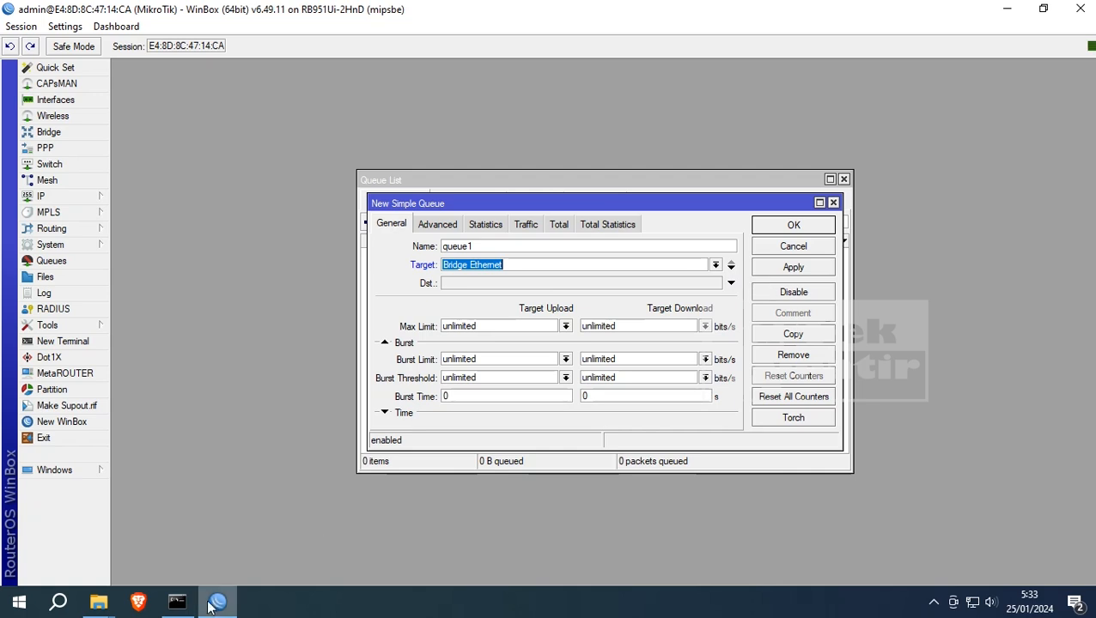
mouse_move(209, 608)
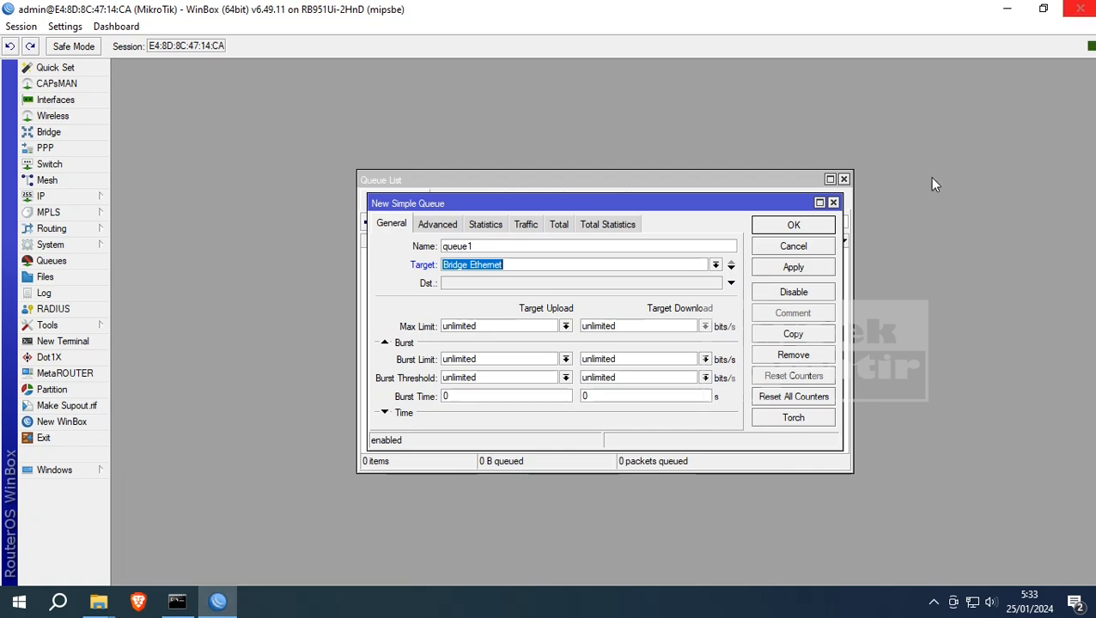
click(212, 604)
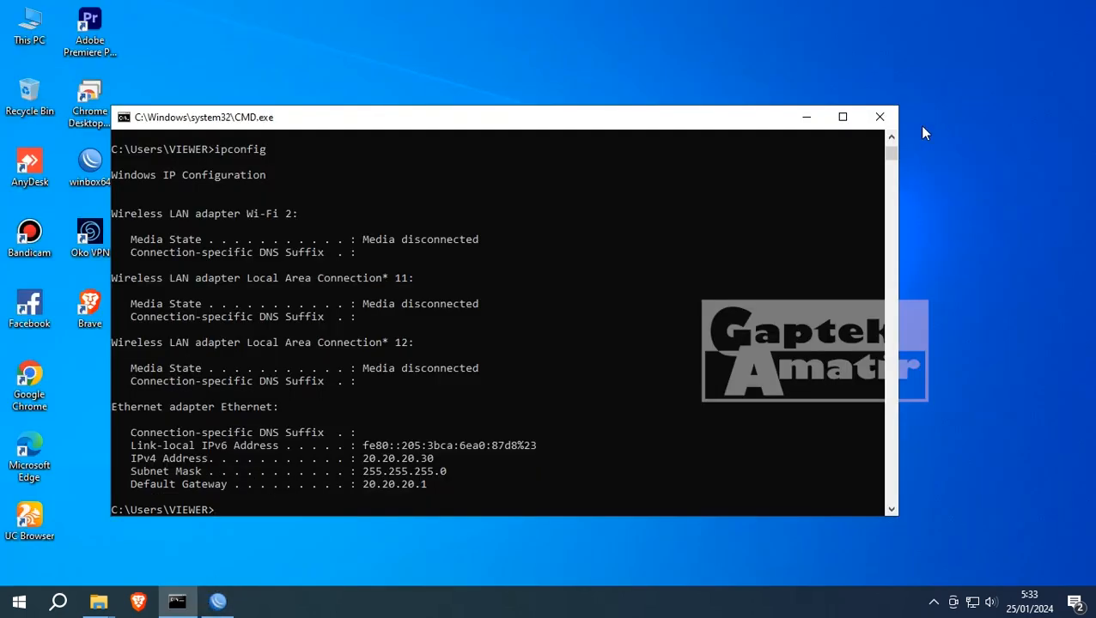
- Close Command Prompt, run a Fast.com speed test in Chrome (49 Mbps), then return to WinBox
click(879, 116)
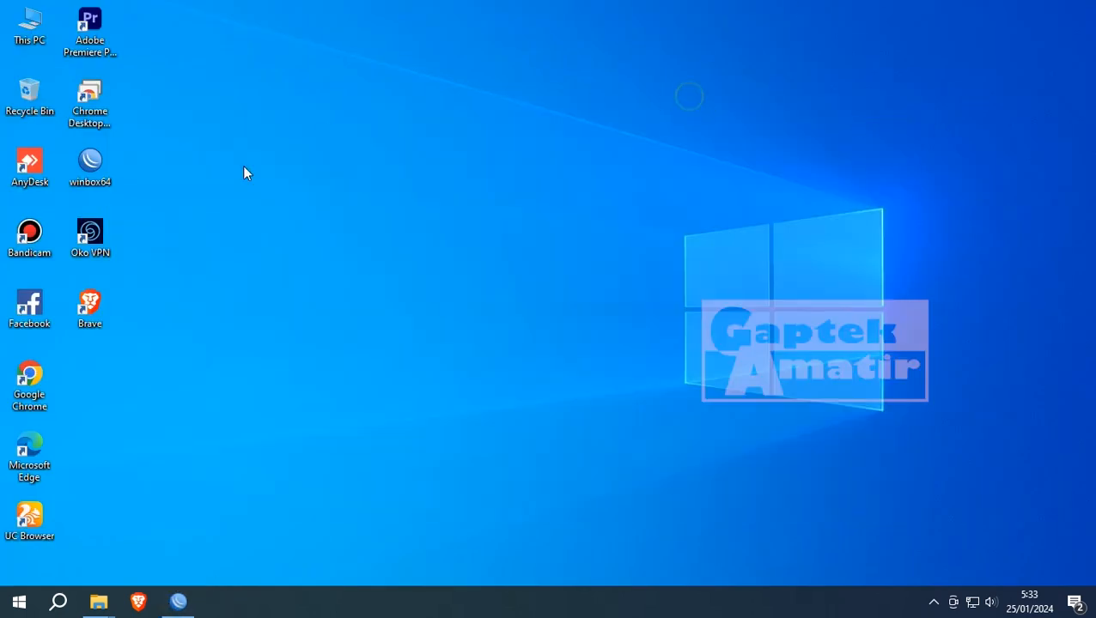
double_click(23, 377)
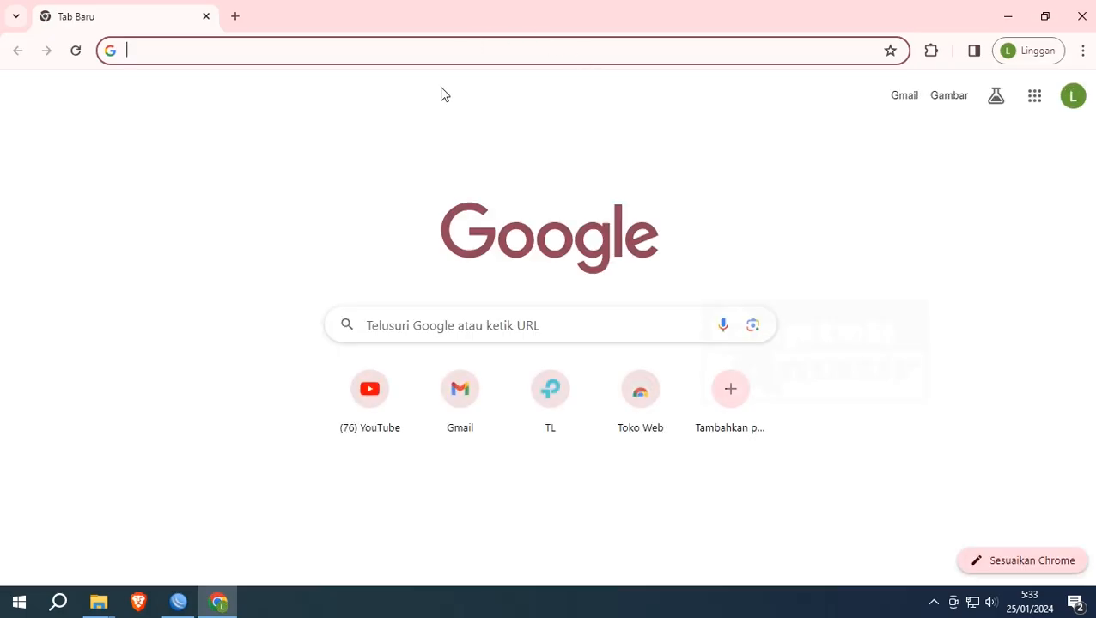
text(fa)
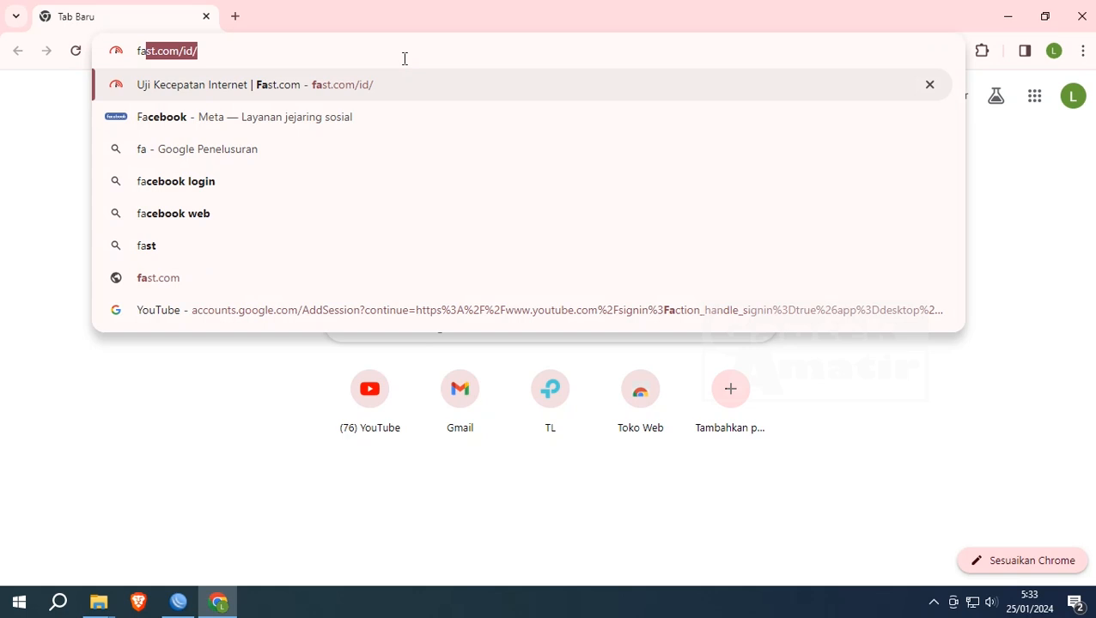
key(Return)
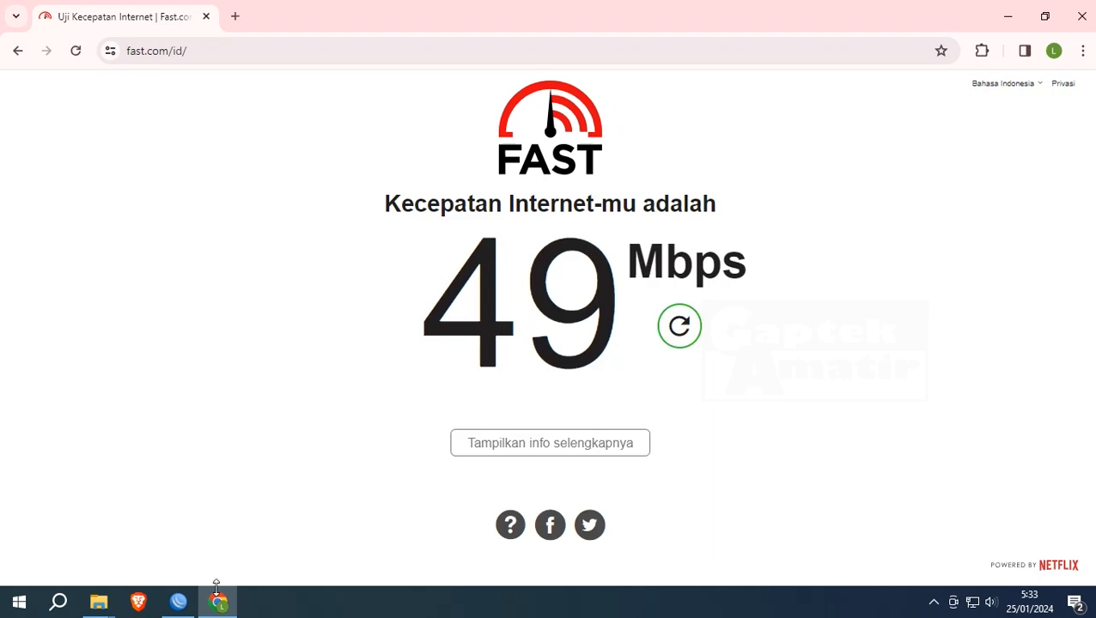
mouse_move(179, 607)
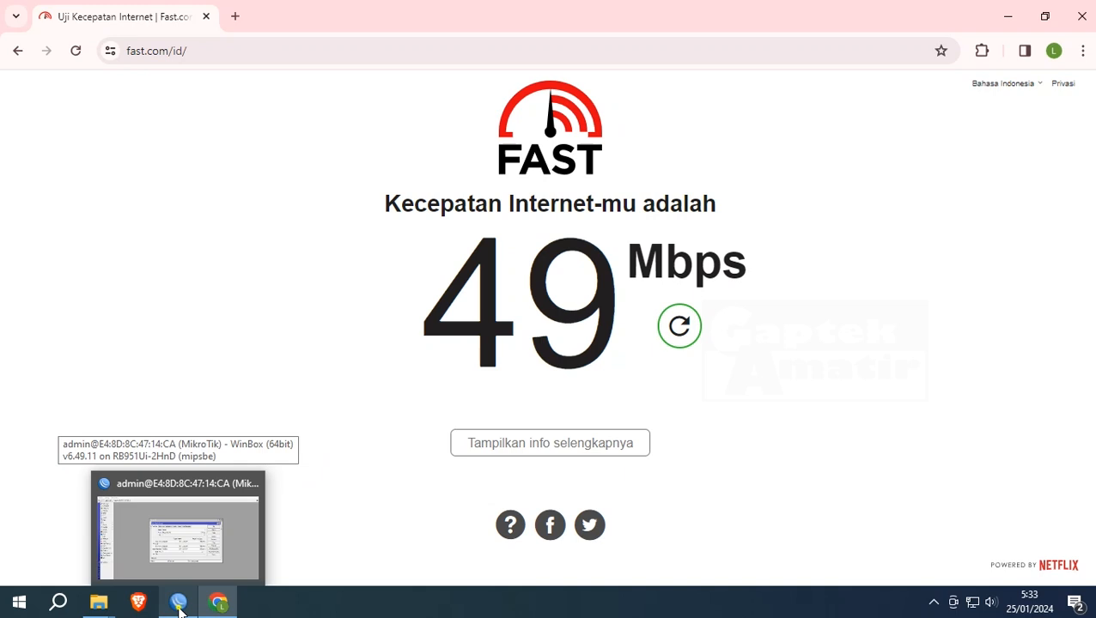
click(179, 607)
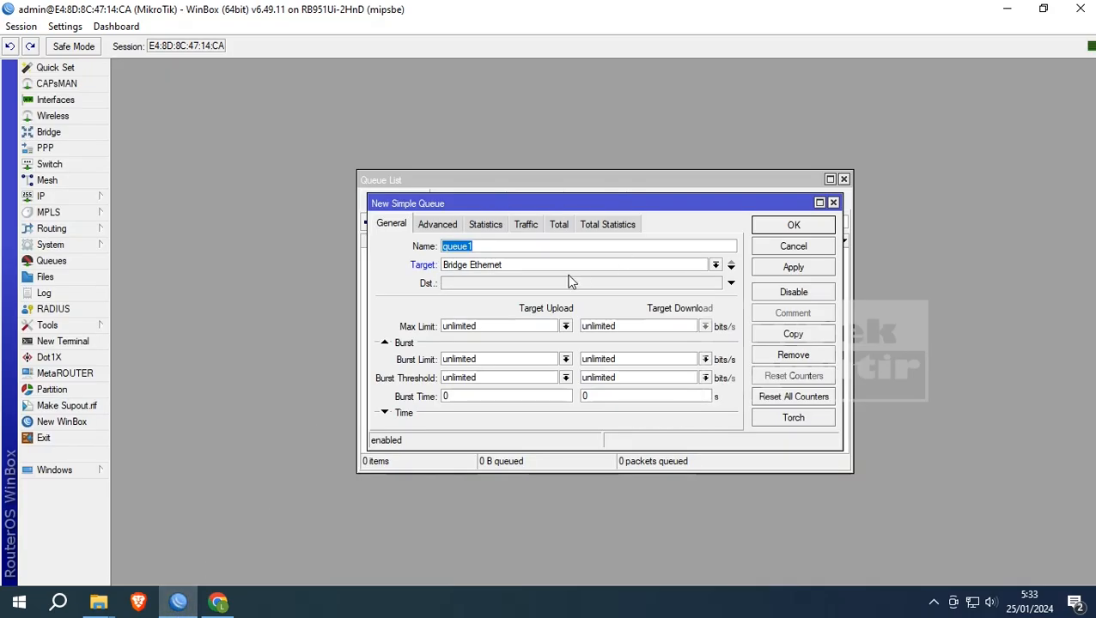
- Set queue1's max limit to 10M upload and 10M download and save it
click(484, 325)
double_click(483, 325)
text(10)
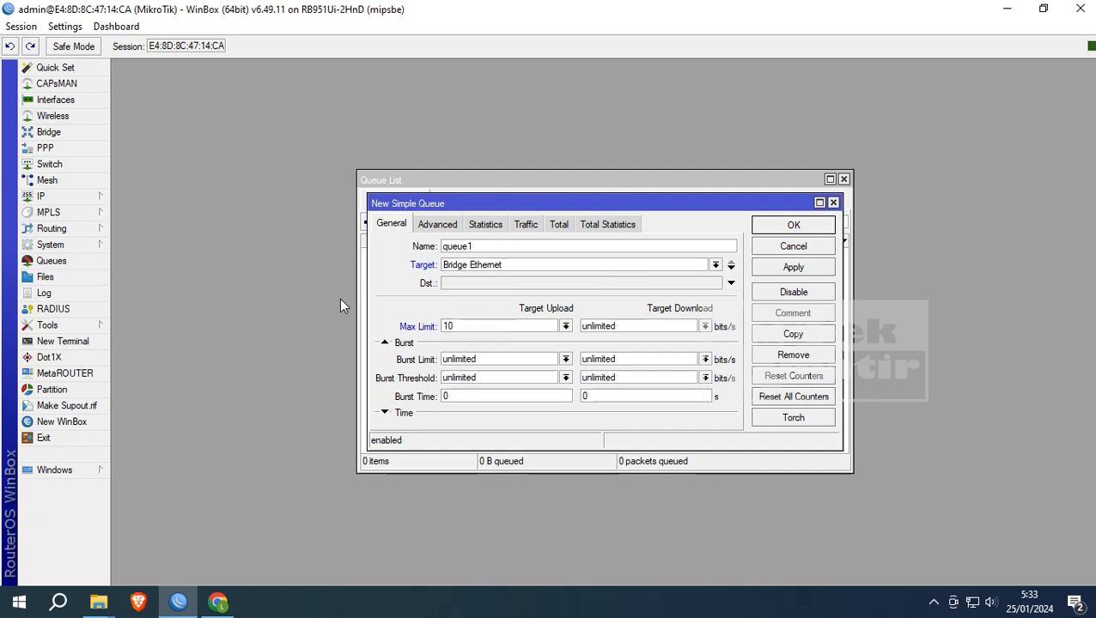
text(M)
drag(633, 326, 438, 281)
text(10)
click(793, 268)
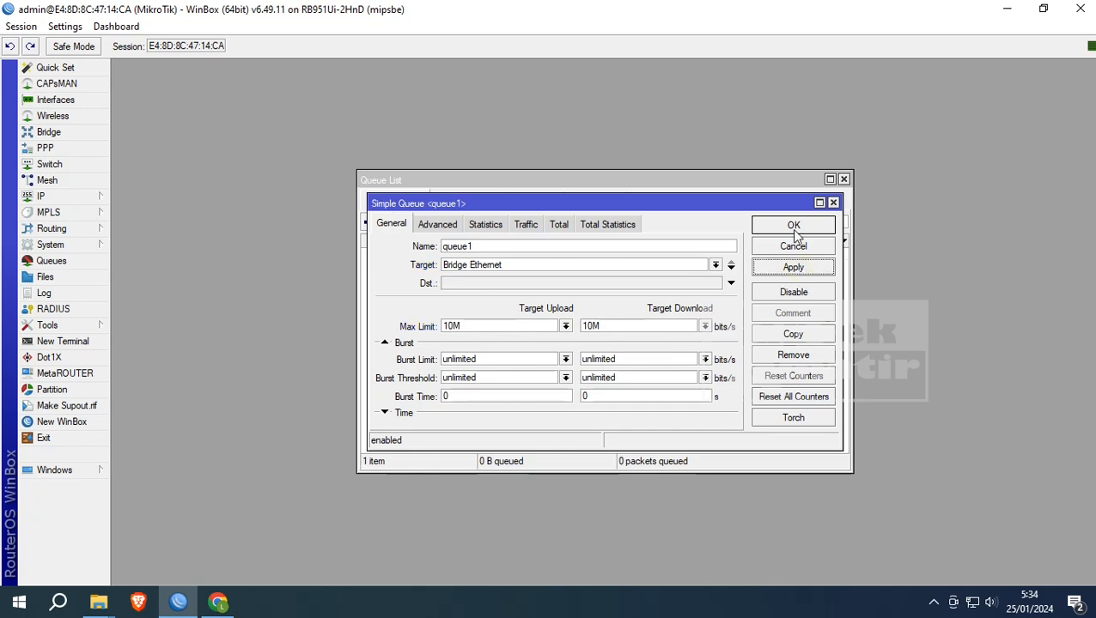
click(793, 227)
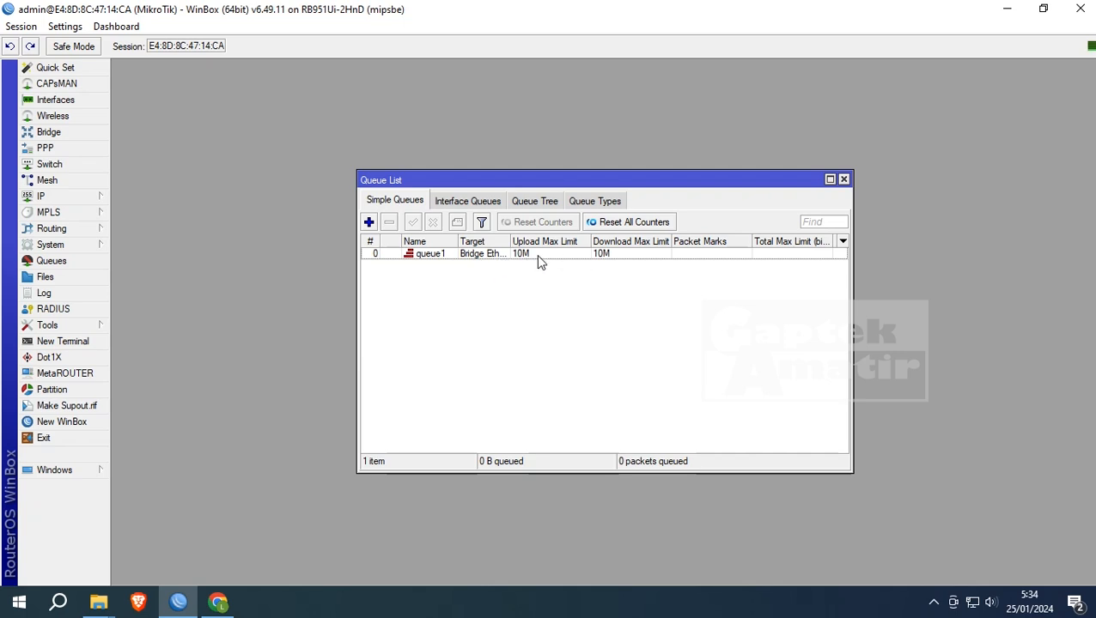
- Rerun Fast.com under the 10M limit (6.7 Mbps), then disable queue1 in WinBox
key(alt+Tab)
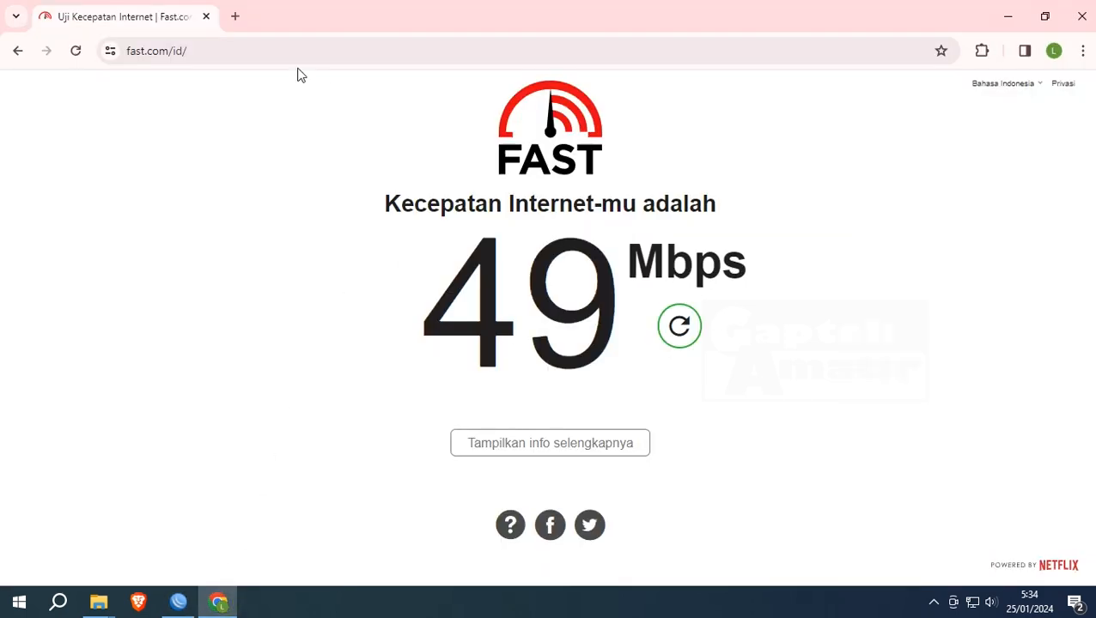
click(76, 52)
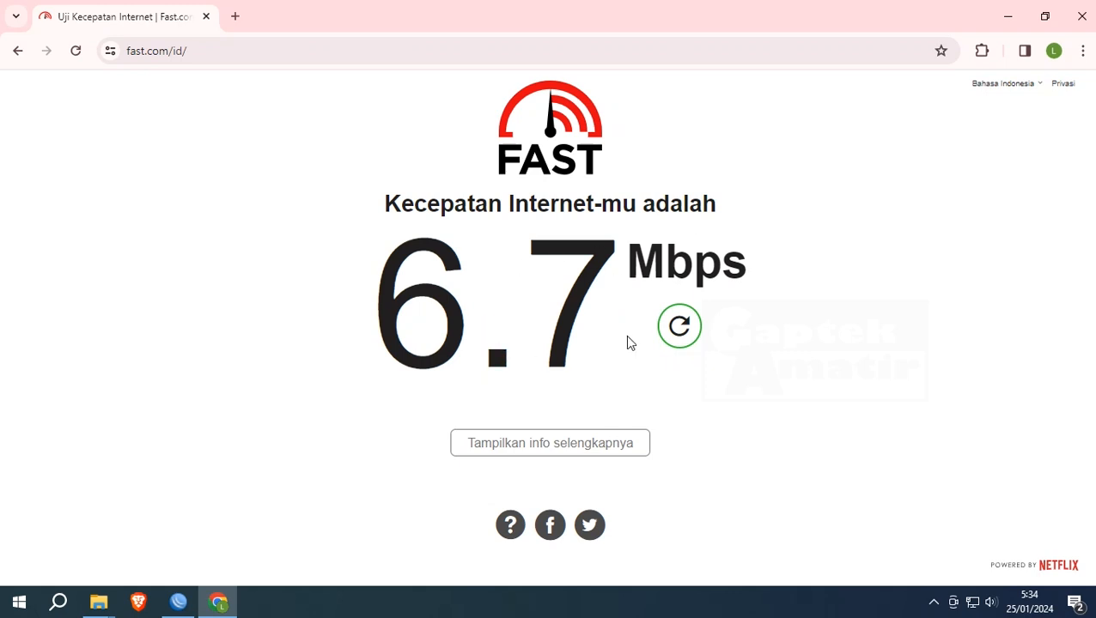
click(178, 601)
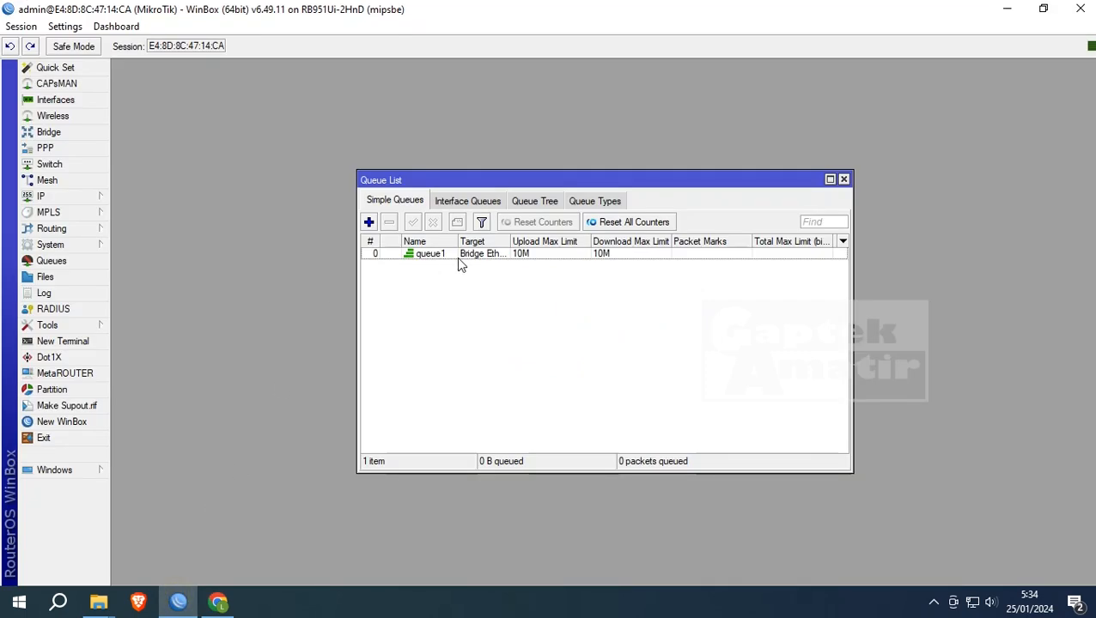
click(427, 255)
click(432, 223)
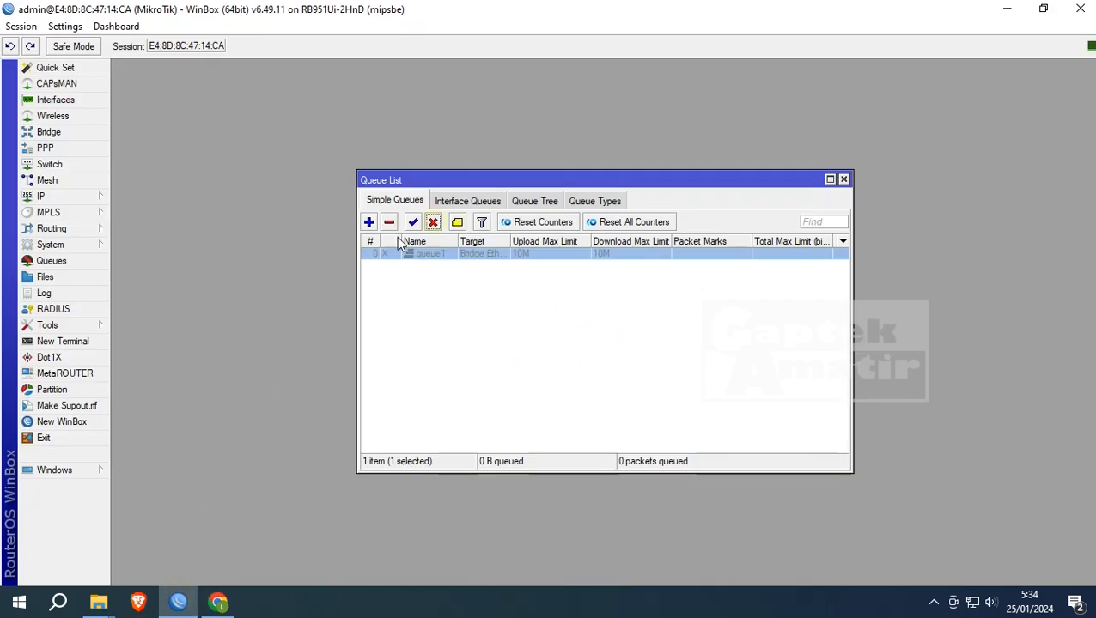
click(218, 601)
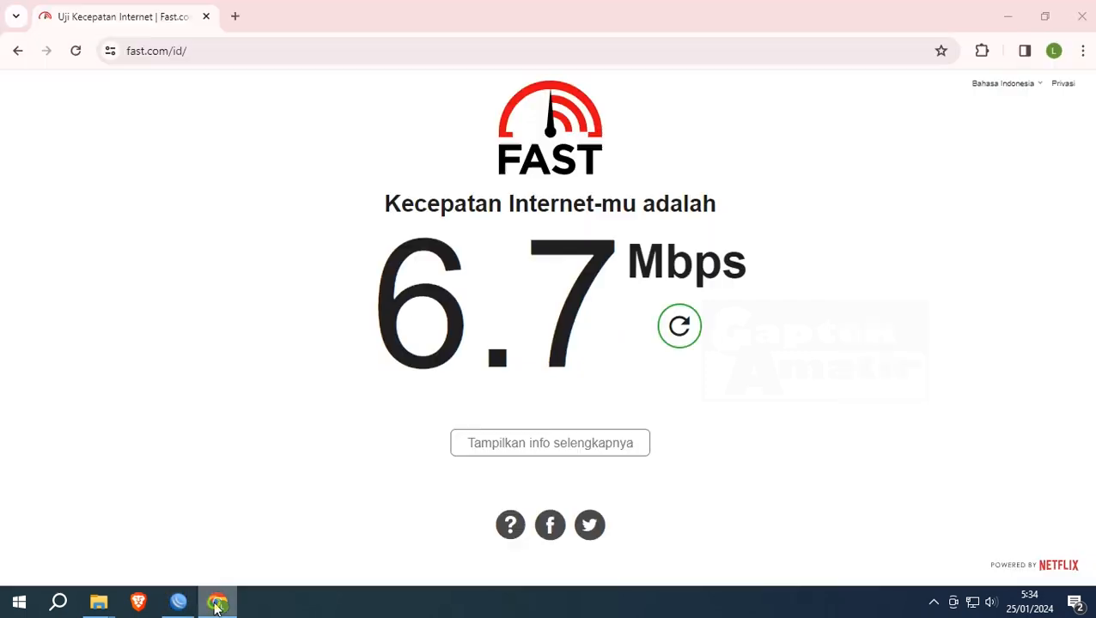
- Reload Fast.com to retest without the limit at 66 Mbps, then return to WinBox
click(74, 52)
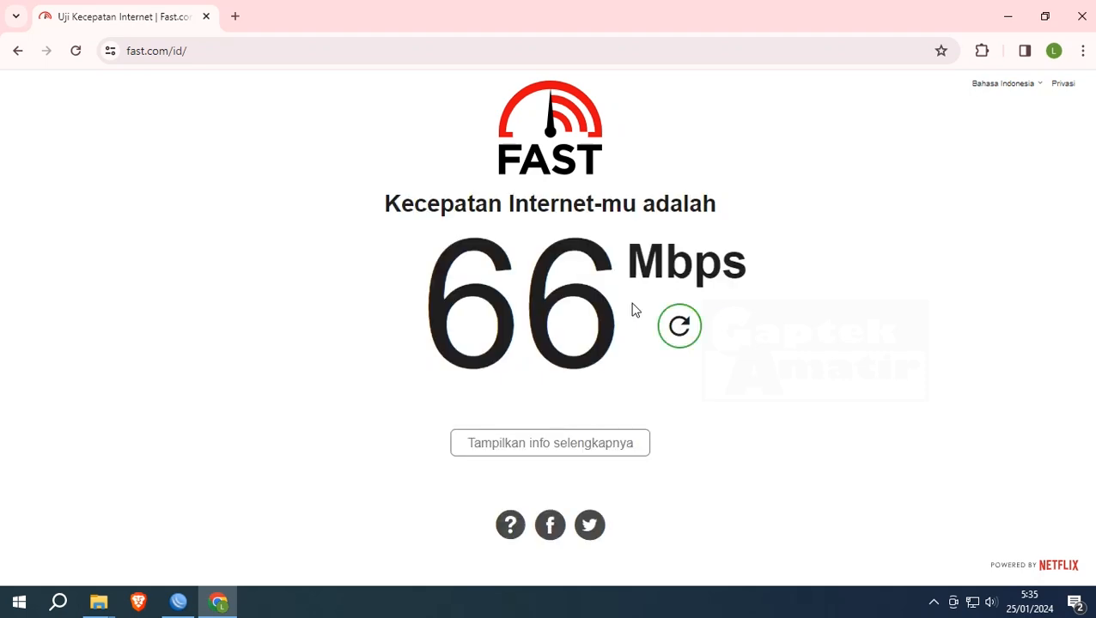
click(179, 602)
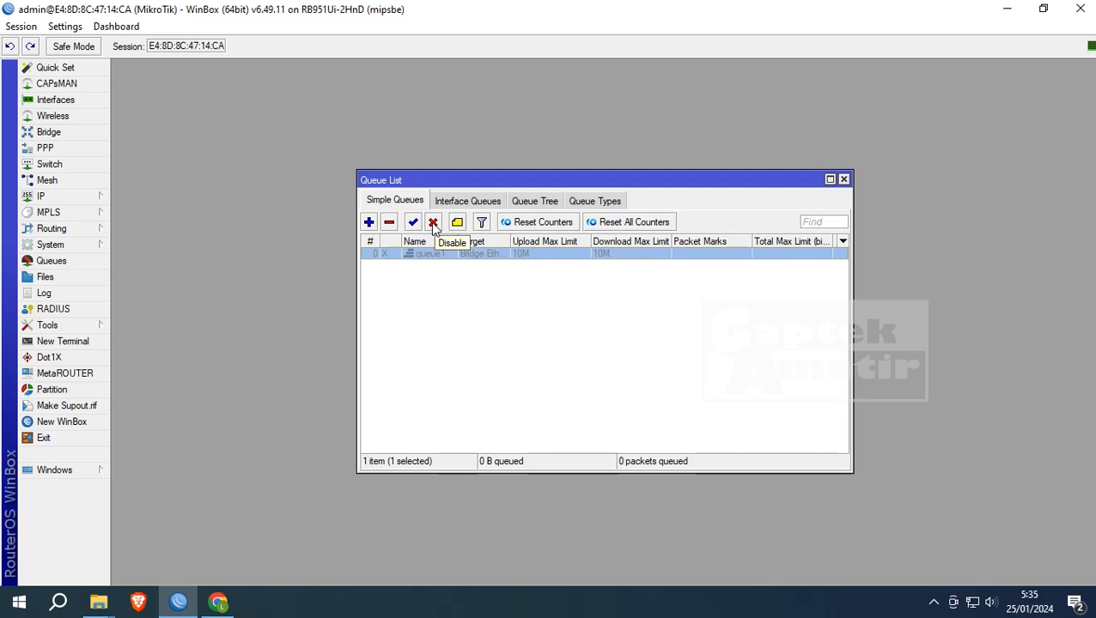
- Start a new simple queue and select its default target address
click(369, 222)
click(620, 266)
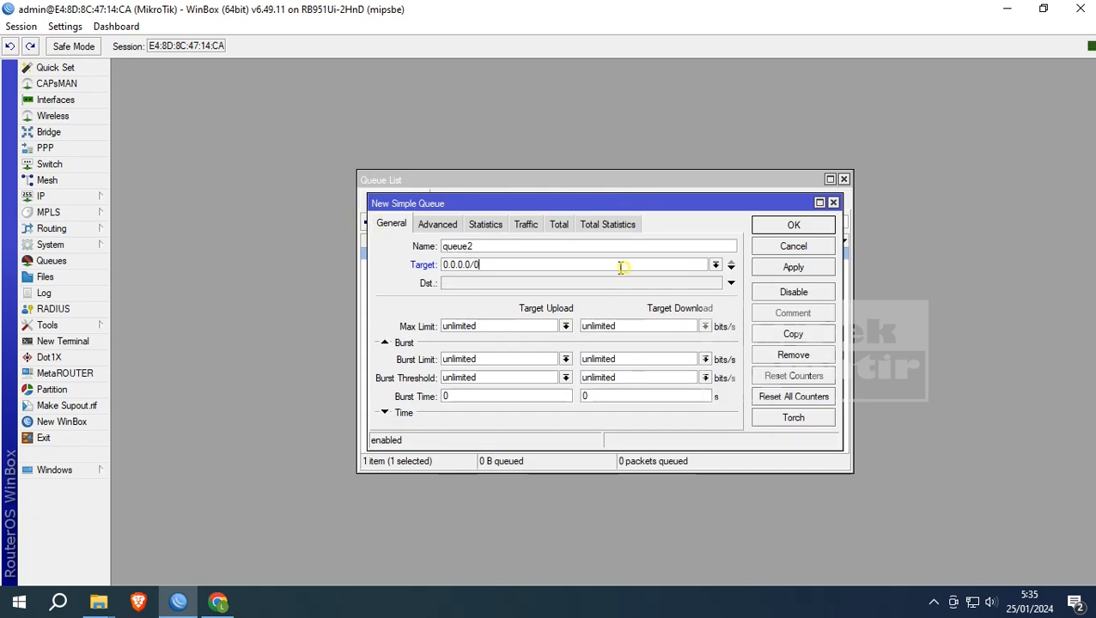
drag(620, 266, 346, 250)
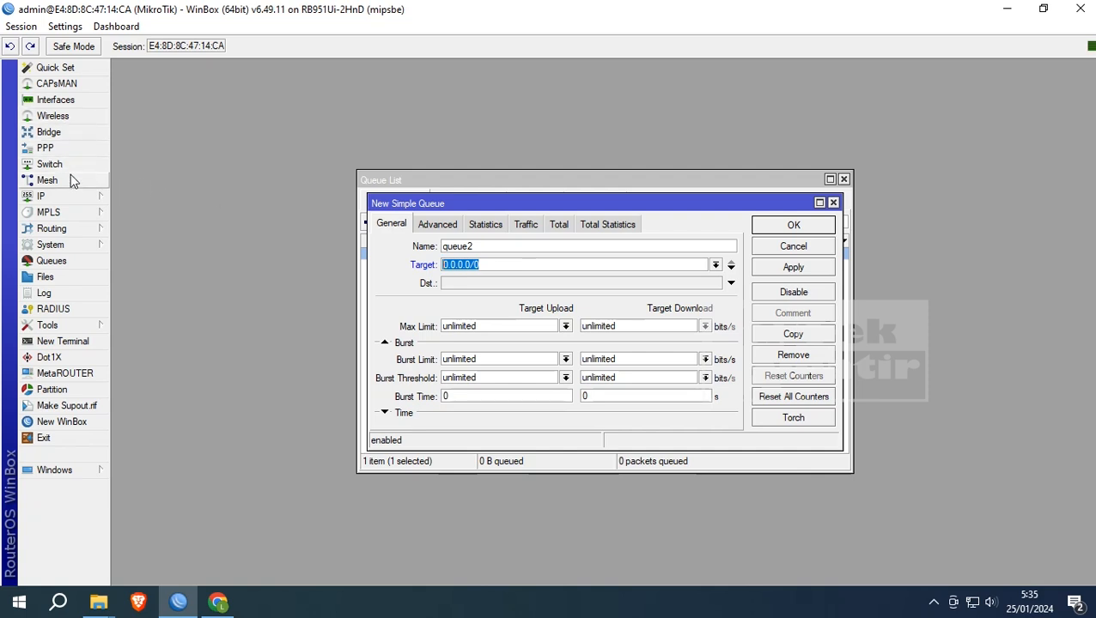
- Check the DHCP Server leases for the client leases at 20.20.20.30 and 20.20.20.29
click(72, 198)
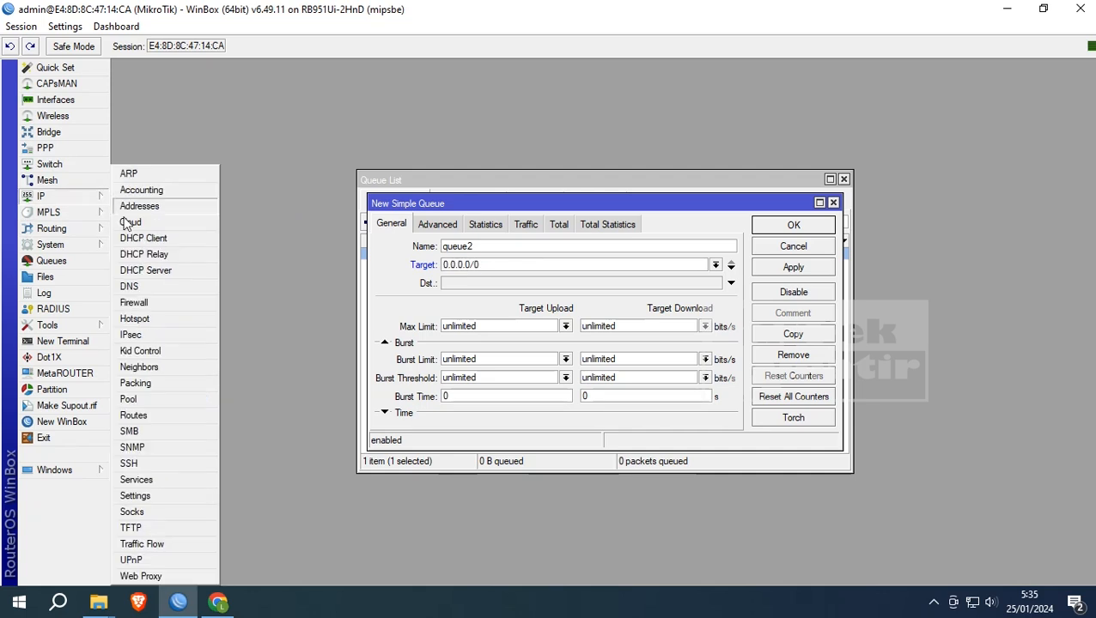
click(134, 270)
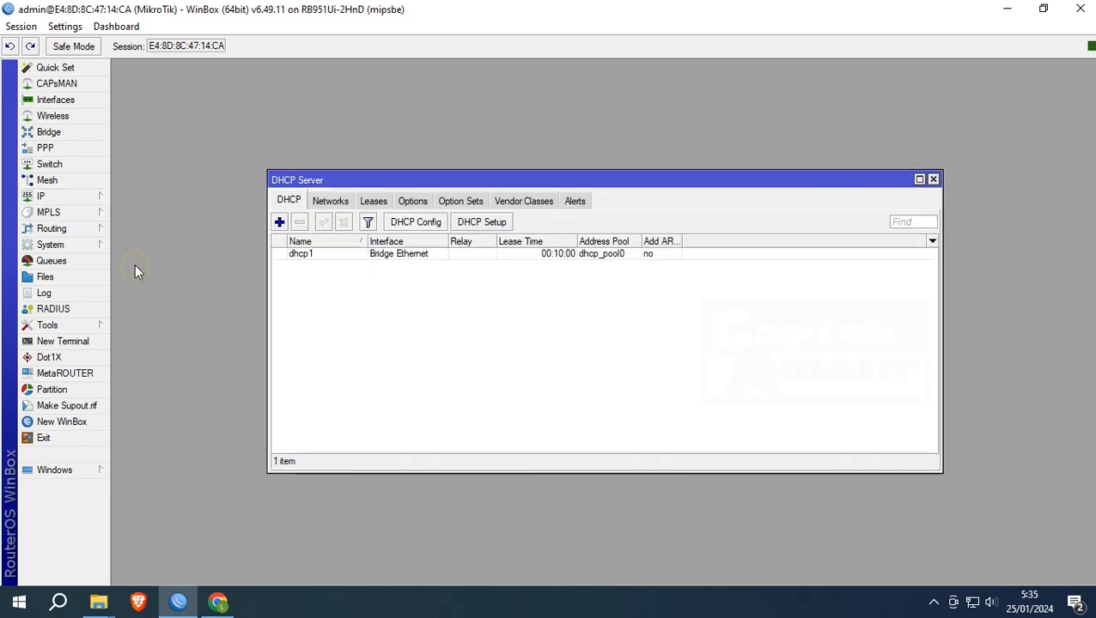
click(374, 201)
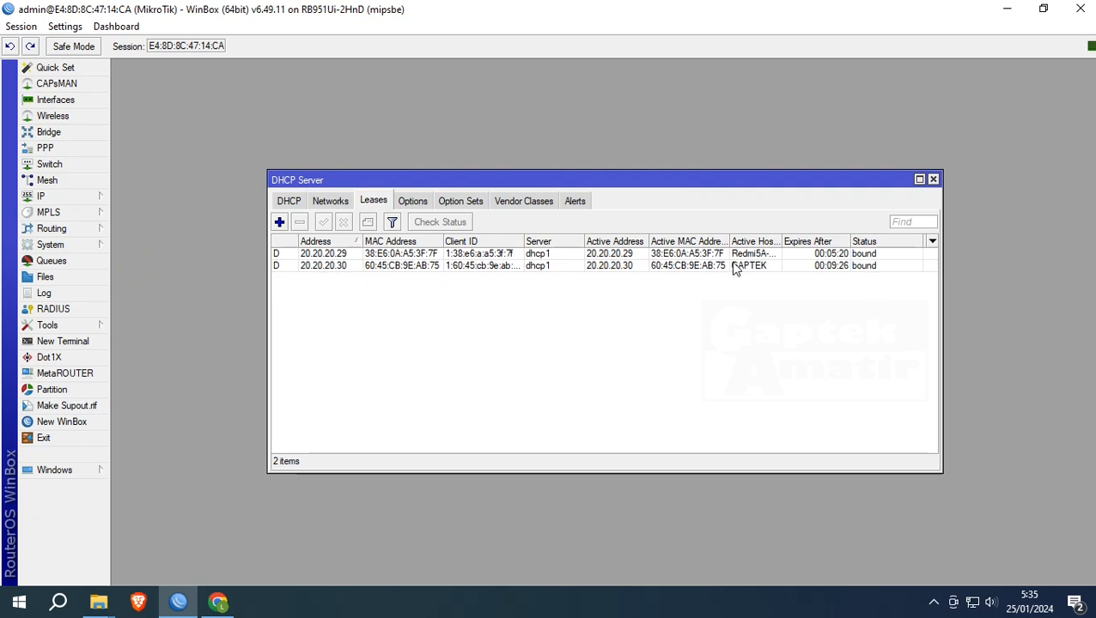
click(327, 269)
click(344, 255)
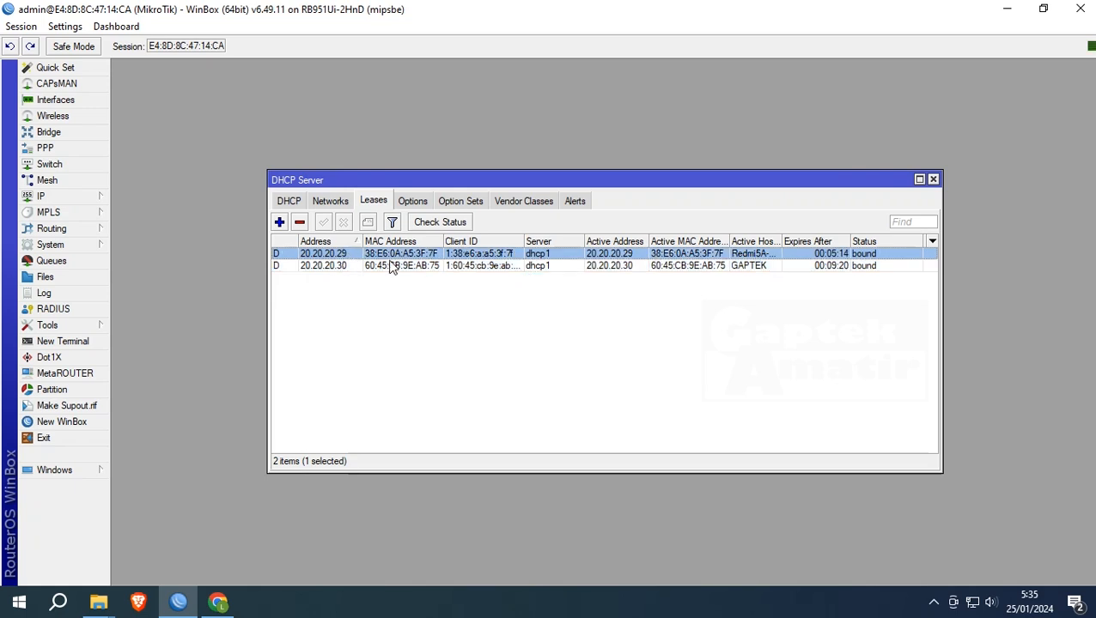
click(346, 268)
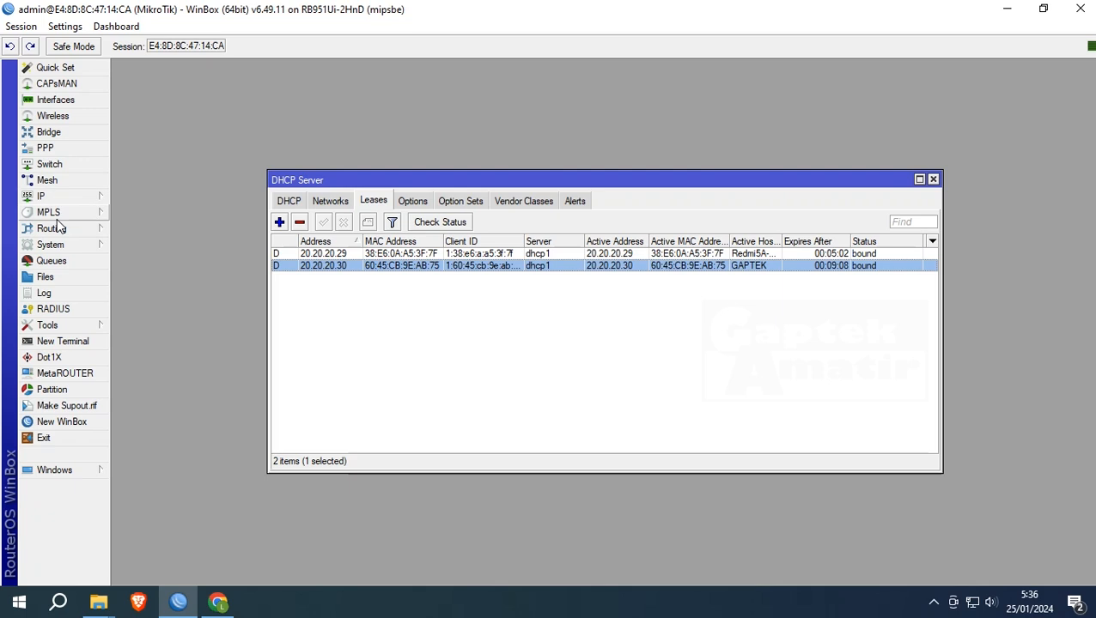
- Create simple queue queue2 for target 20.20.20.30 with 5M upload and 5M download max limits
click(53, 261)
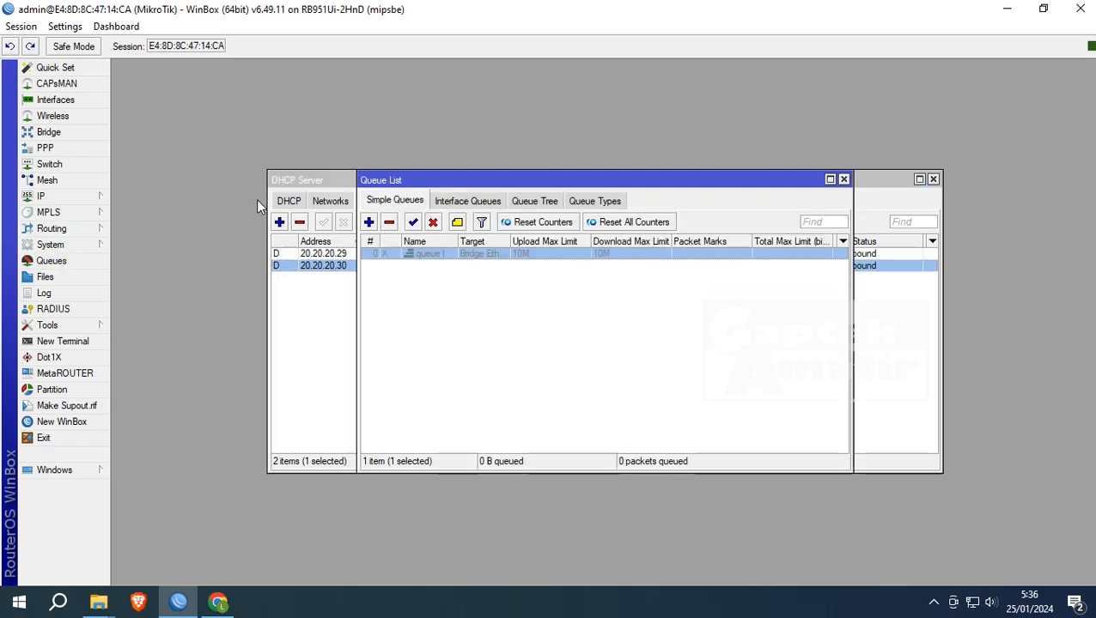
click(368, 221)
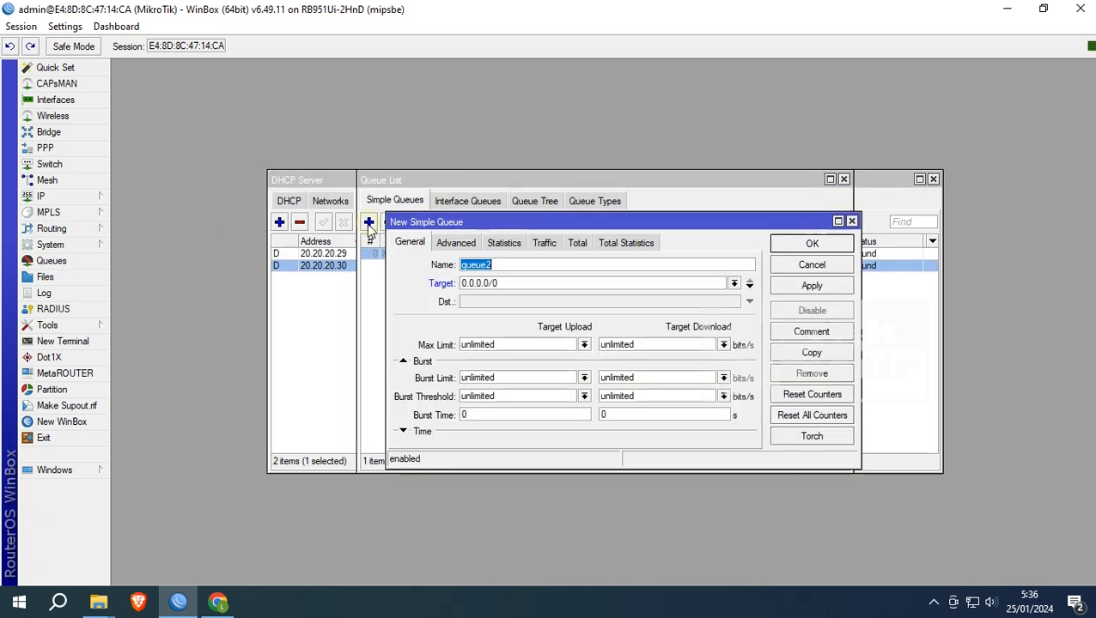
click(518, 283)
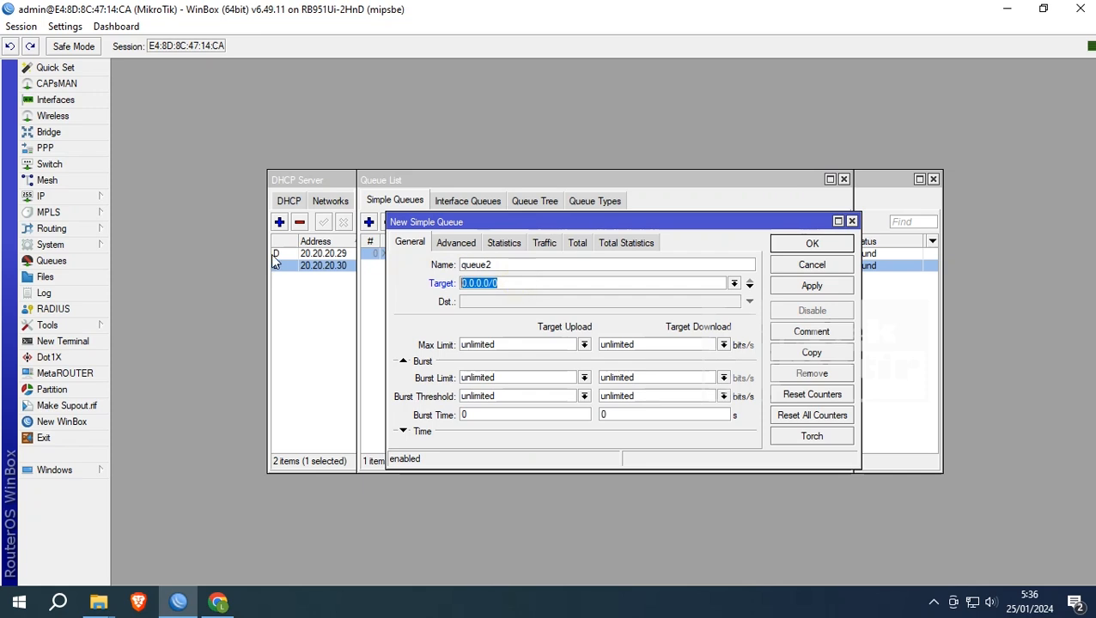
text(20.20.20.30)
double_click(536, 344)
text(5)
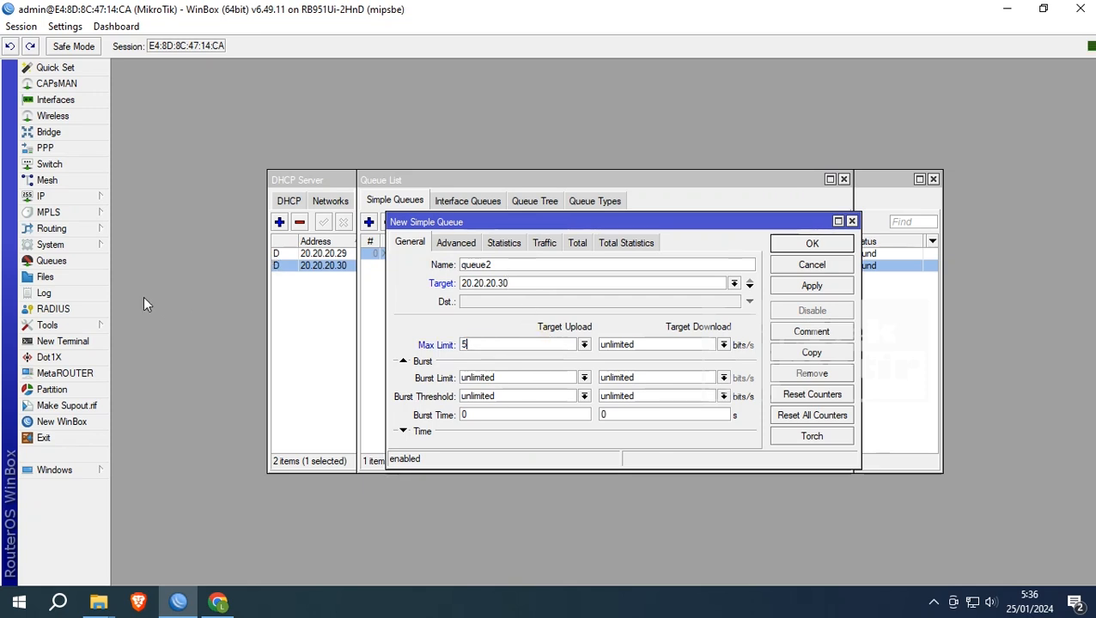
text(M)
double_click(678, 345)
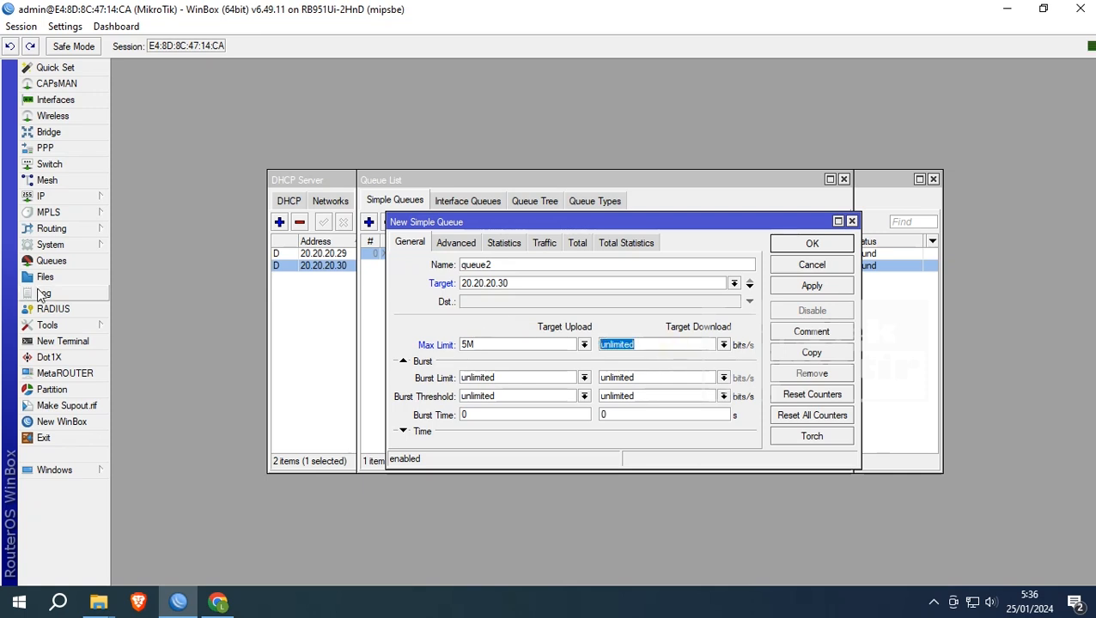
text(5M)
click(839, 293)
click(816, 244)
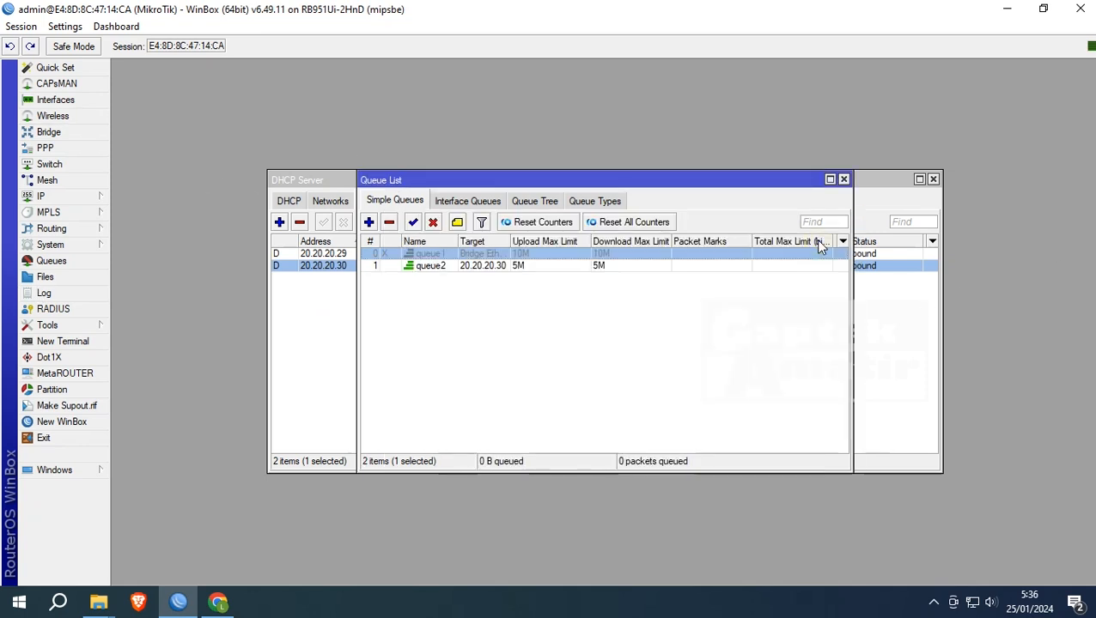
click(456, 267)
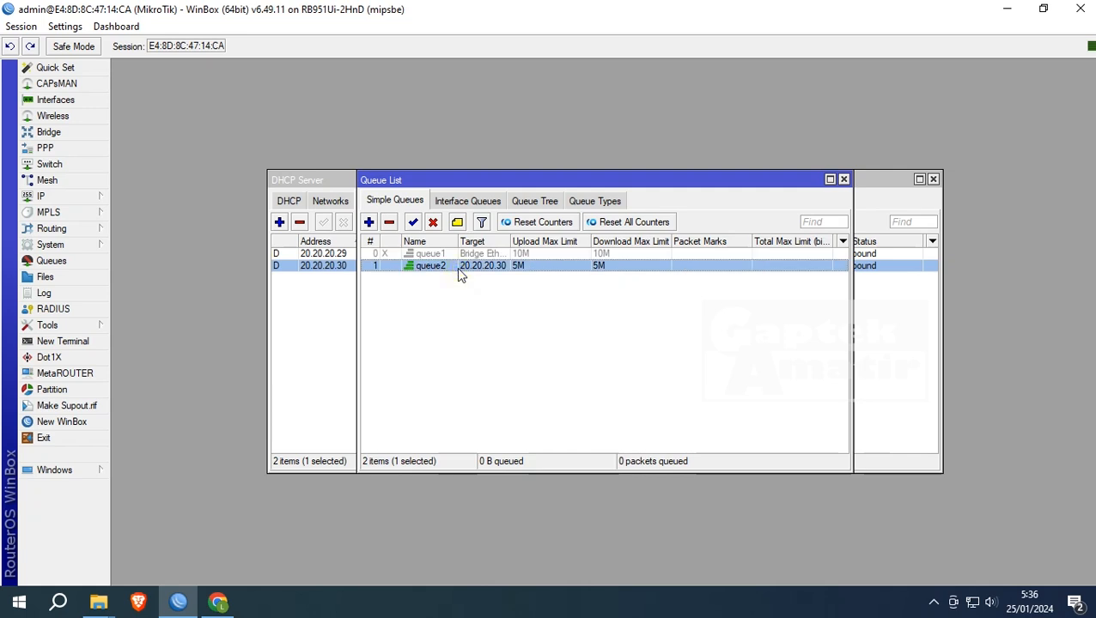
- Rerun the Fast.com speed test in Chrome (now 3.7 Mbps) and go back to WinBox
click(218, 602)
click(78, 52)
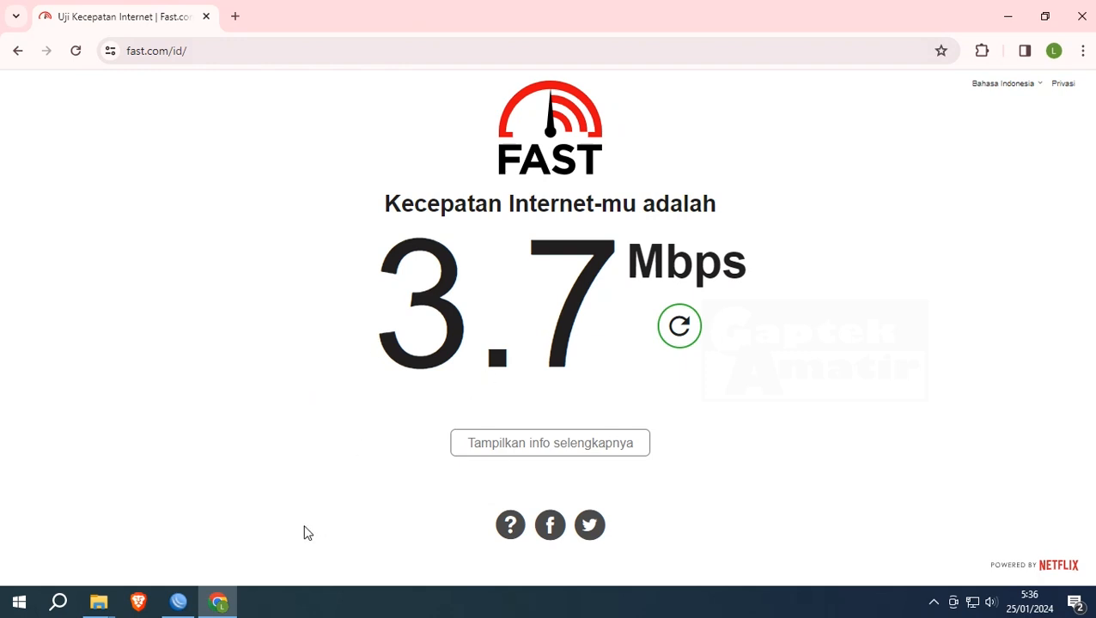
click(184, 604)
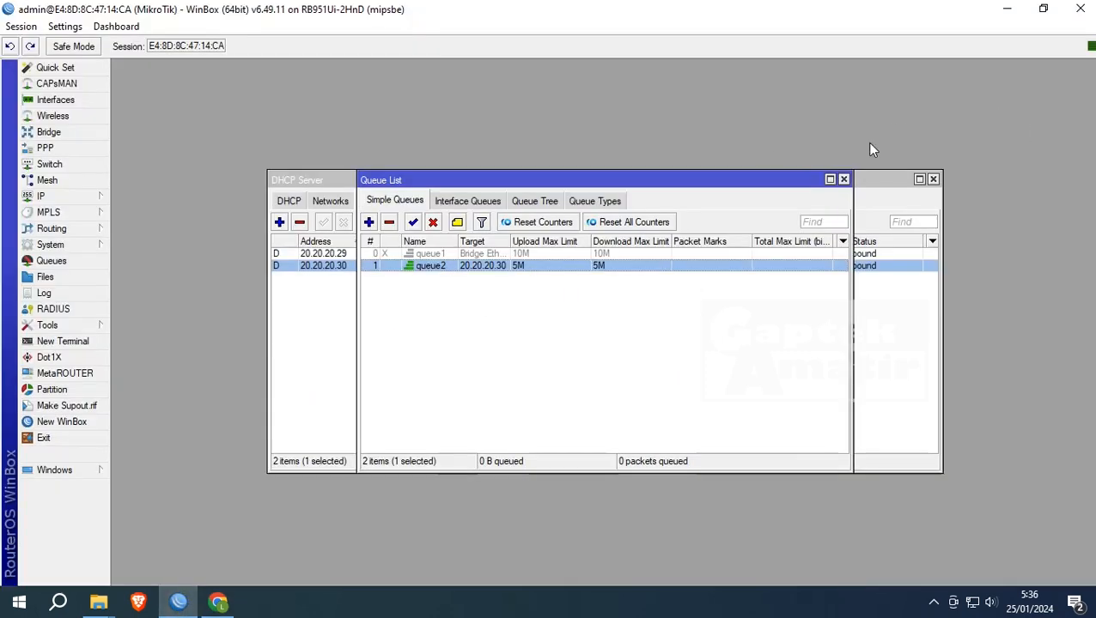
- Close the Queue List, DHCP Server and unused New Simple Queue windows
click(844, 178)
click(932, 179)
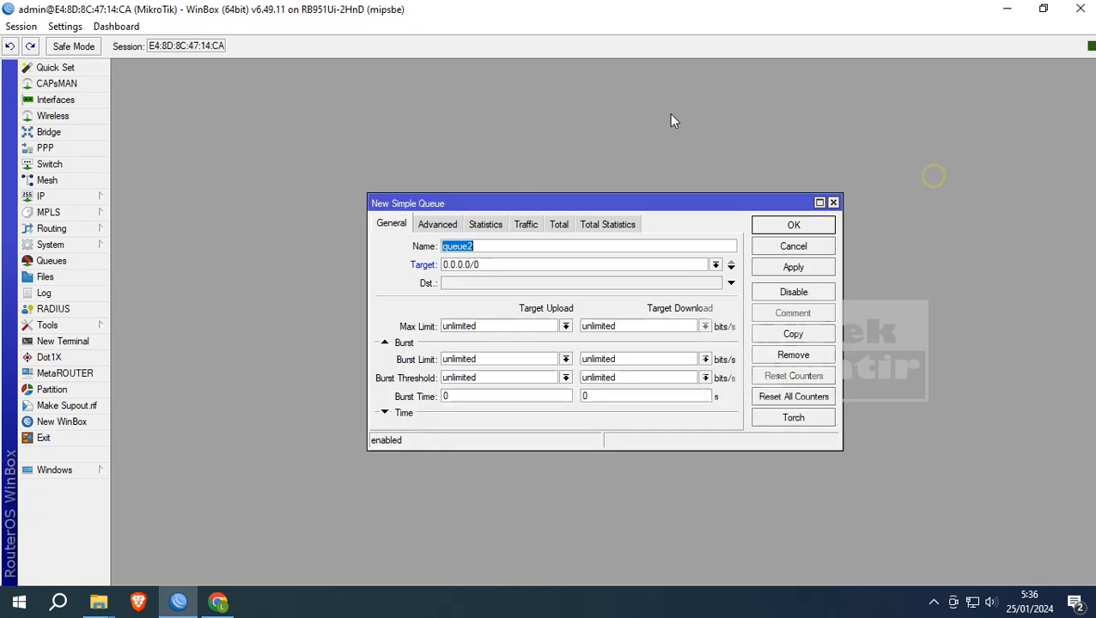
click(833, 203)
- Confirm the Bridge ports include ether2–ether5 and wlan1, then close the Bridge window
click(80, 137)
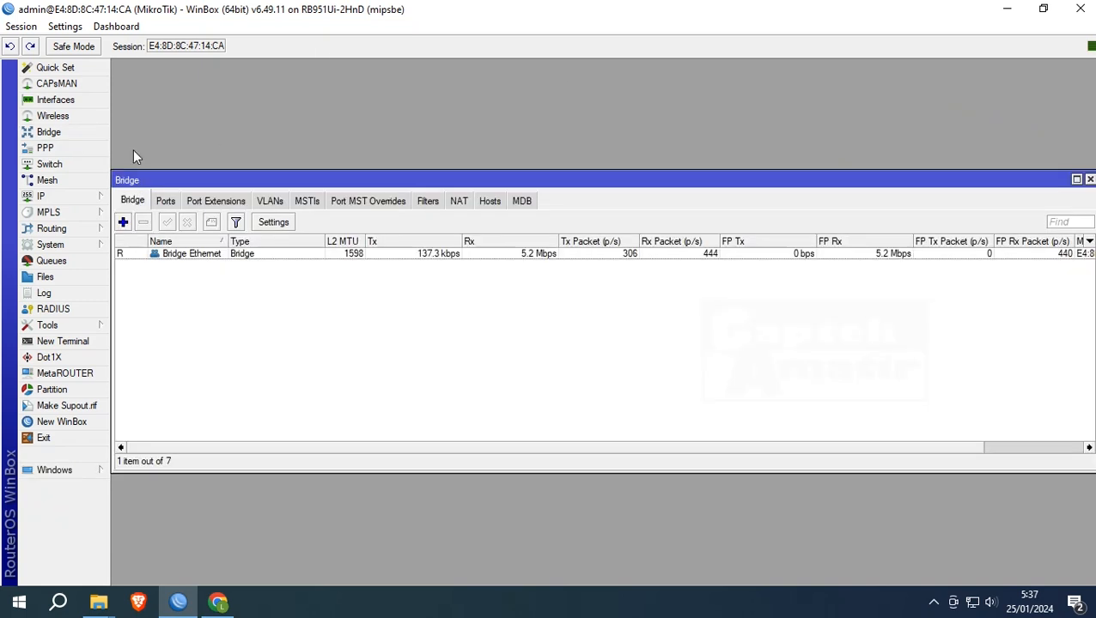
click(165, 202)
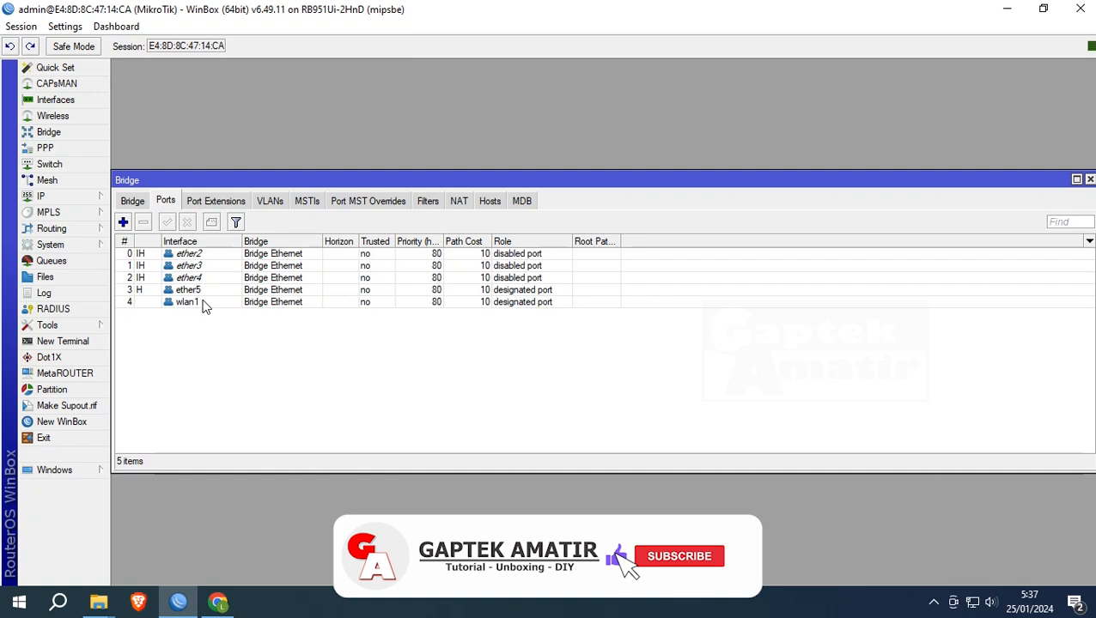
click(1089, 180)
mouse_move(89, 198)
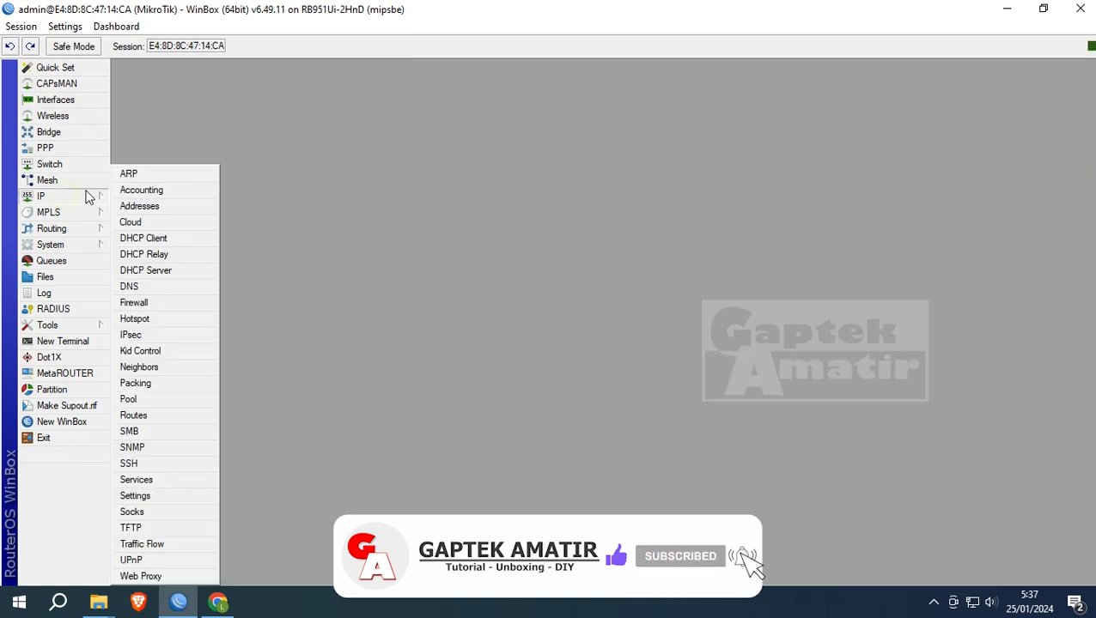